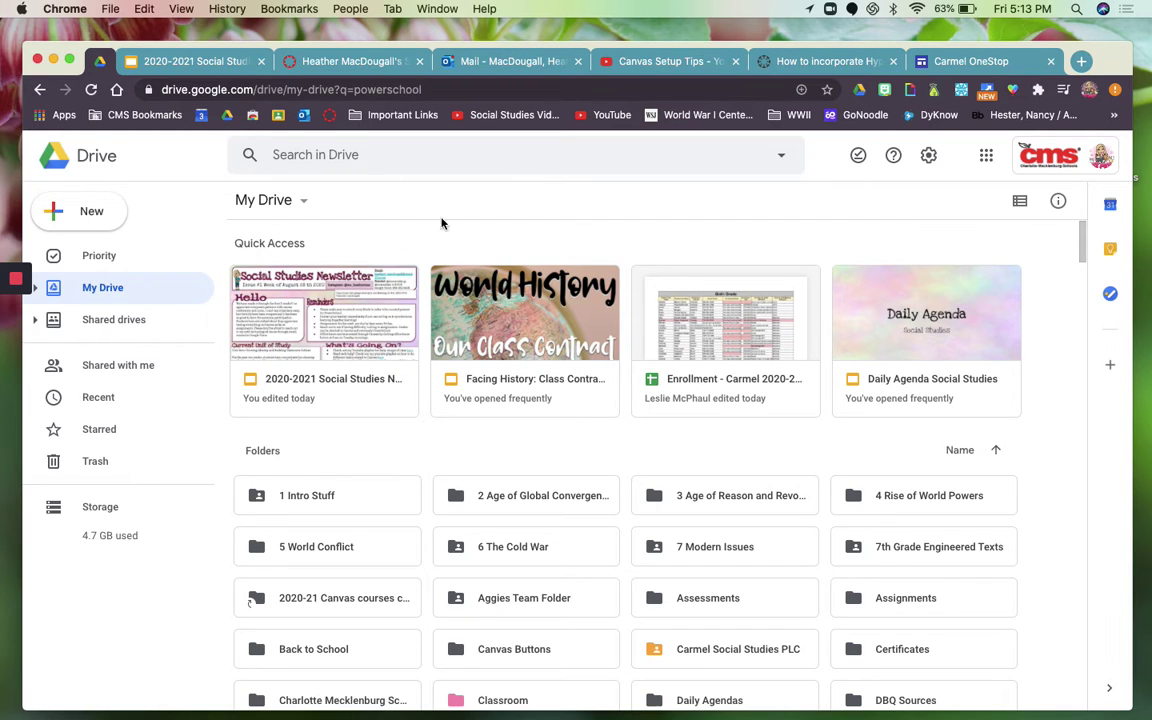
# - Open the Canvas Buttons folder and create a new Google Drawings file in it
pyautogui.scroll(-3, 466, 449)
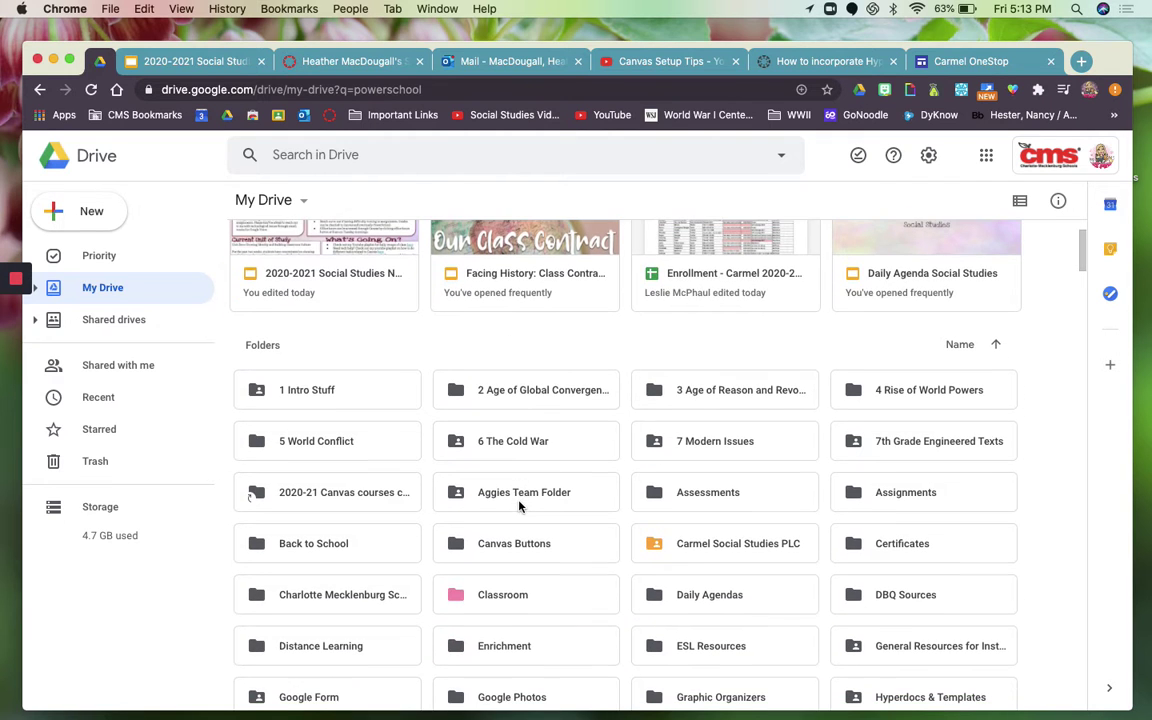
pyautogui.doubleClick(530, 553)
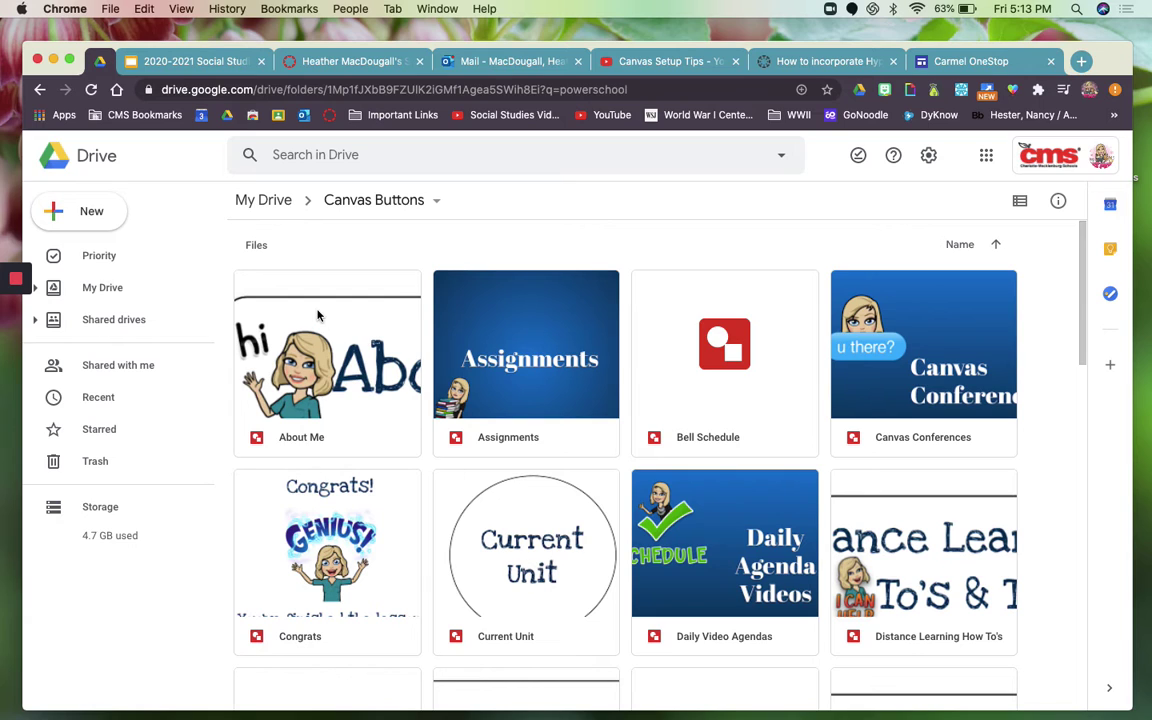
pyautogui.click(88, 218)
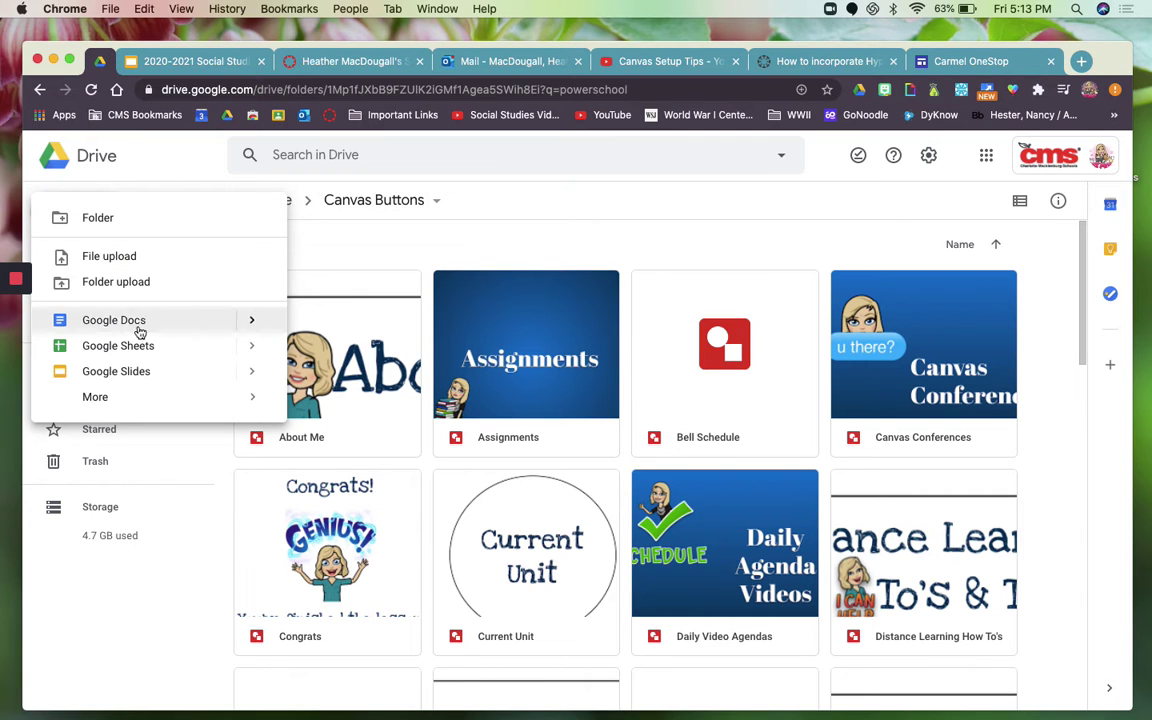
pyautogui.moveTo(104, 397)
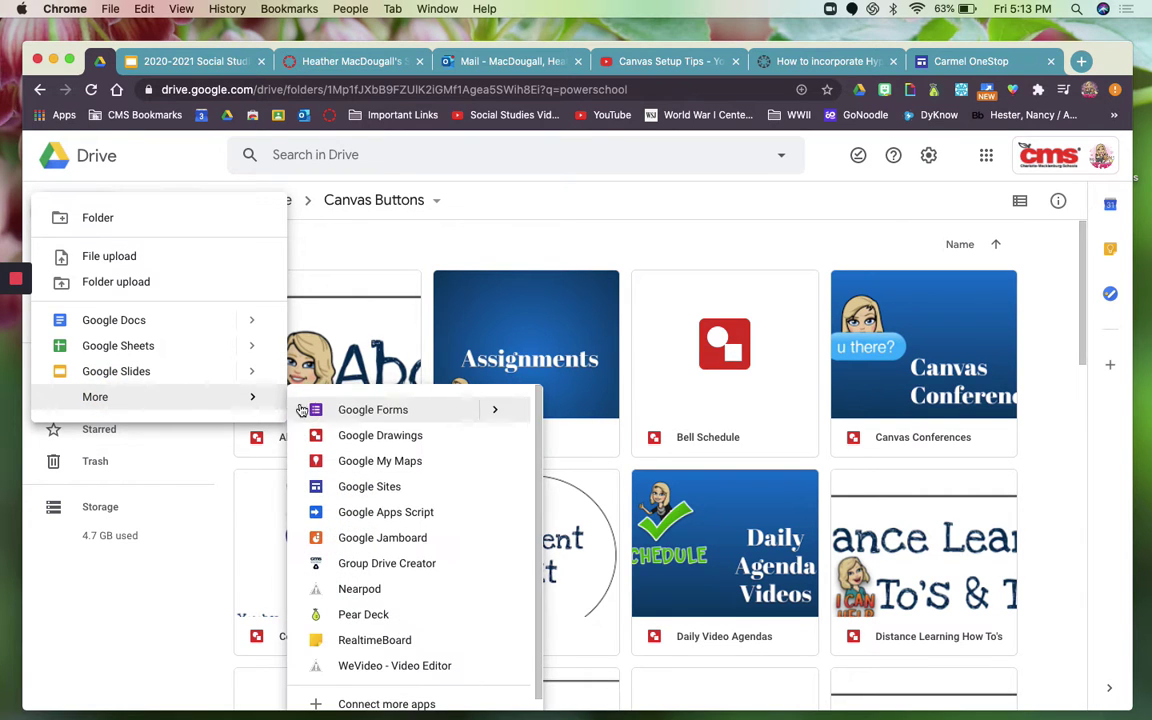
pyautogui.click(360, 436)
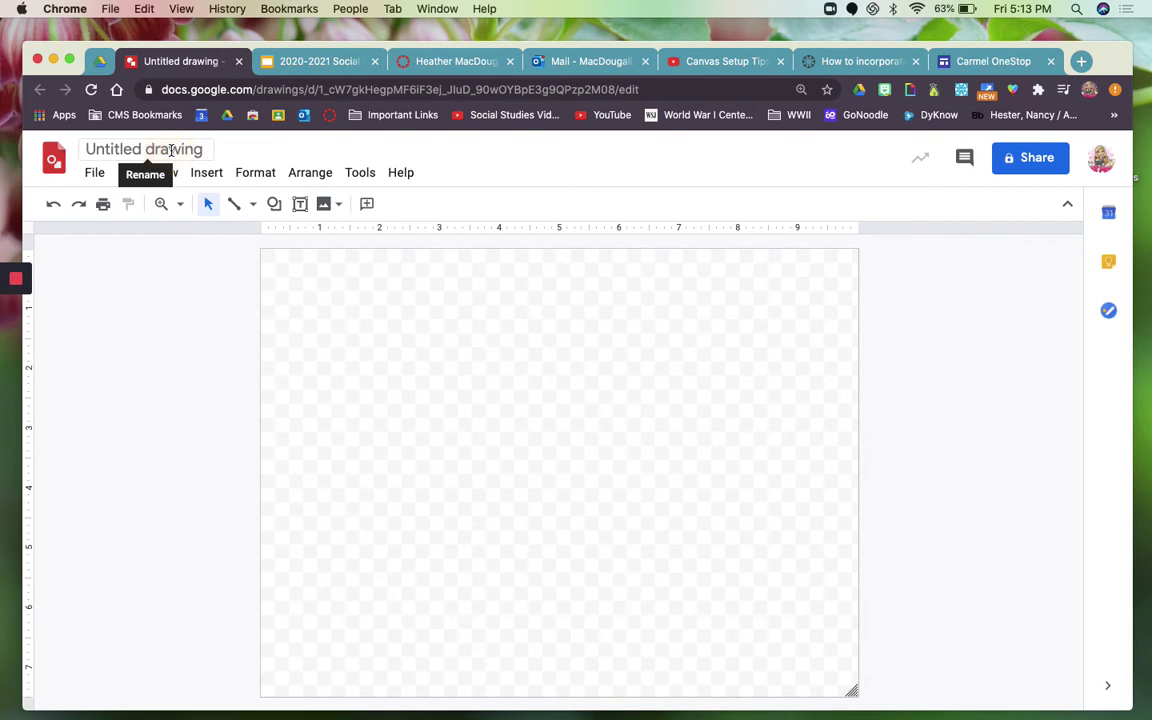
# - Rename the untitled drawing as Daily Agenda
pyautogui.click(172, 150)
pyautogui.write('Da')
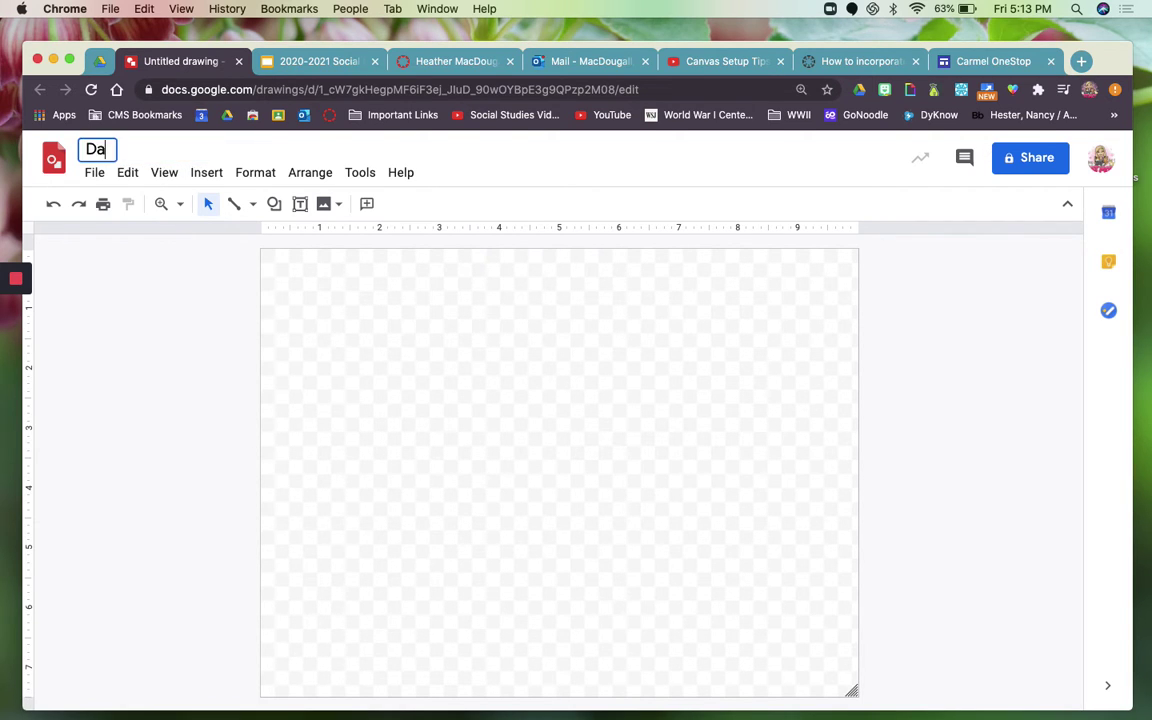
pyautogui.write('ily Agenda')
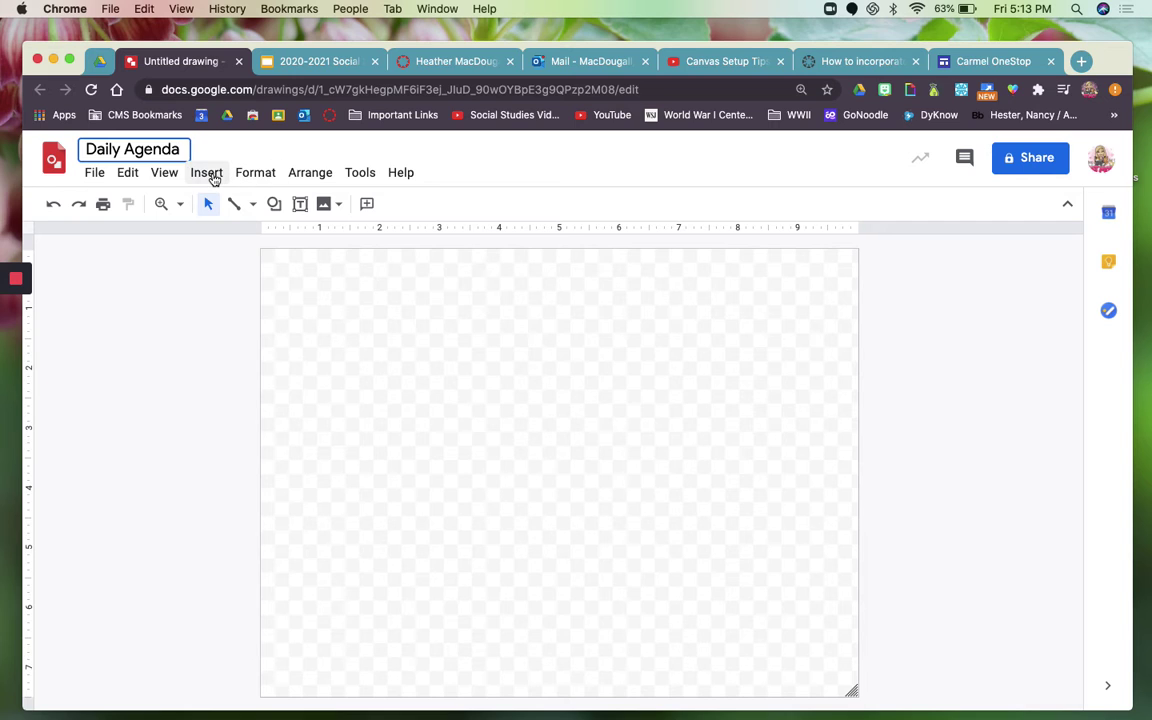
# - Insert a text box about 9.5 inches wide and 2 inches tall across the upper part of the canvas
pyautogui.click(208, 174)
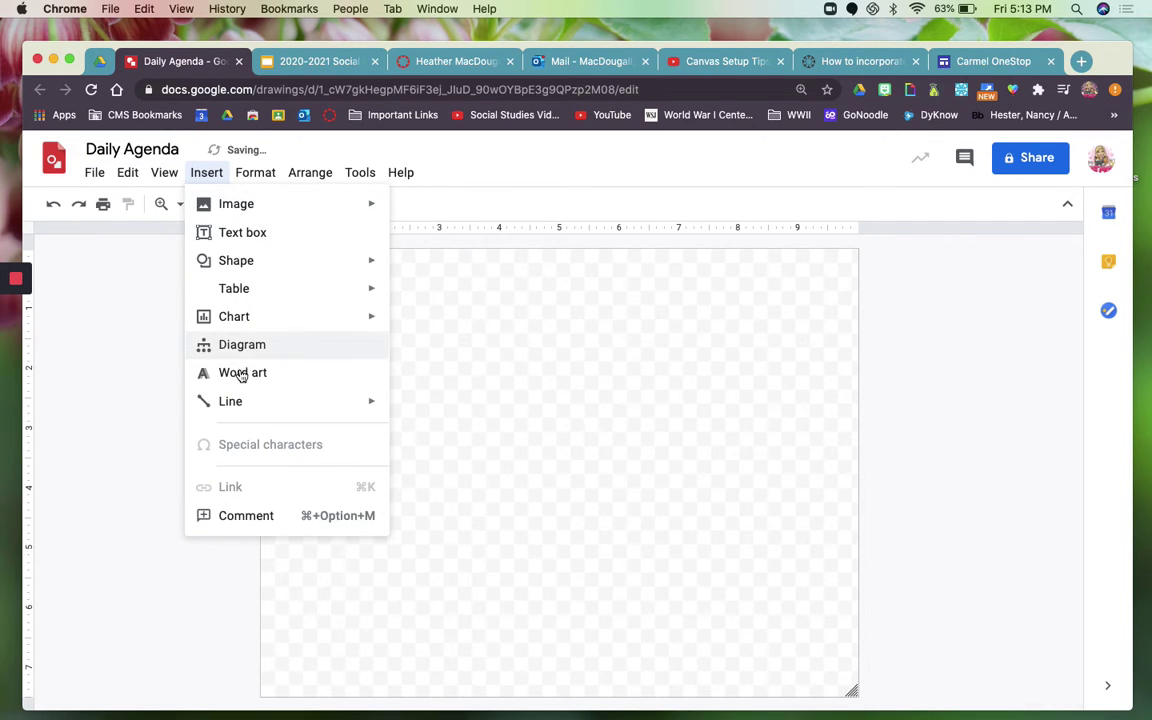
pyautogui.click(243, 238)
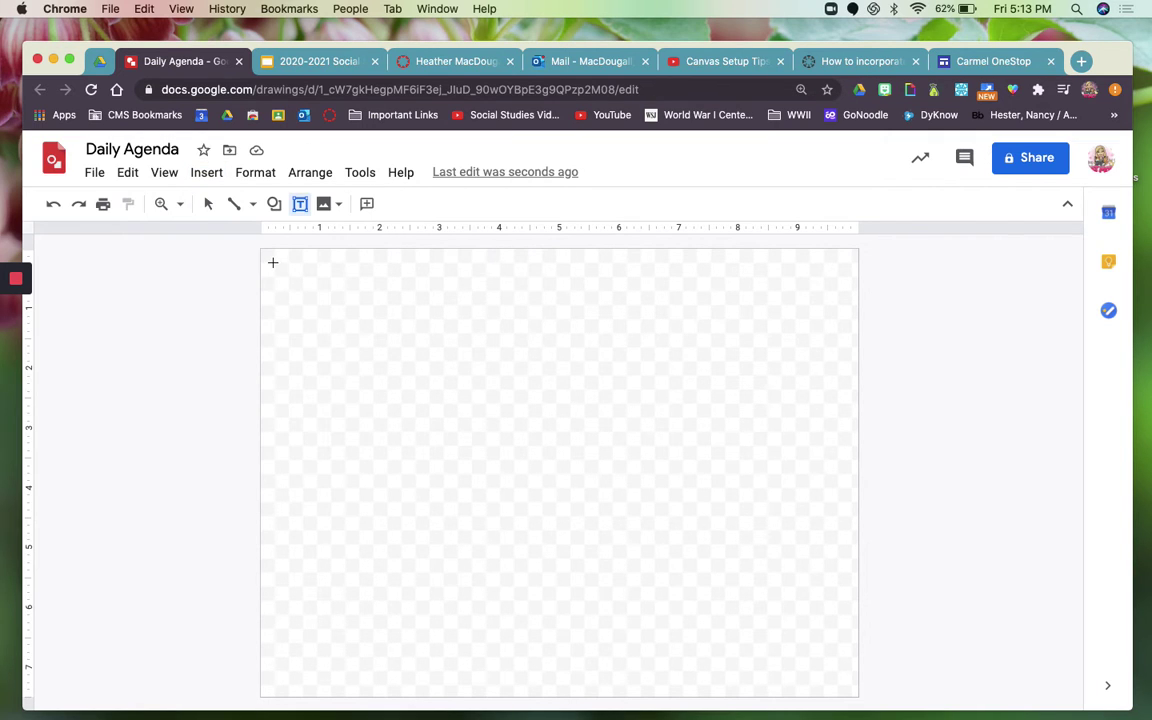
pyautogui.moveTo(272, 262); pyautogui.dragTo(618, 348)
pyautogui.moveTo(705, 378); pyautogui.dragTo(839, 391)
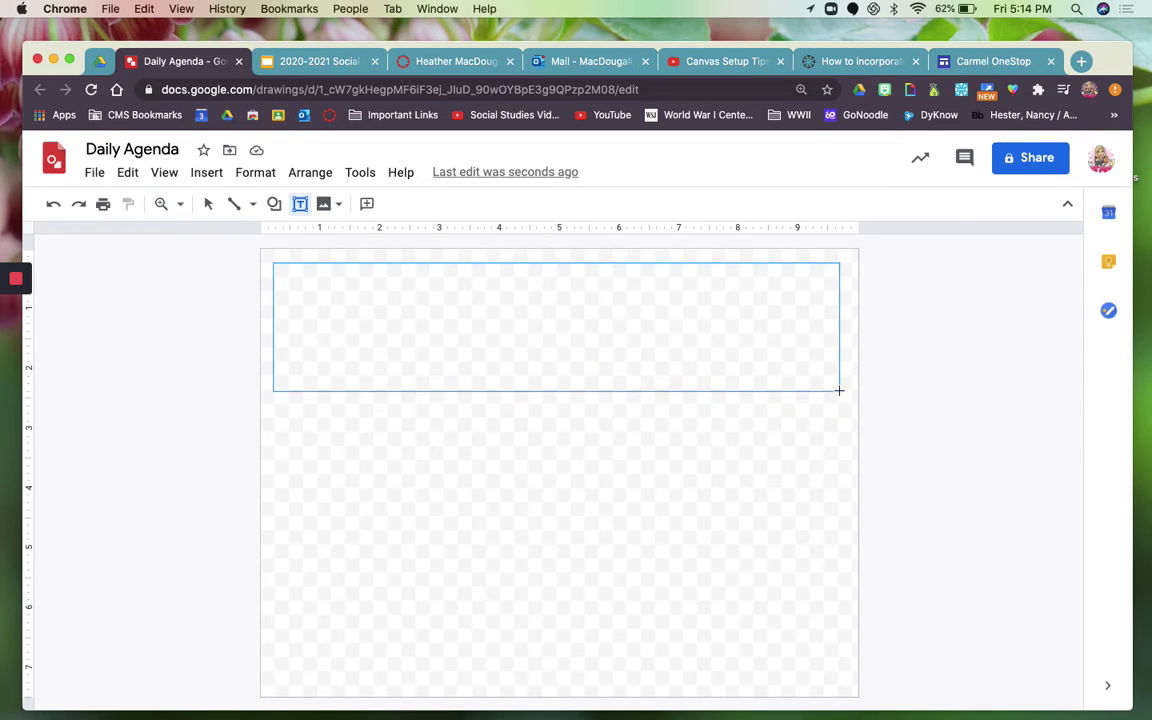
pyautogui.moveTo(726, 264); pyautogui.dragTo(733, 265)
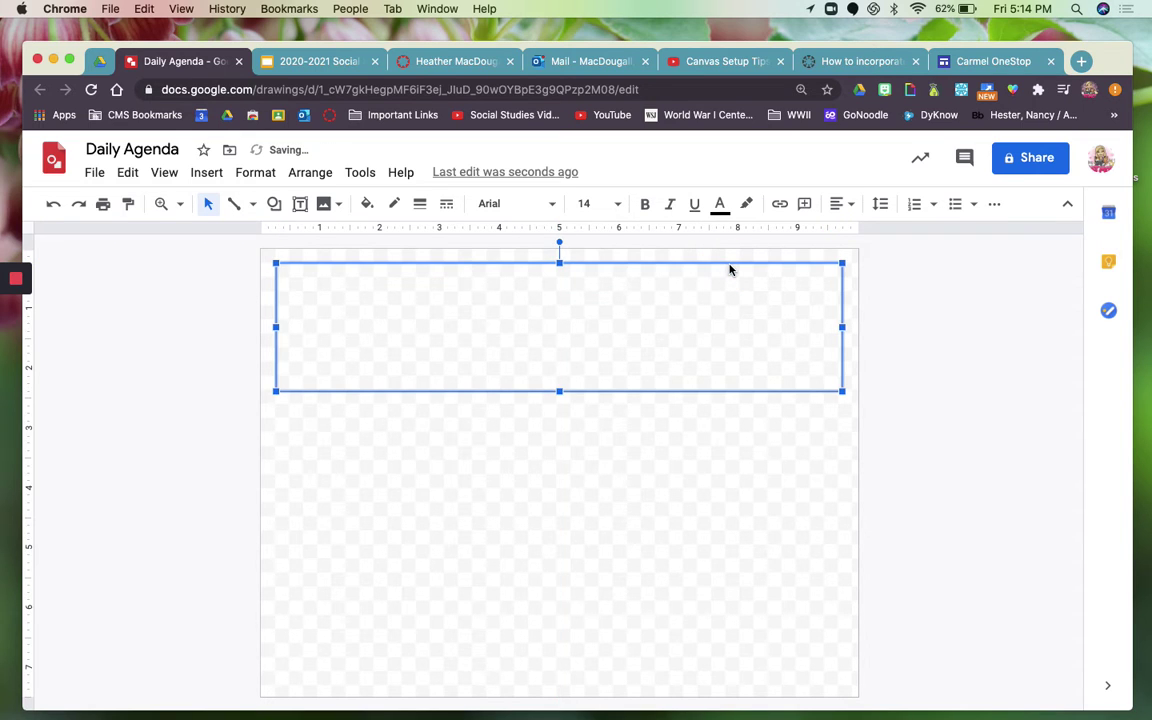
# - Set the text box's font to Love Ya Like A Sister at size 48
pyautogui.click(553, 206)
pyautogui.click(551, 390)
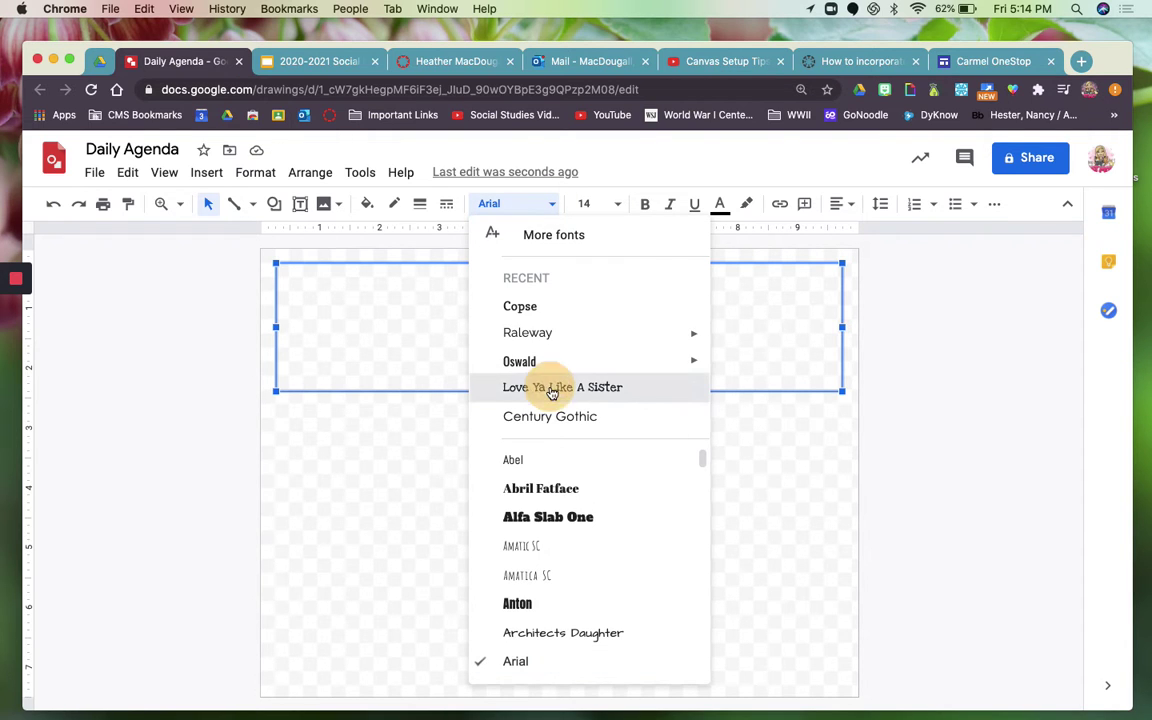
pyautogui.click(617, 203)
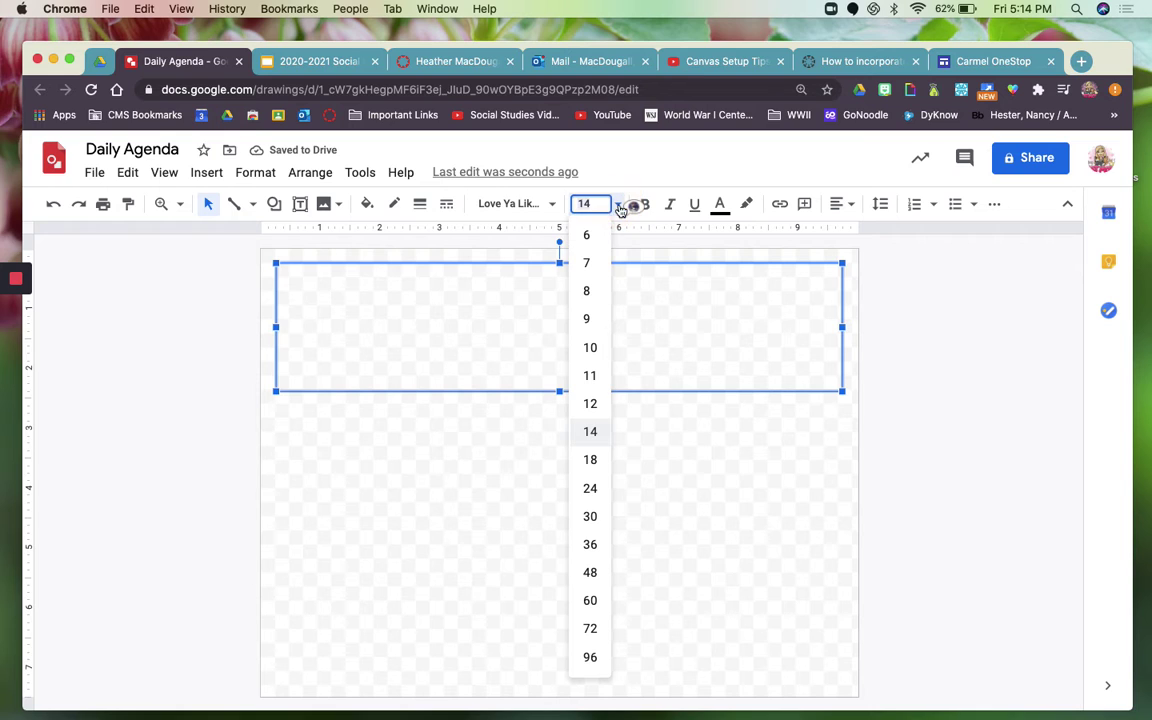
pyautogui.click(591, 573)
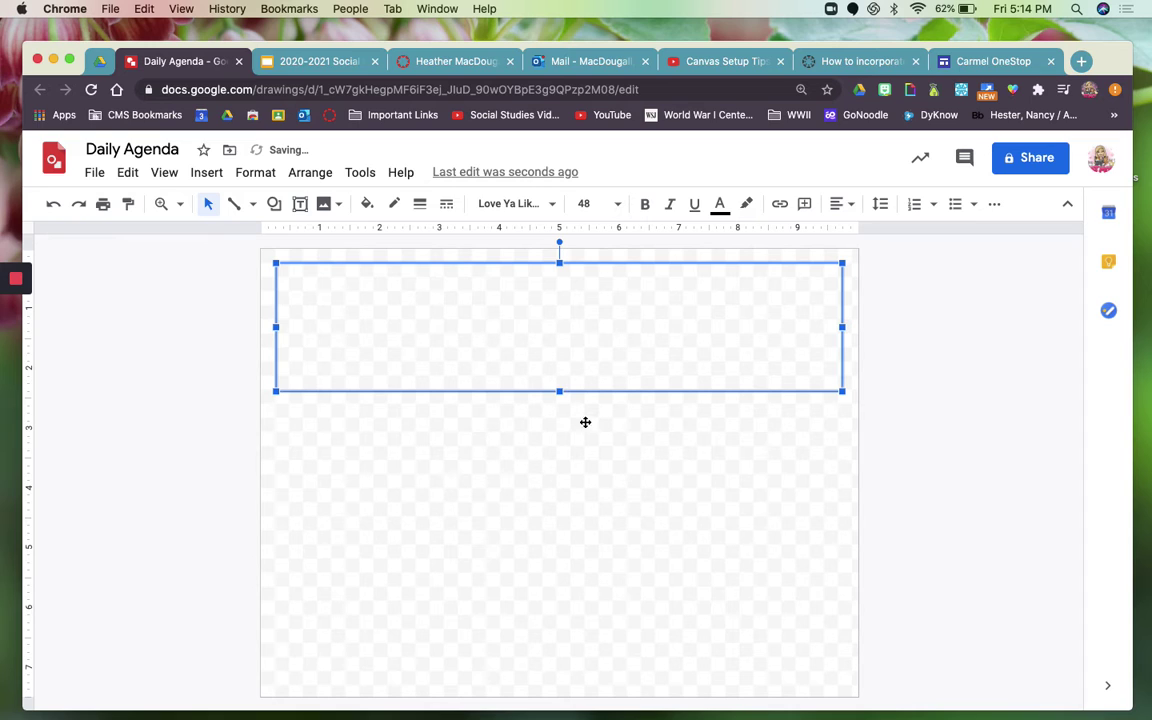
# - Align the text box's content to the centre horizontally and the middle vertically
pyautogui.click(840, 204)
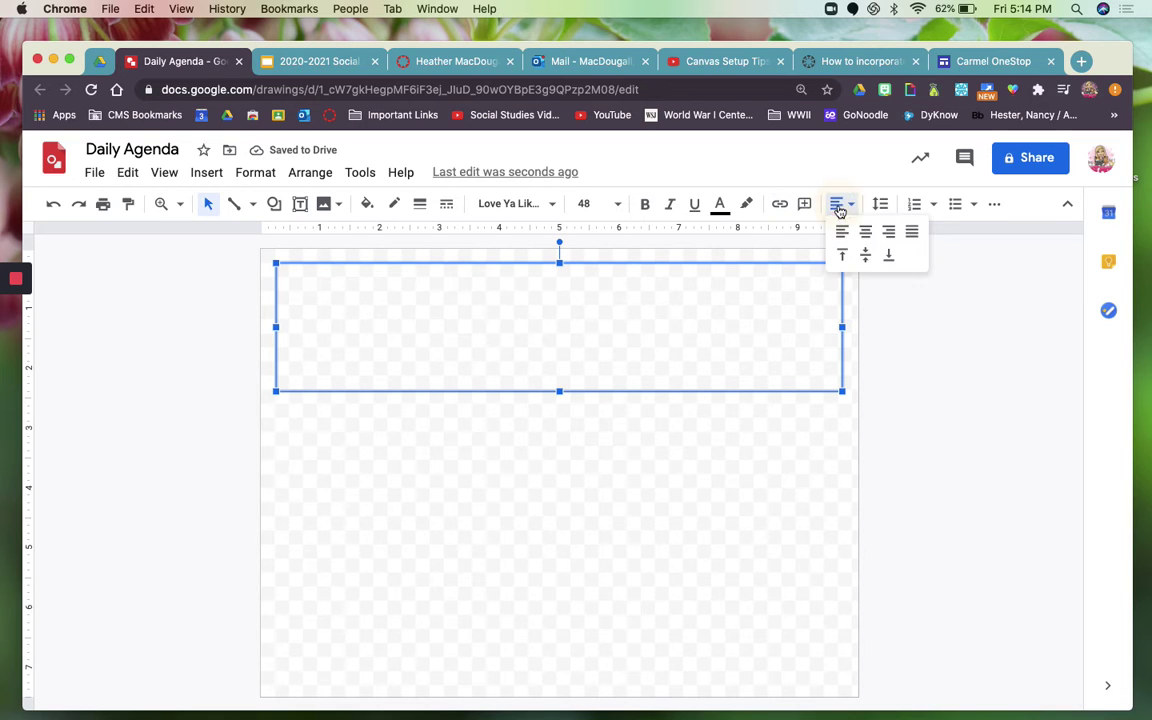
pyautogui.click(866, 232)
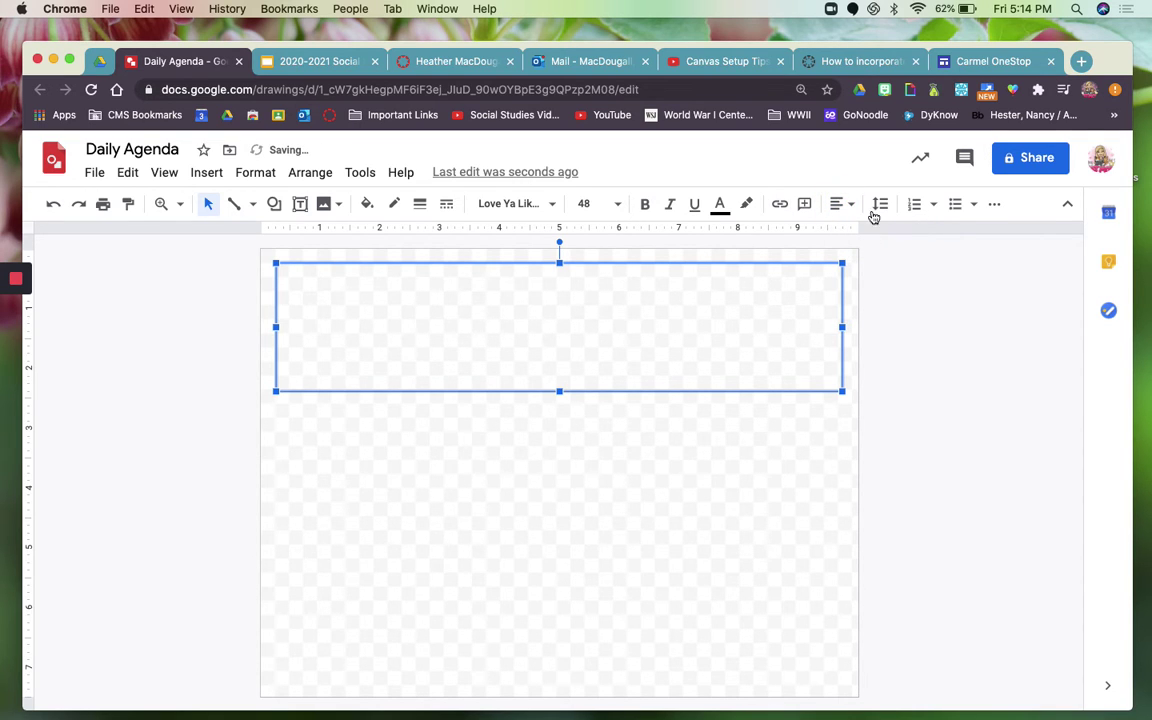
pyautogui.click(878, 205)
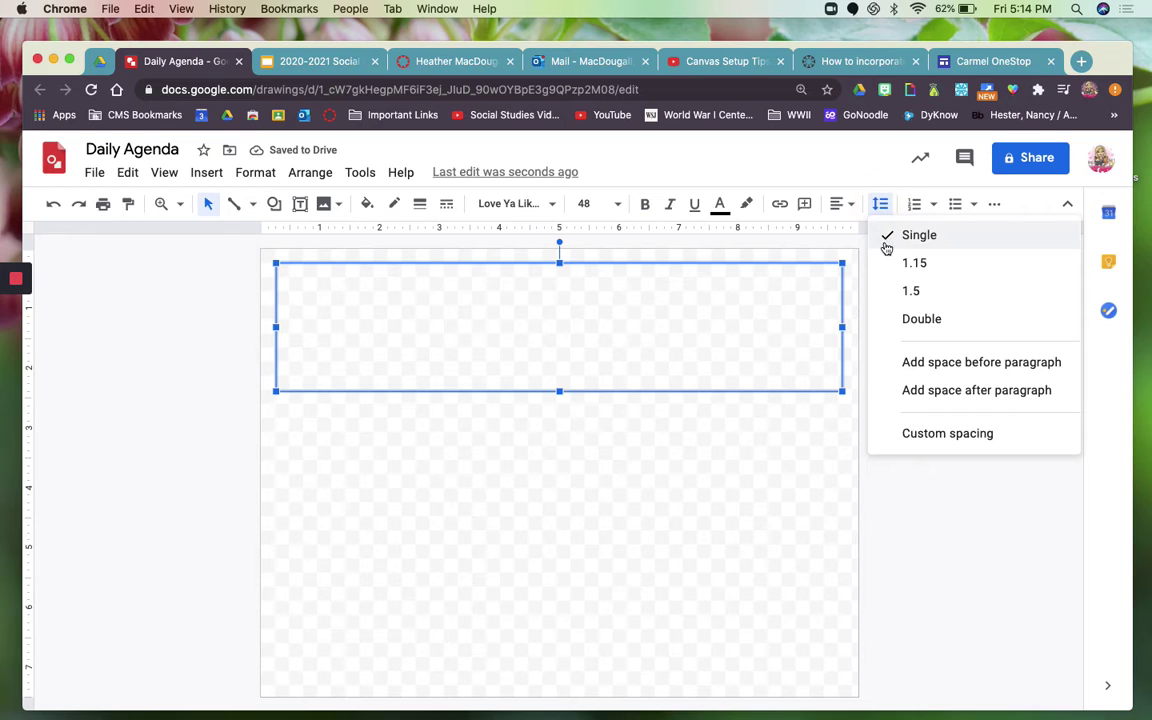
pyautogui.click(846, 207)
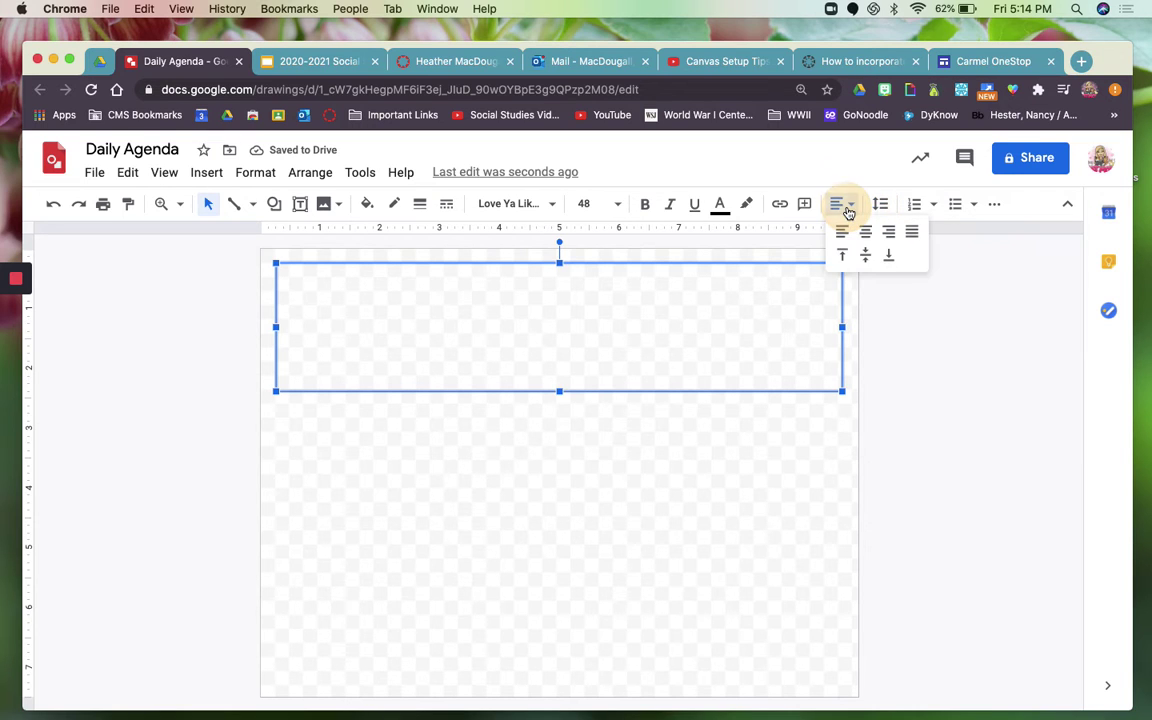
pyautogui.click(869, 257)
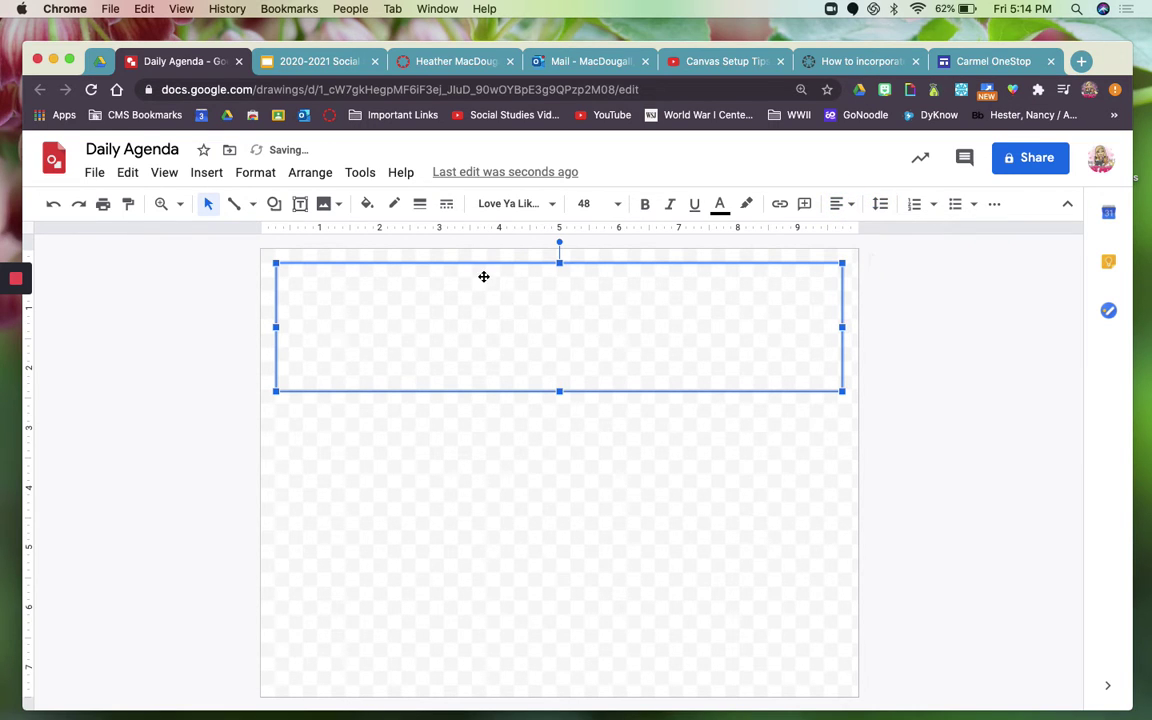
# - Set the text colour to dark magenta and enter "Daily Agenda" in the text box
pyautogui.click(719, 204)
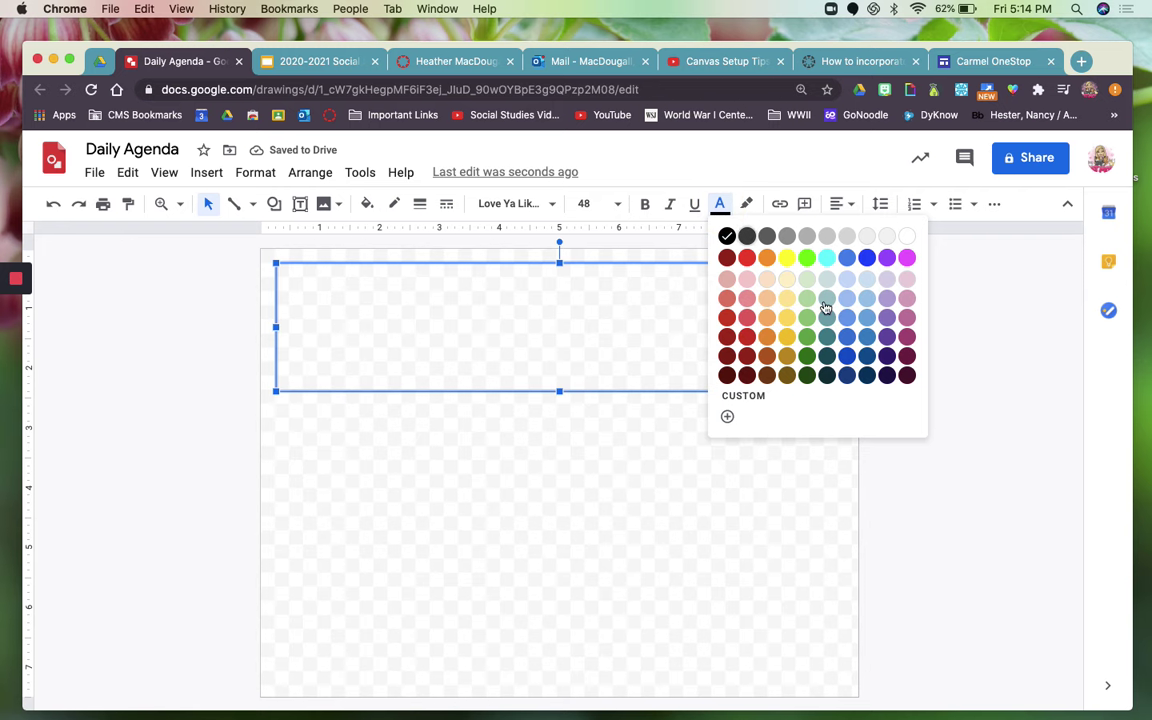
pyautogui.click(910, 358)
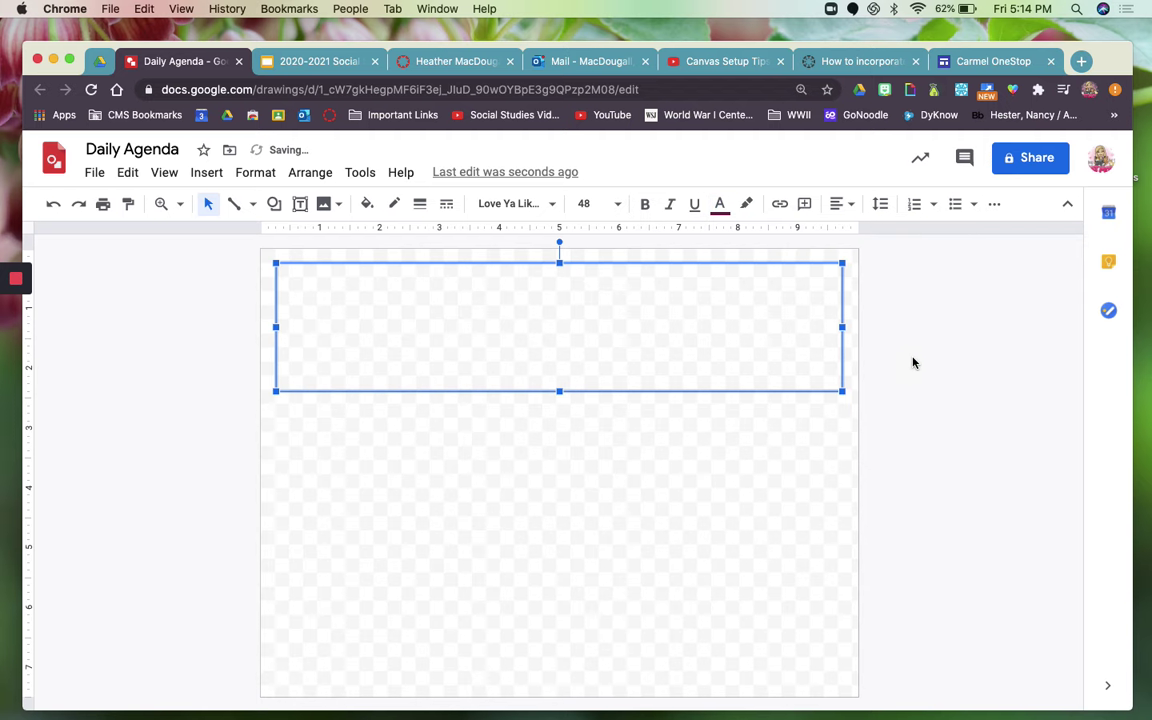
pyautogui.write('D')
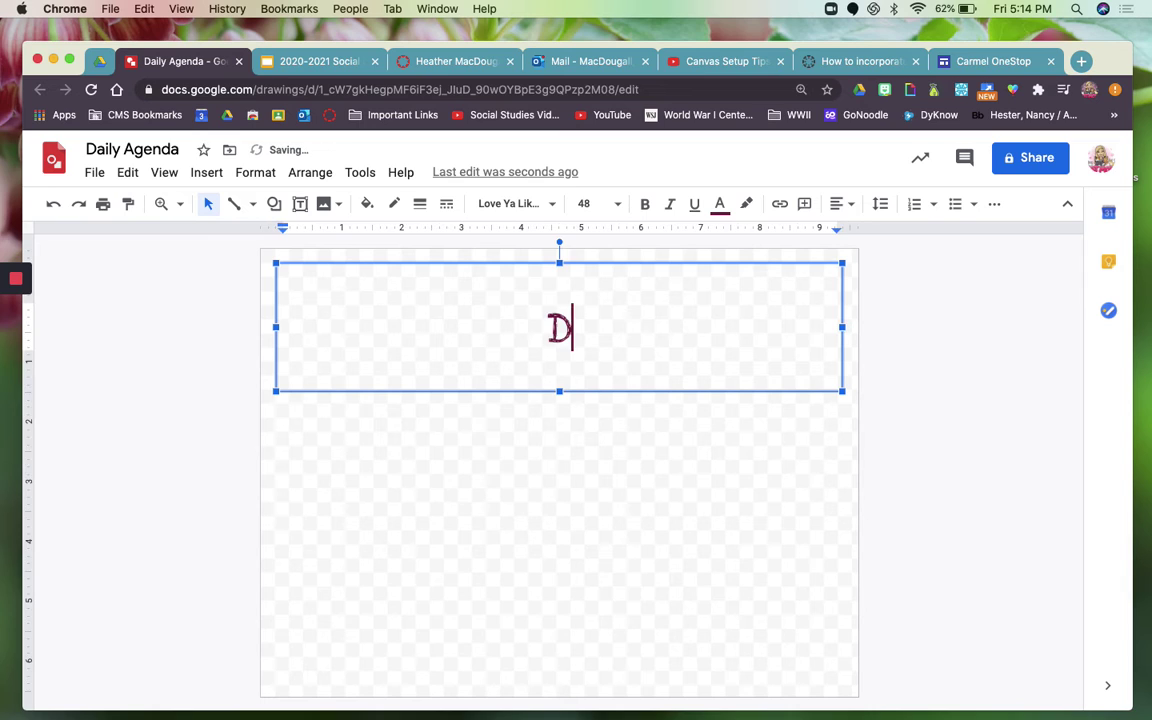
pyautogui.write('aily Agenda')
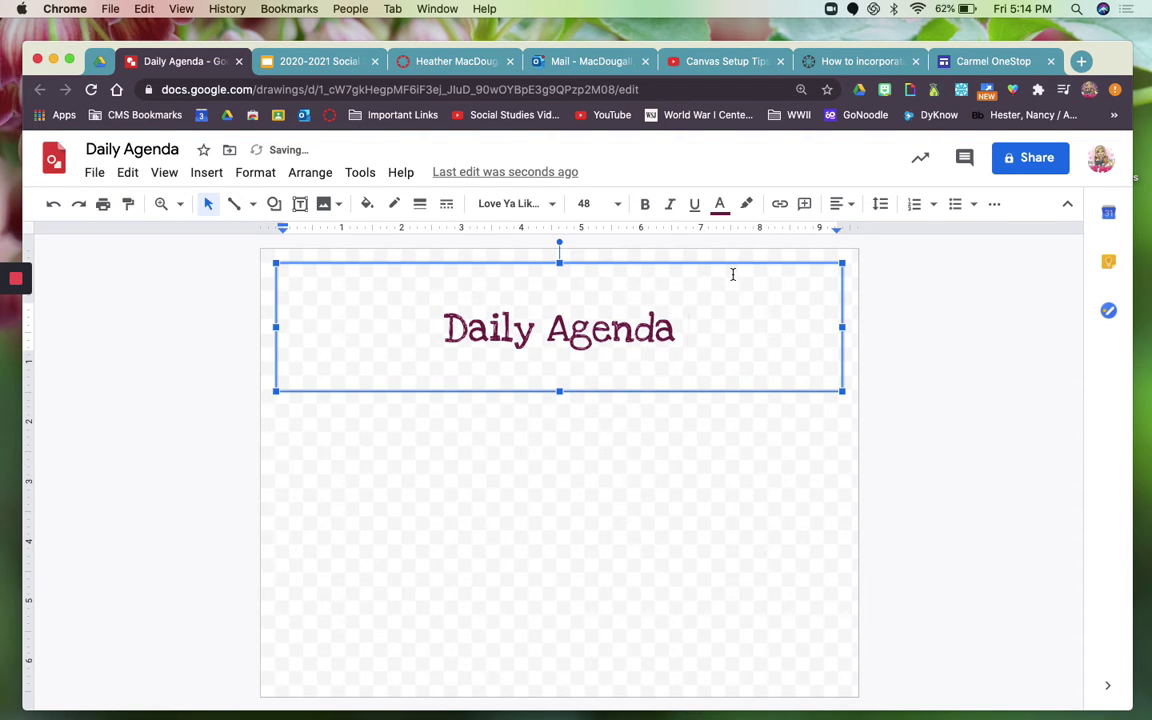
# - Fill the Daily Agenda text box with white and give it a dark magenta drop shadow
pyautogui.click(370, 206)
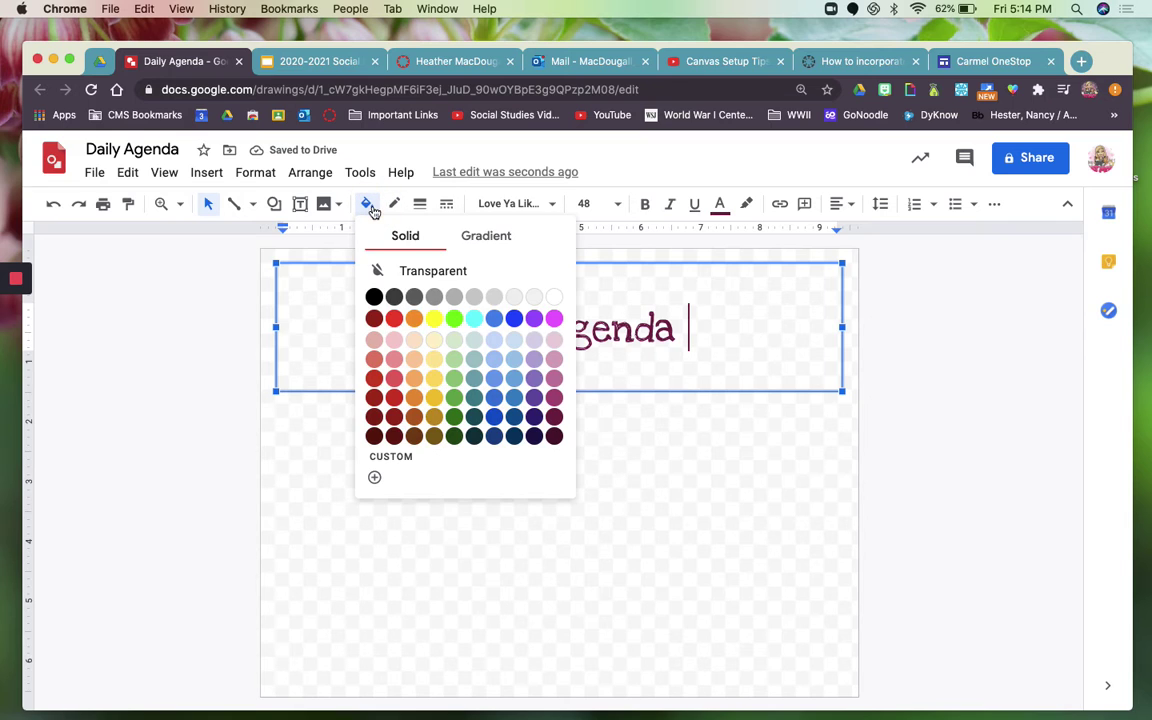
pyautogui.click(554, 298)
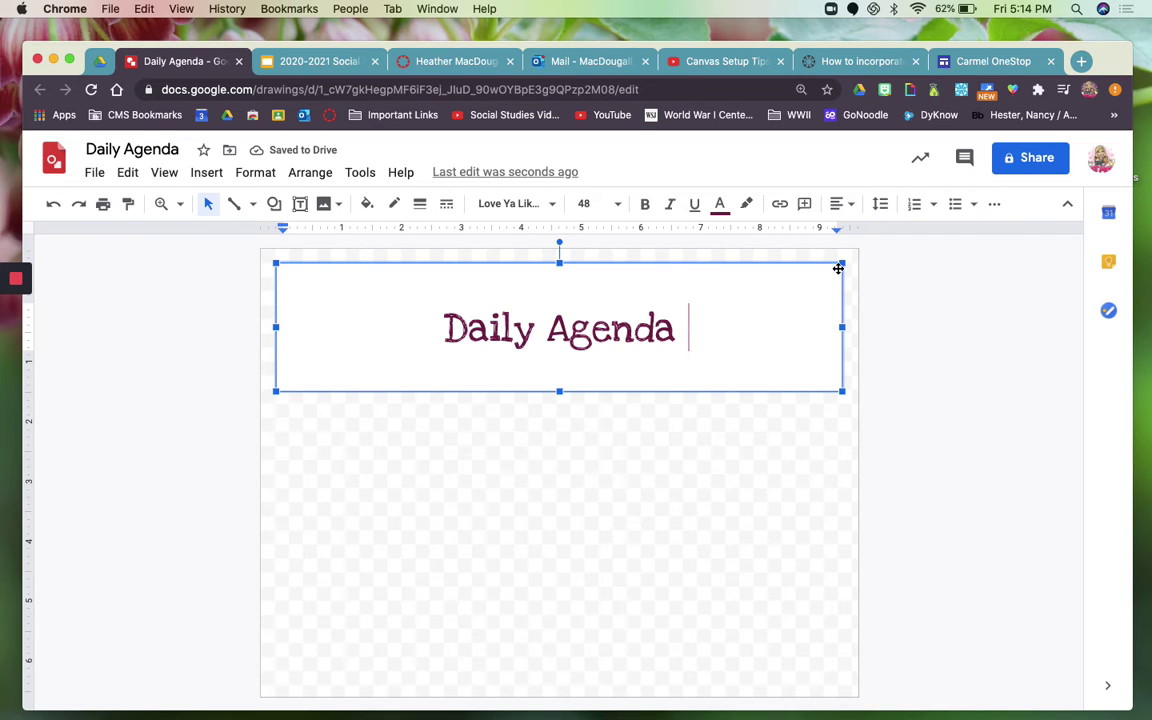
pyautogui.click(996, 207)
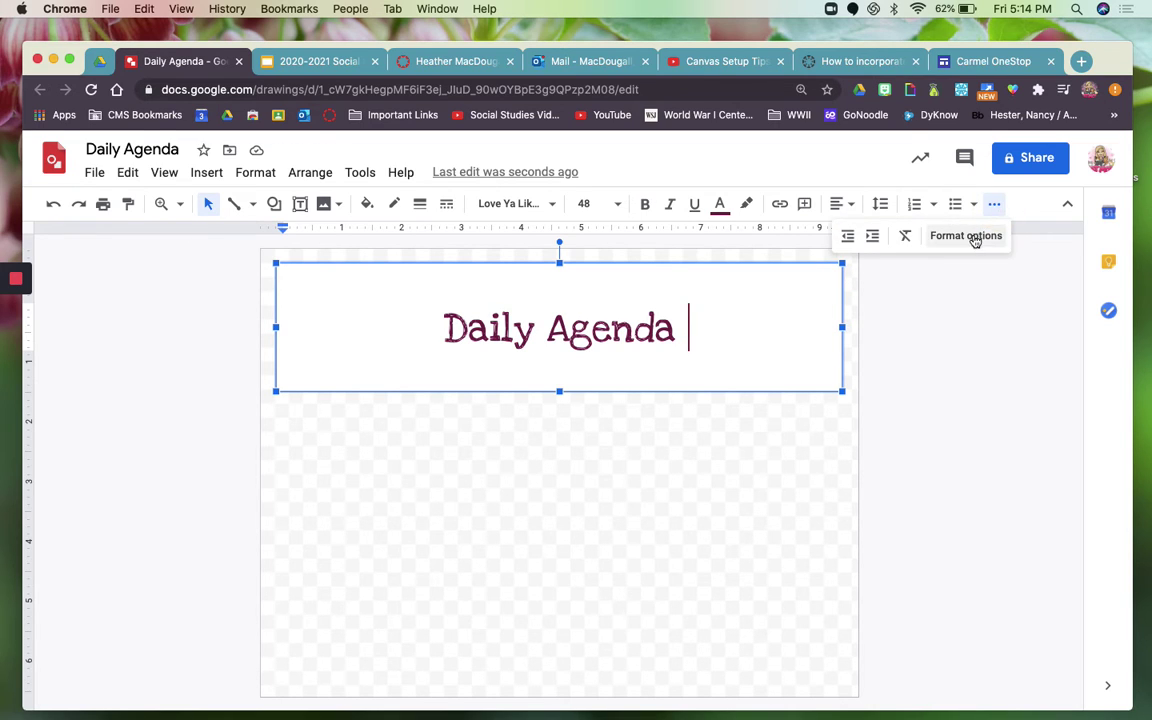
pyautogui.click(970, 237)
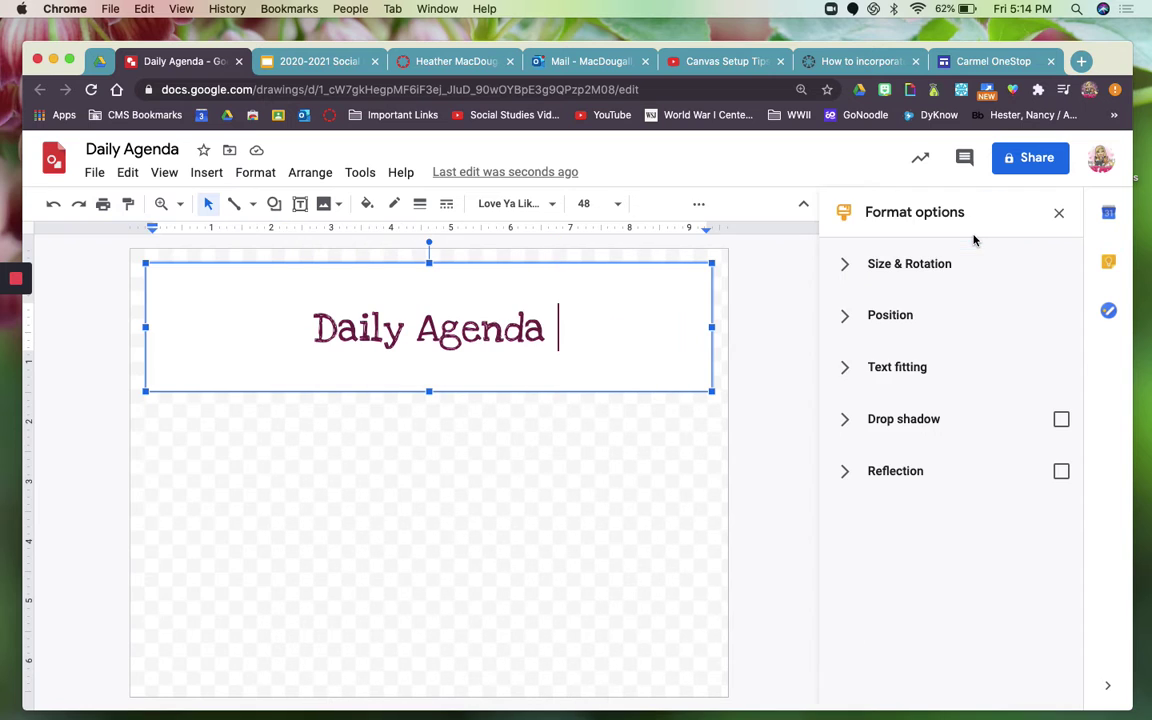
pyautogui.click(1060, 420)
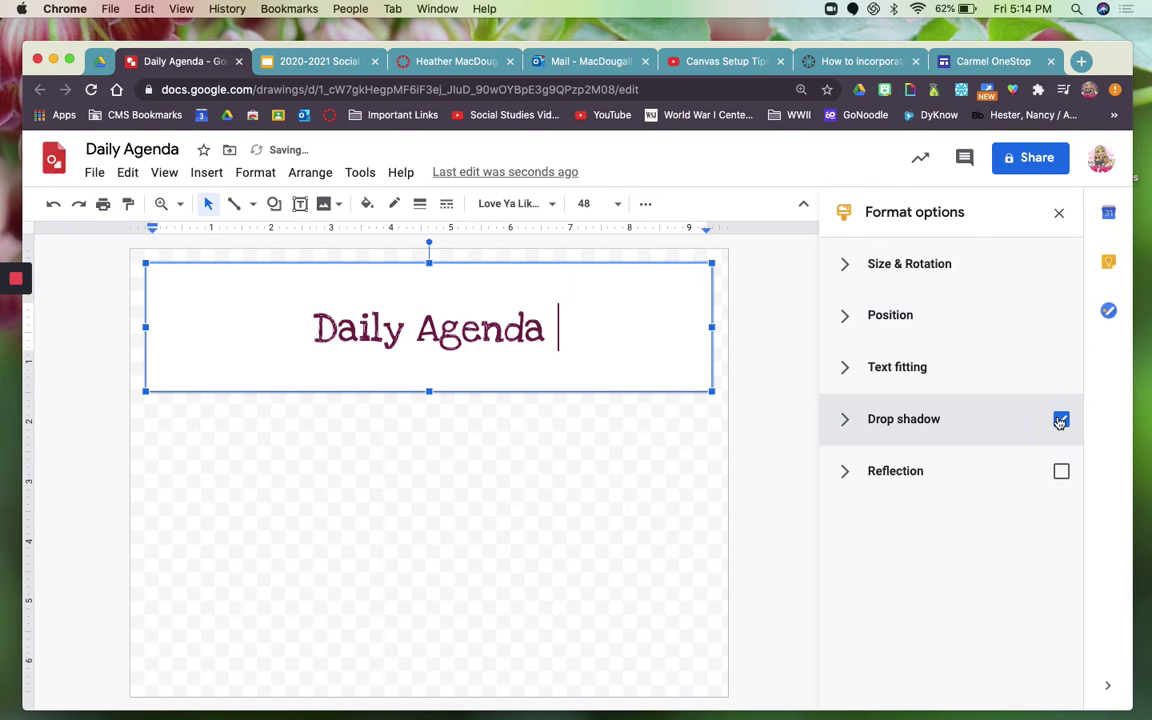
pyautogui.click(845, 423)
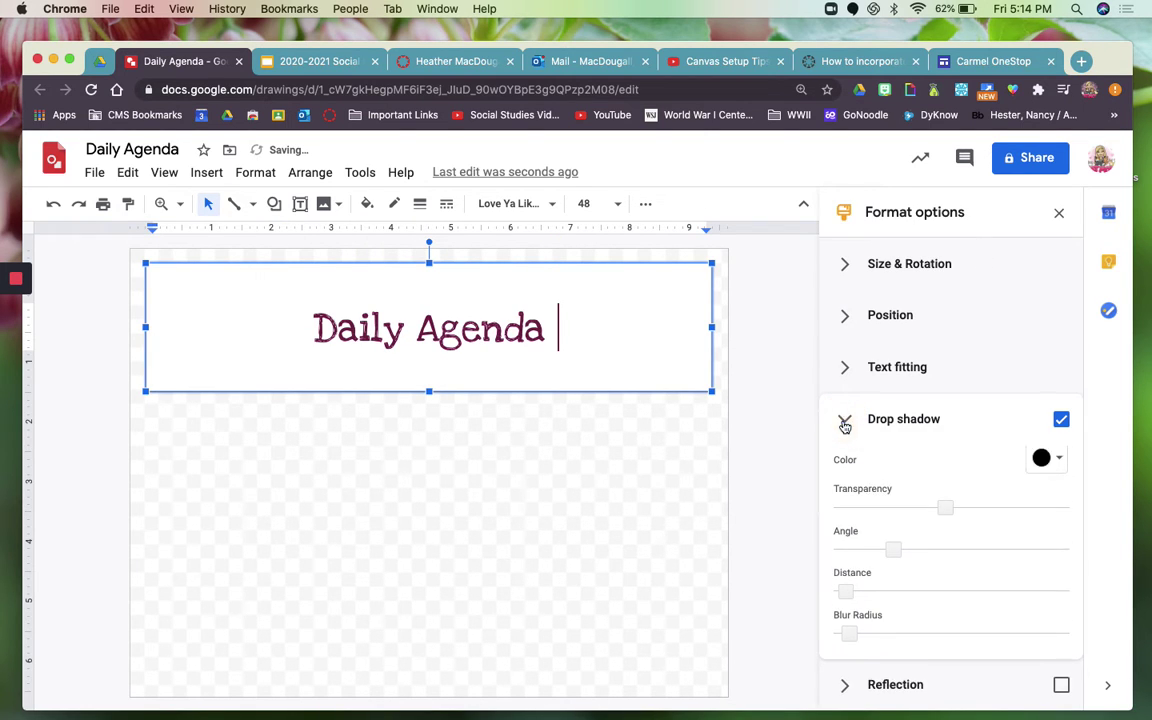
pyautogui.click(1040, 470)
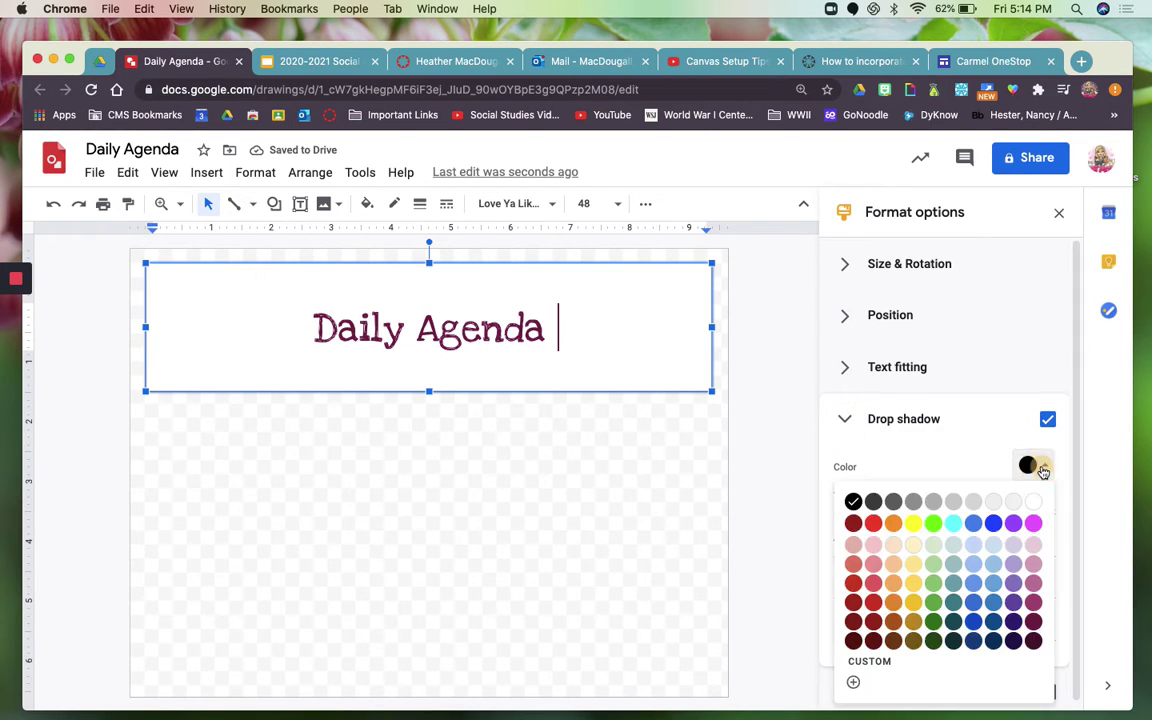
pyautogui.click(1034, 624)
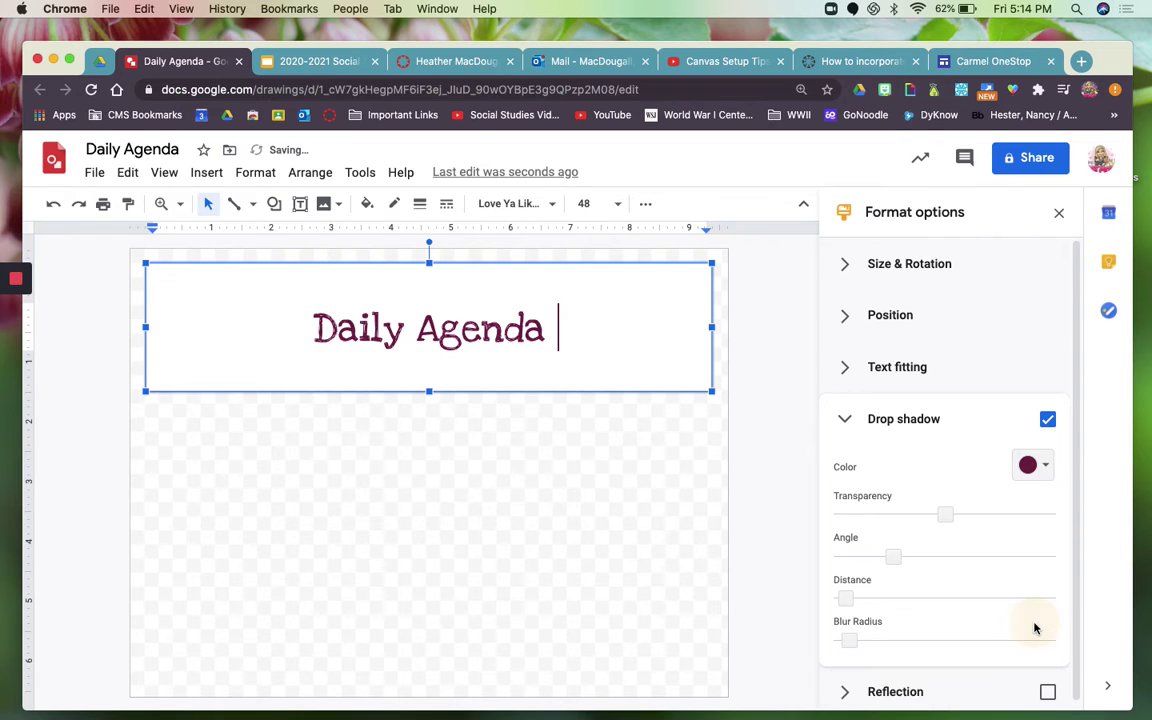
# - Give the Daily Agenda text box a dark magenta border with a 2px weight
pyautogui.click(643, 389)
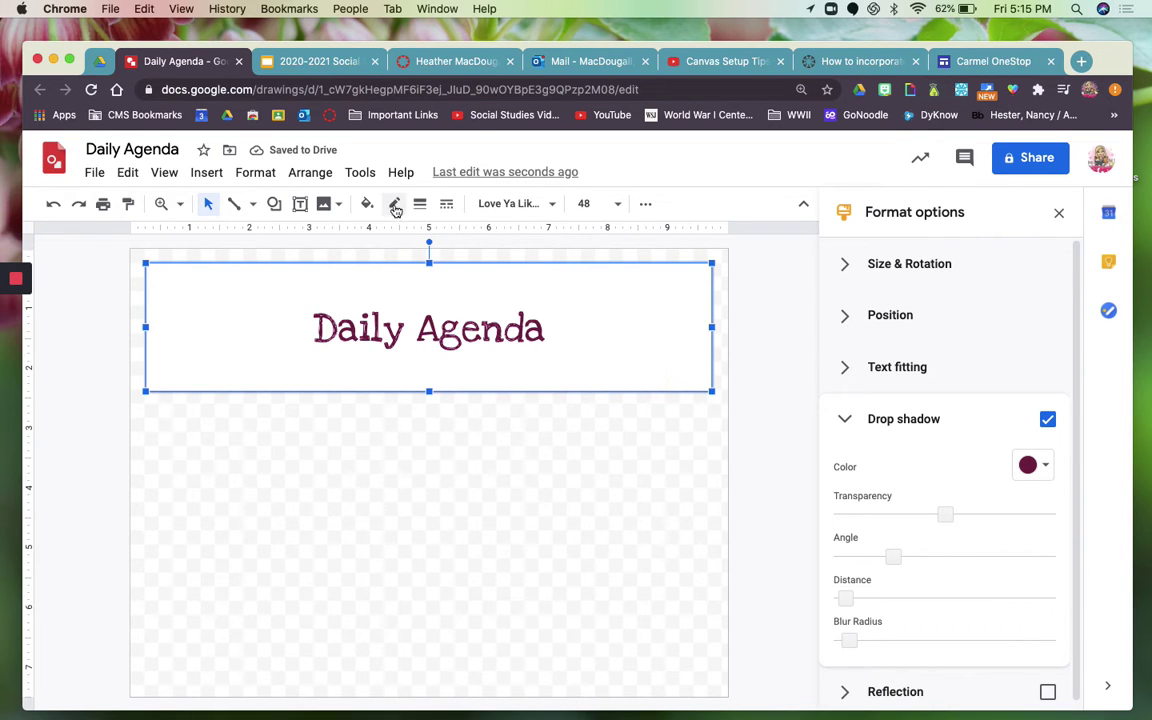
pyautogui.click(394, 203)
pyautogui.click(581, 384)
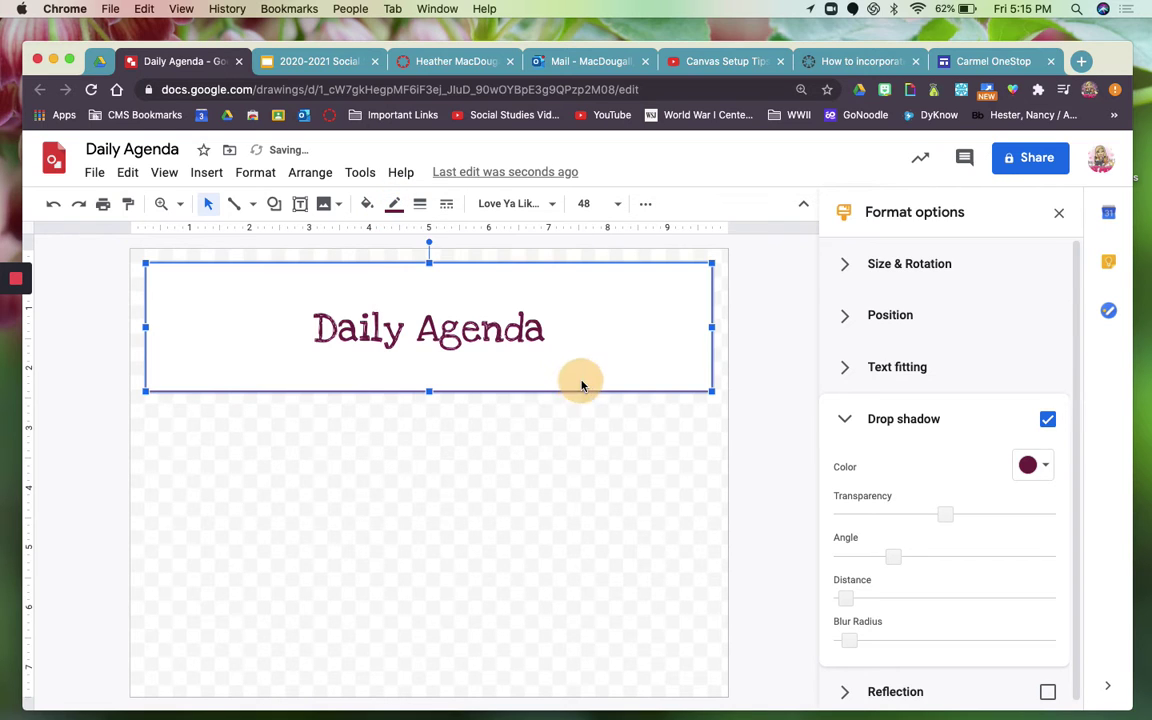
pyautogui.click(422, 204)
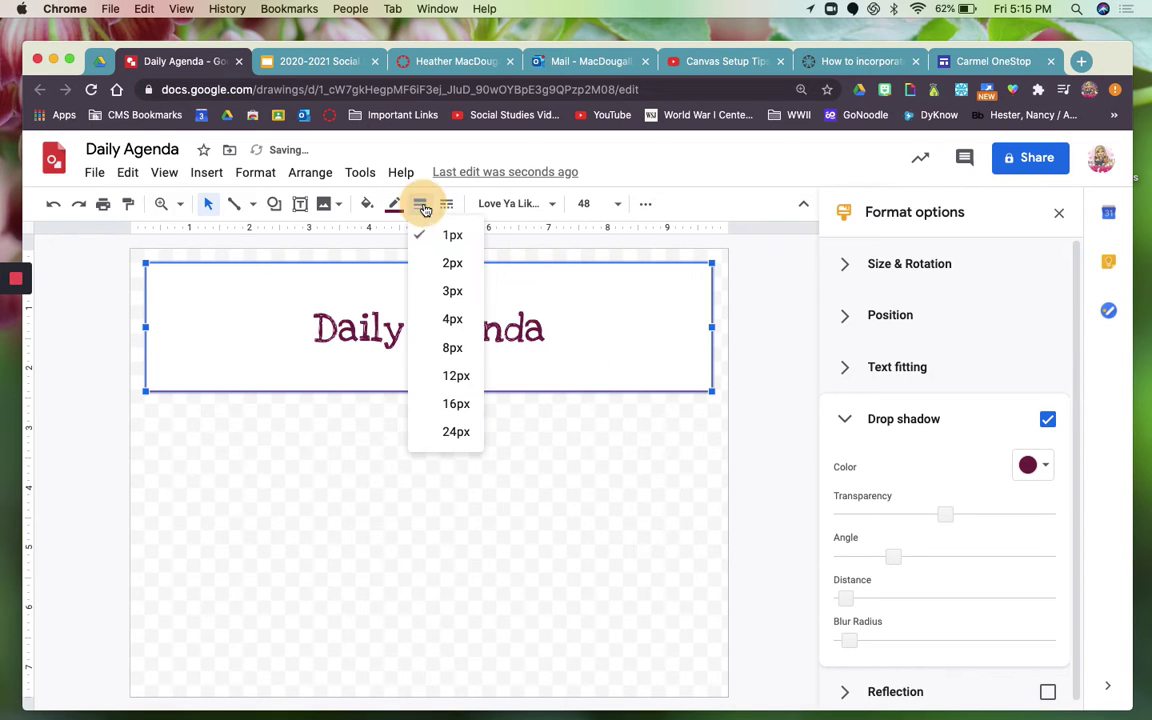
pyautogui.click(440, 263)
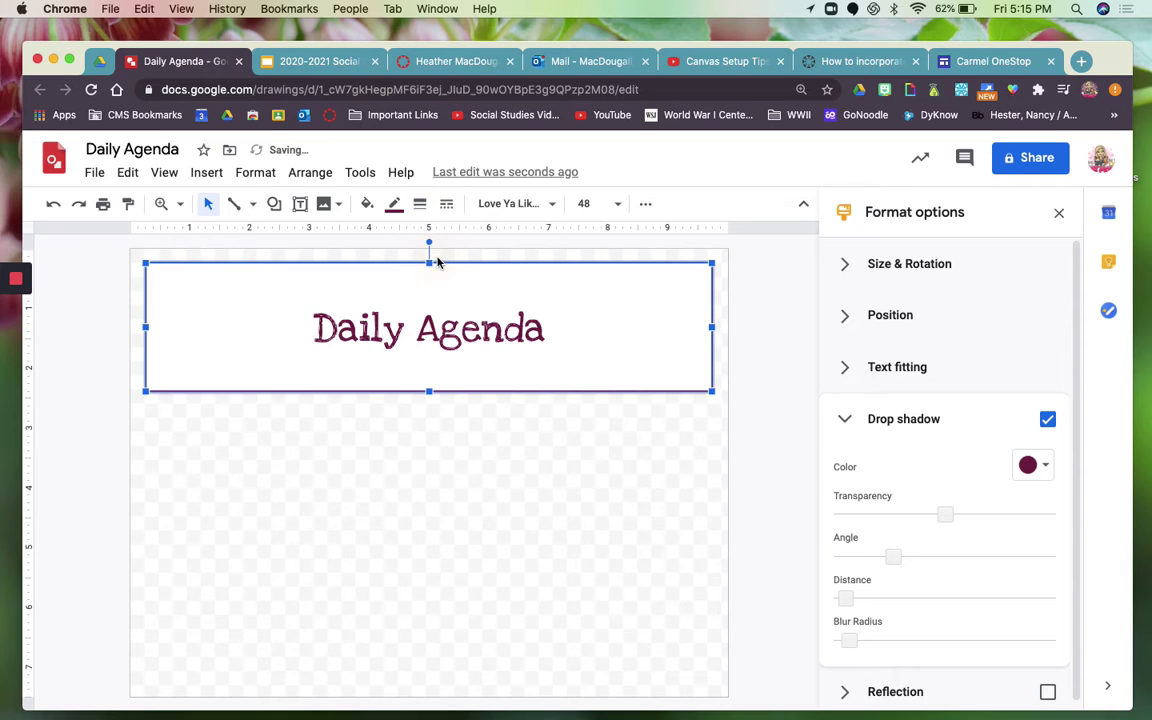
# - Move the Daily Agenda text box to the canvas's upper edge and shrink the canvas height to fit closely around it
pyautogui.click(525, 499)
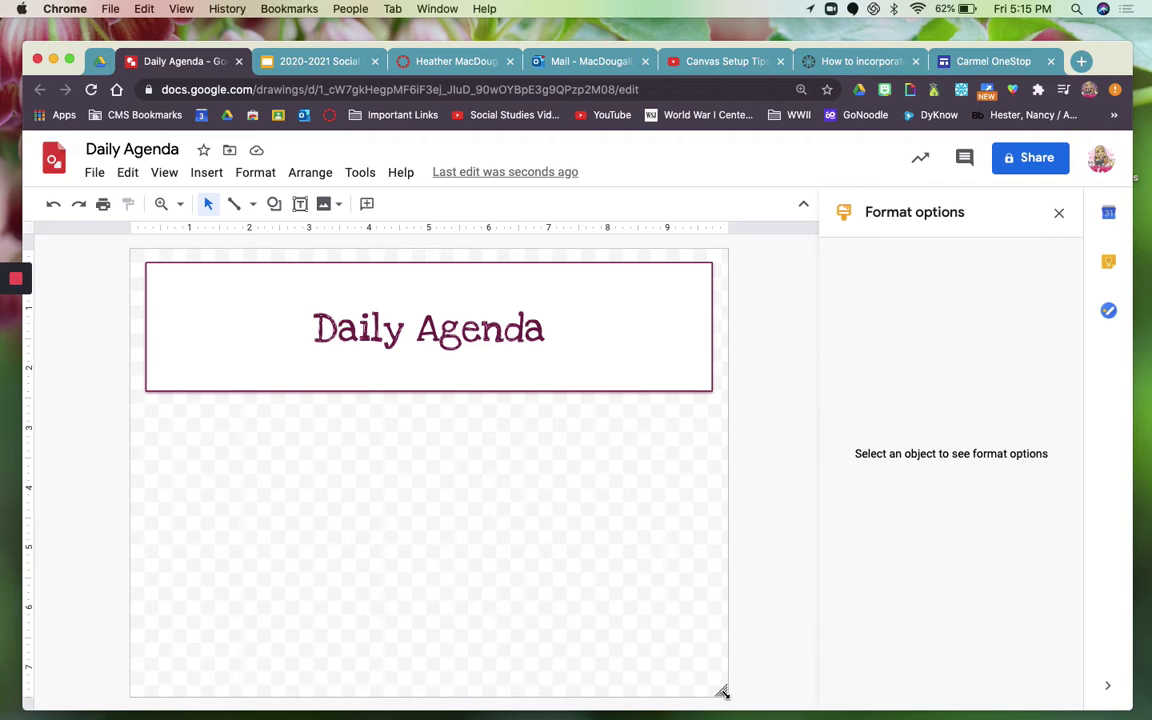
pyautogui.moveTo(722, 692); pyautogui.dragTo(726, 407)
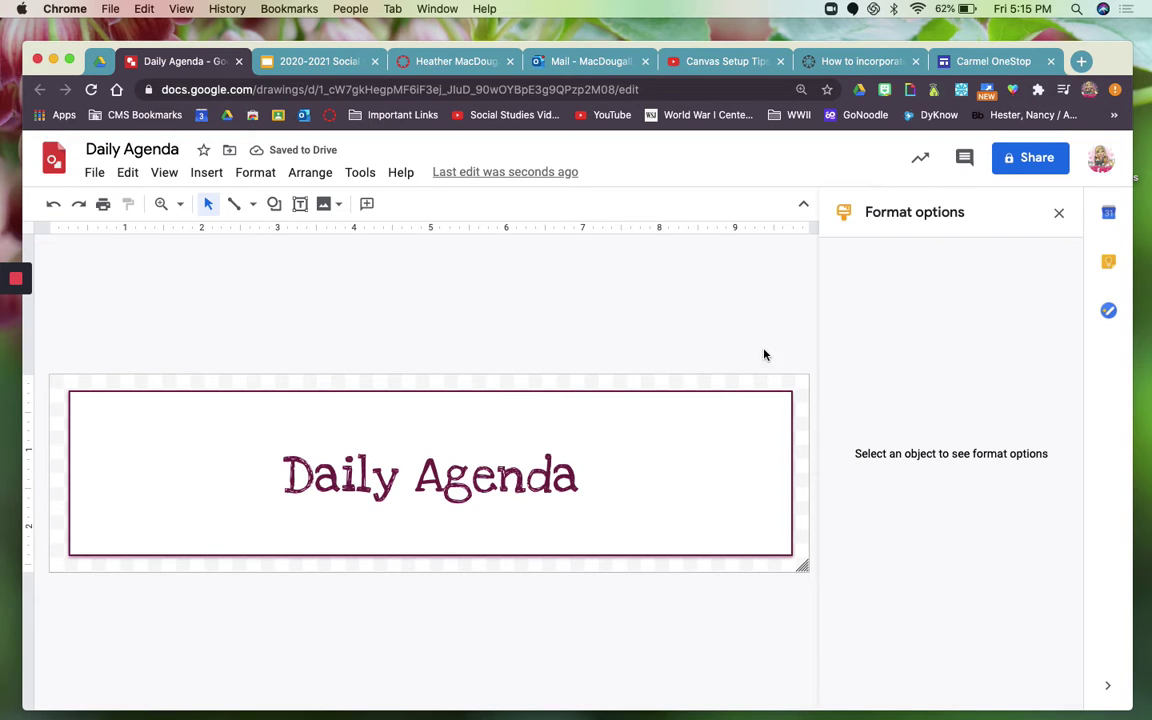
pyautogui.click(731, 411)
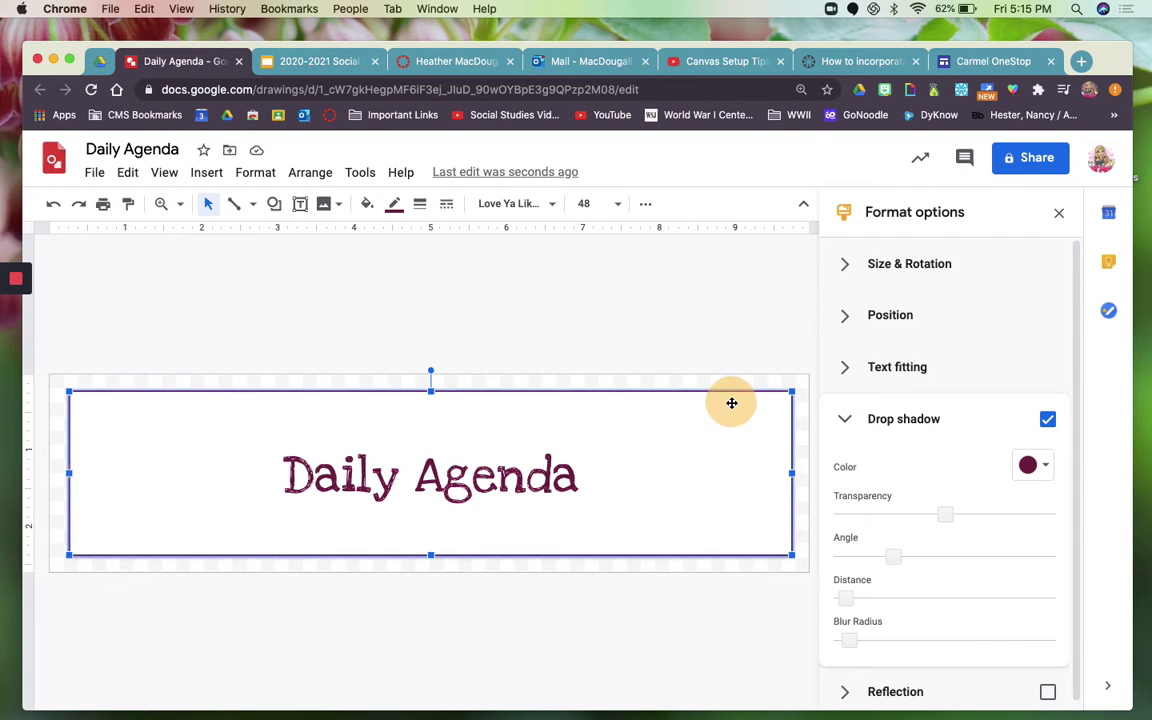
pyautogui.moveTo(730, 401); pyautogui.dragTo(735, 390)
pyautogui.click(798, 568)
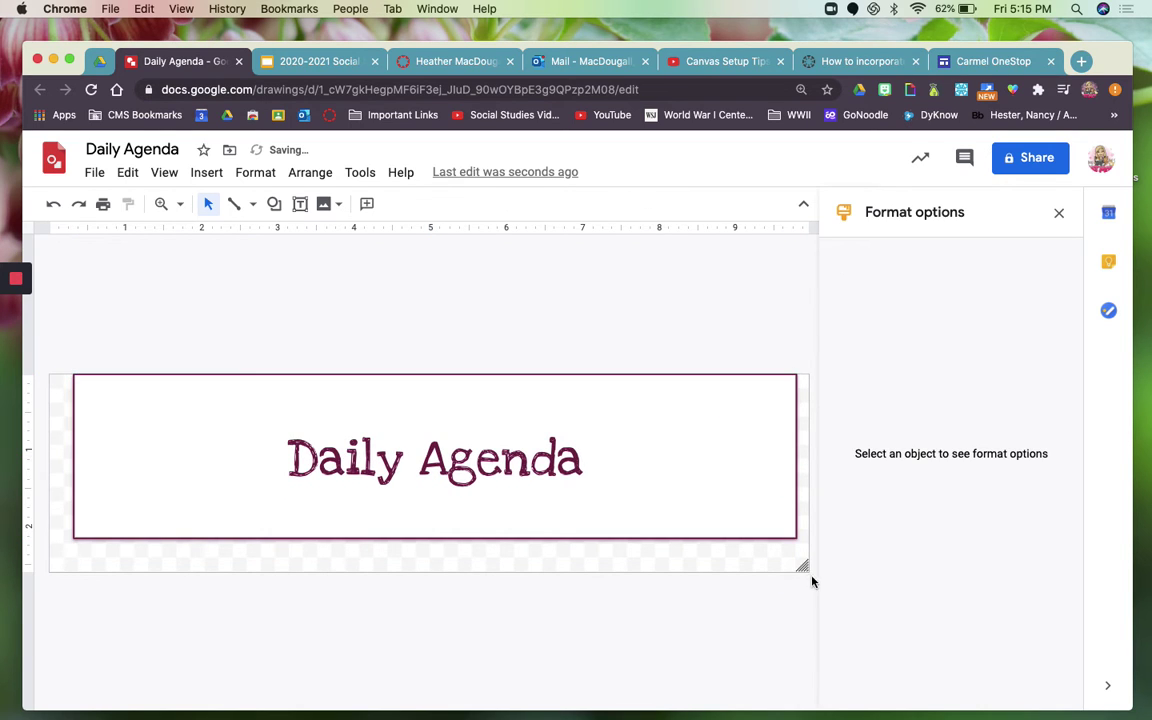
pyautogui.moveTo(805, 568); pyautogui.dragTo(807, 550)
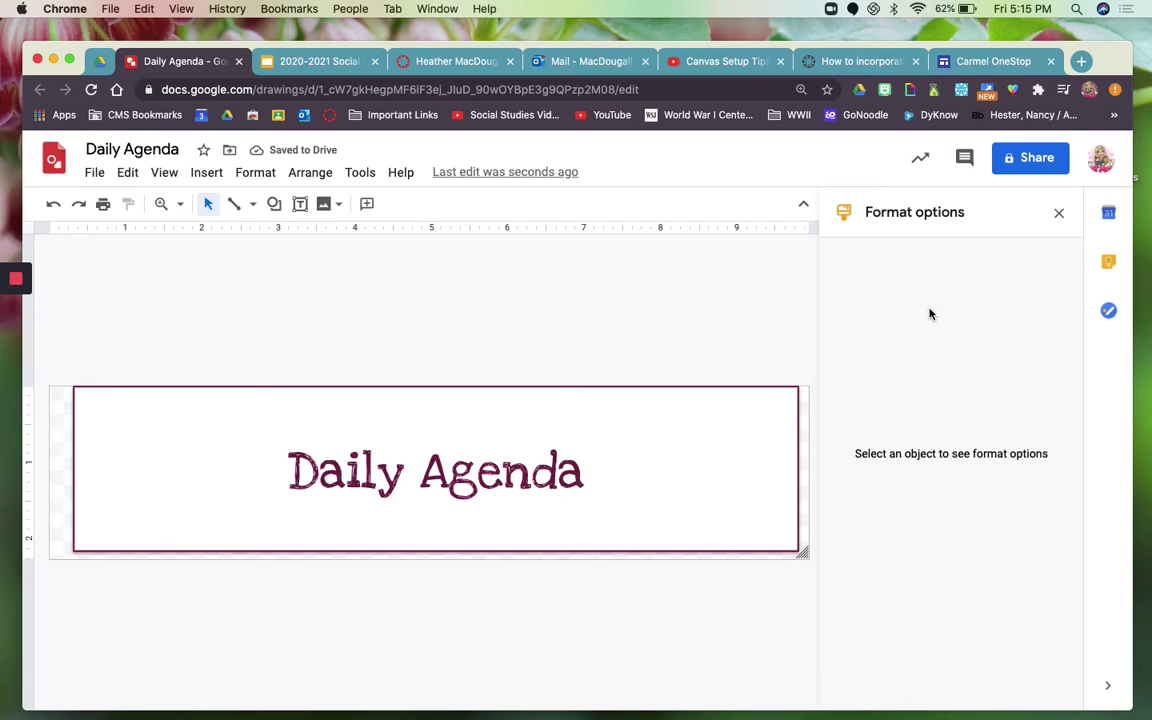
# - Search Bitmoji for "pose", copy the avatar pointing with both hands, and paste it into the drawing
pyautogui.click(886, 92)
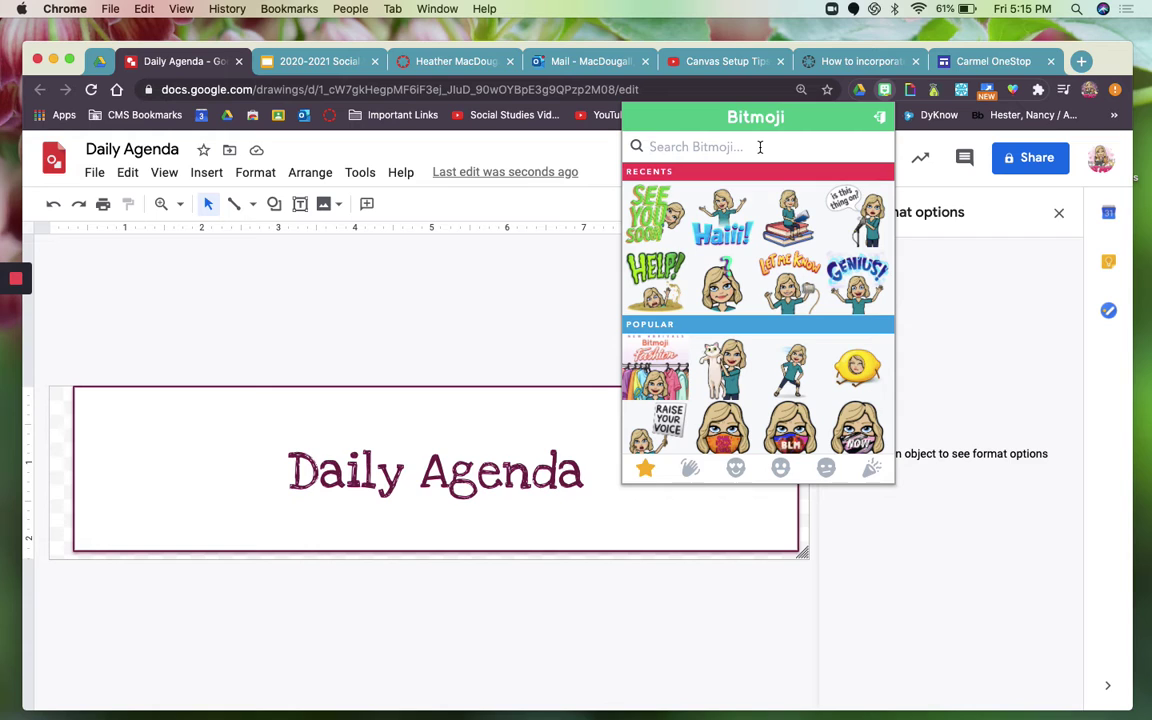
pyautogui.write('pose')
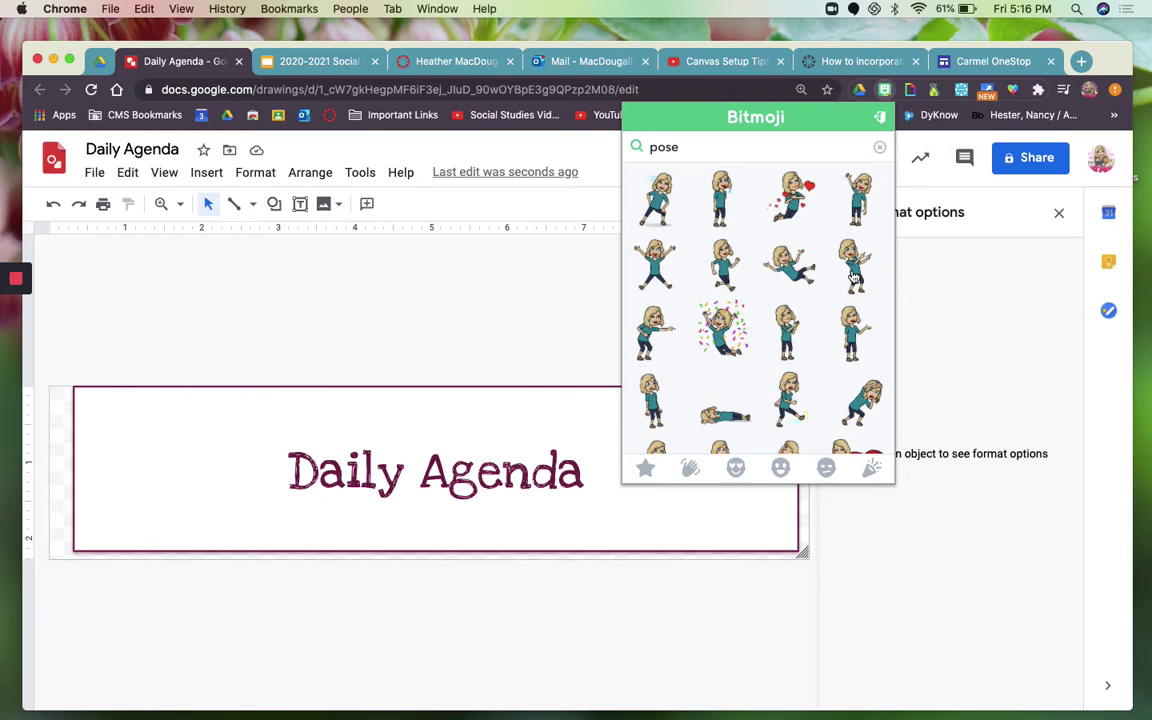
pyautogui.rightClick(853, 273)
pyautogui.click(876, 311)
pyautogui.click(242, 465)
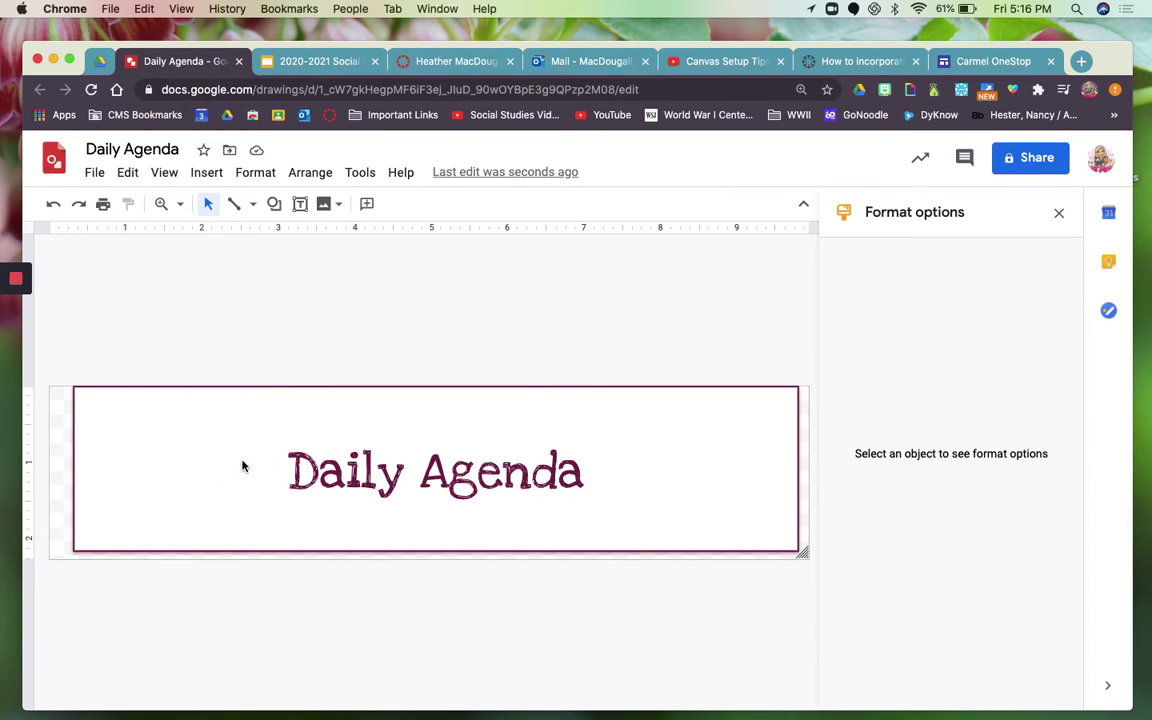
pyautogui.press('super+v')
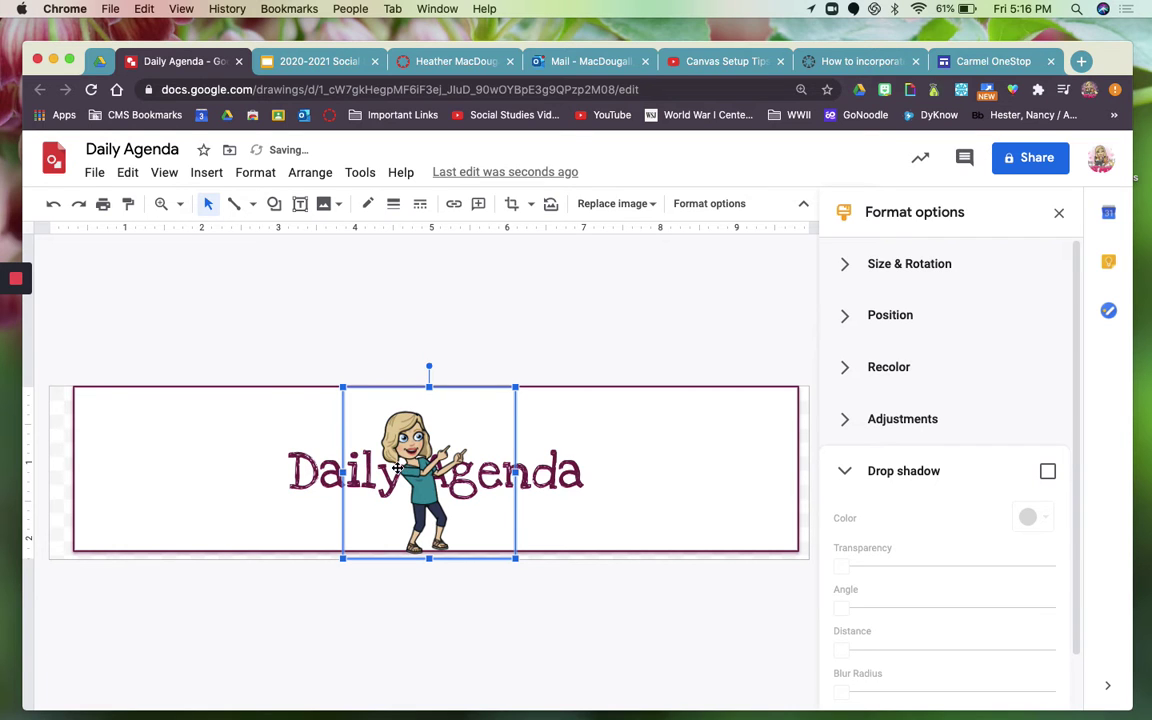
# - Place the Bitmoji just before the Daily Agenda text, shrink it to fit inside the border, and close the format options
pyautogui.moveTo(360, 424); pyautogui.dragTo(206, 468)
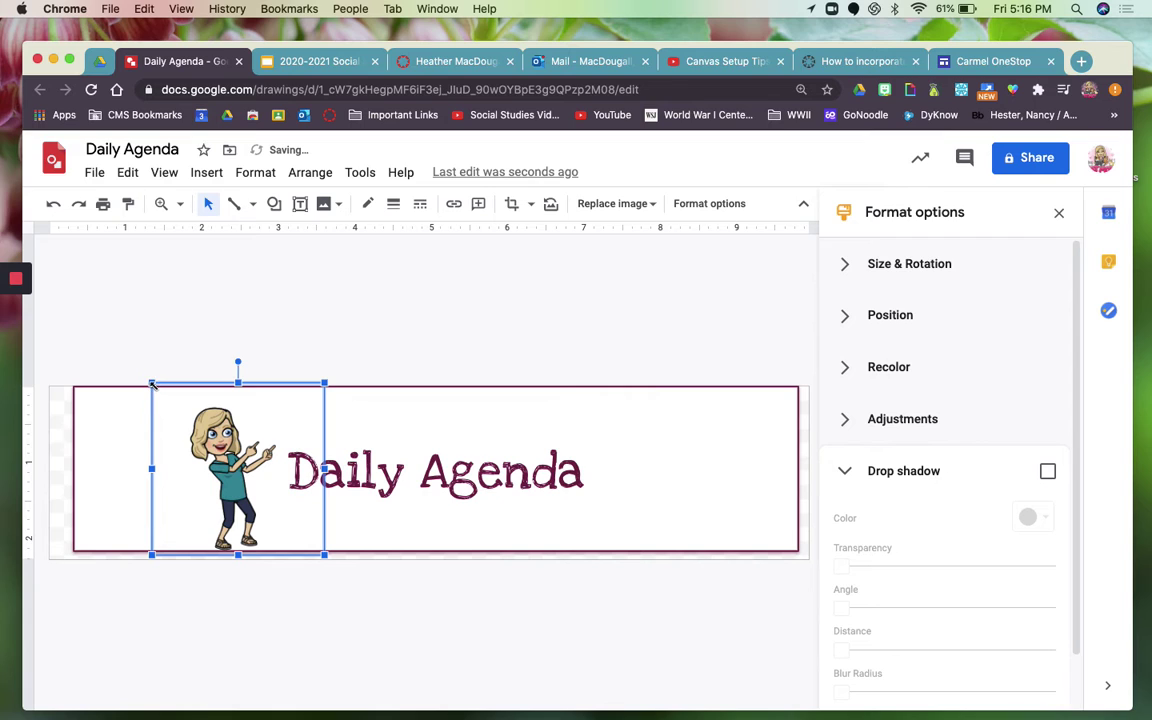
pyautogui.moveTo(151, 383); pyautogui.dragTo(211, 455)
pyautogui.moveTo(210, 455); pyautogui.dragTo(211, 455)
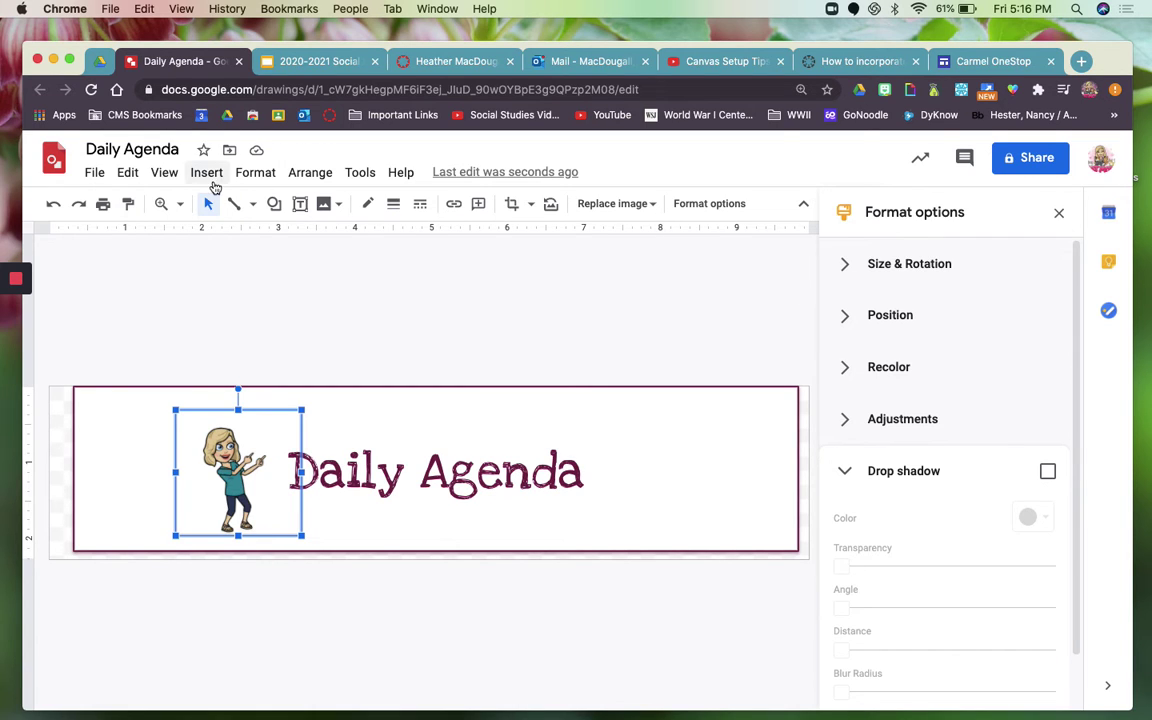
pyautogui.click(1059, 212)
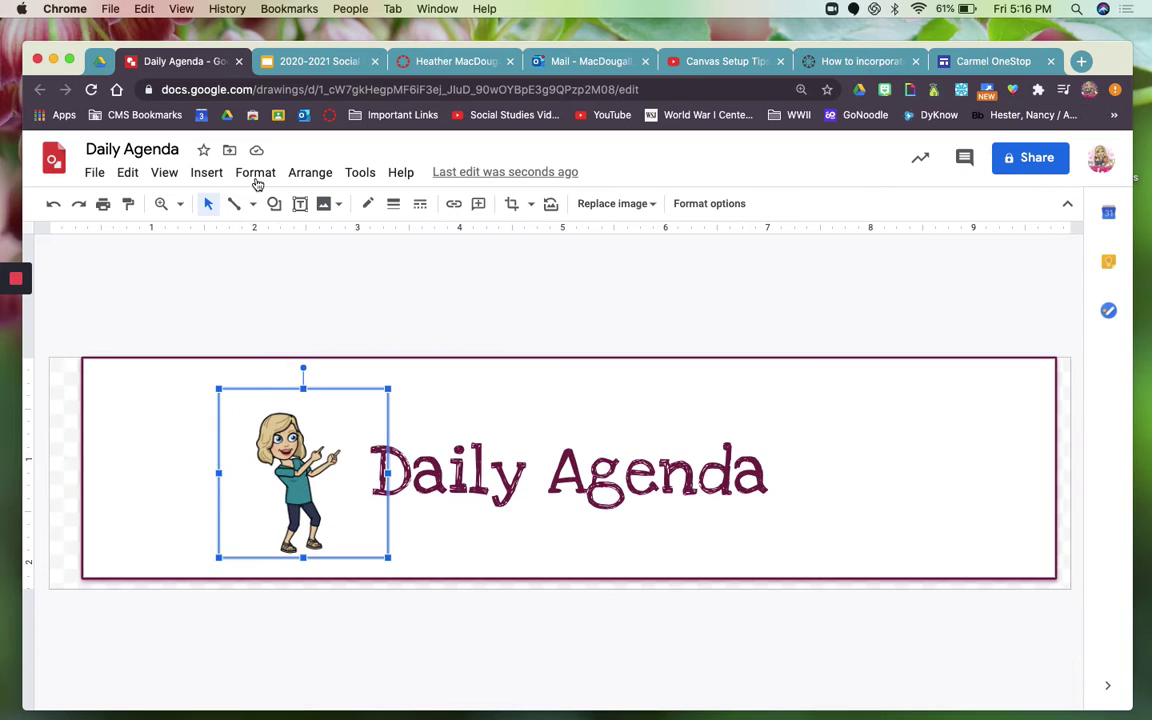
# - Publish the drawing to the web as an embed at Medium (954x216) size and copy the embed code
pyautogui.click(94, 173)
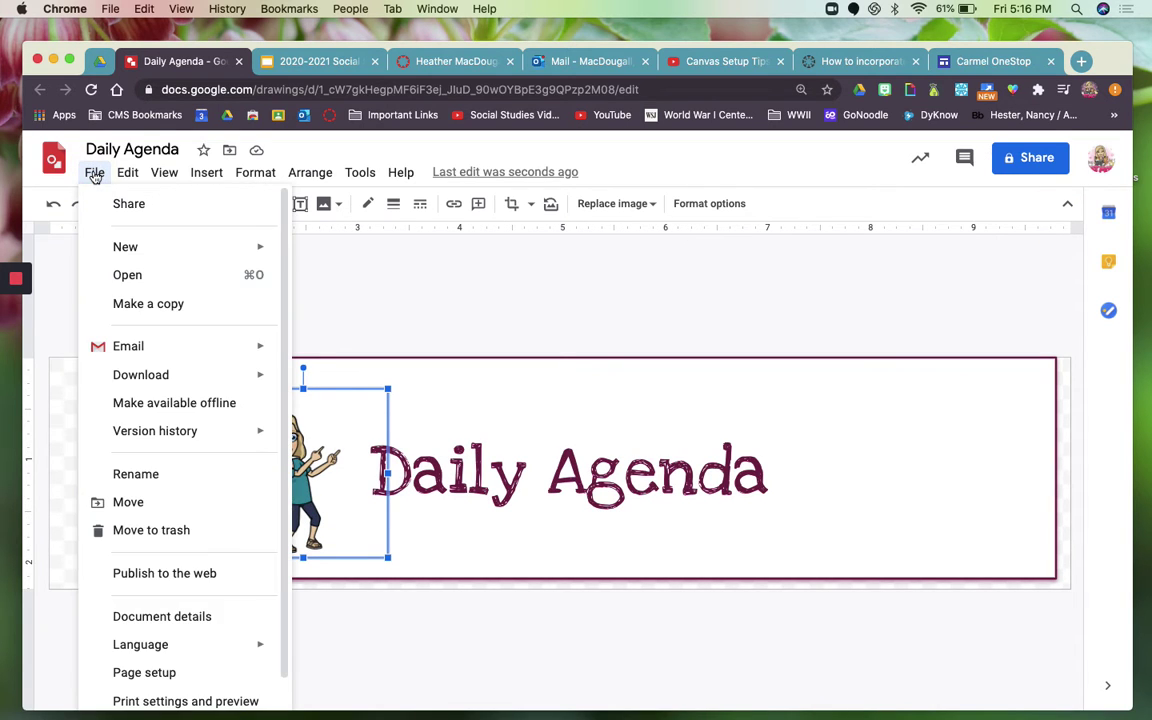
pyautogui.click(193, 575)
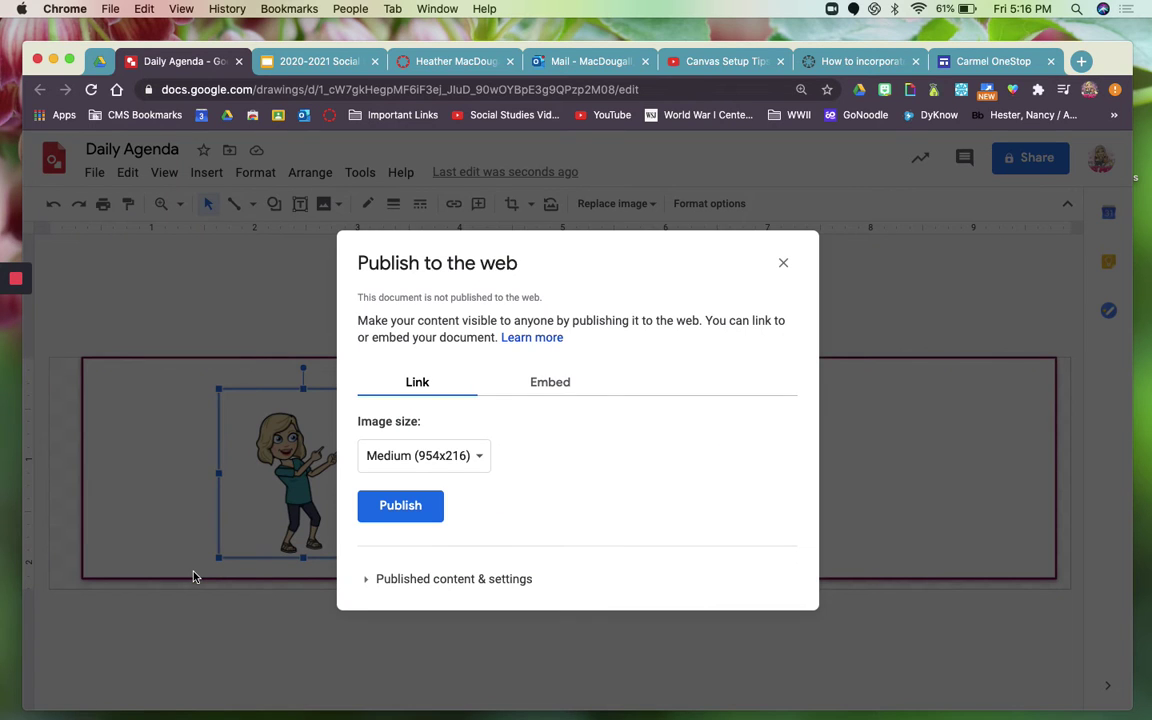
pyautogui.click(548, 383)
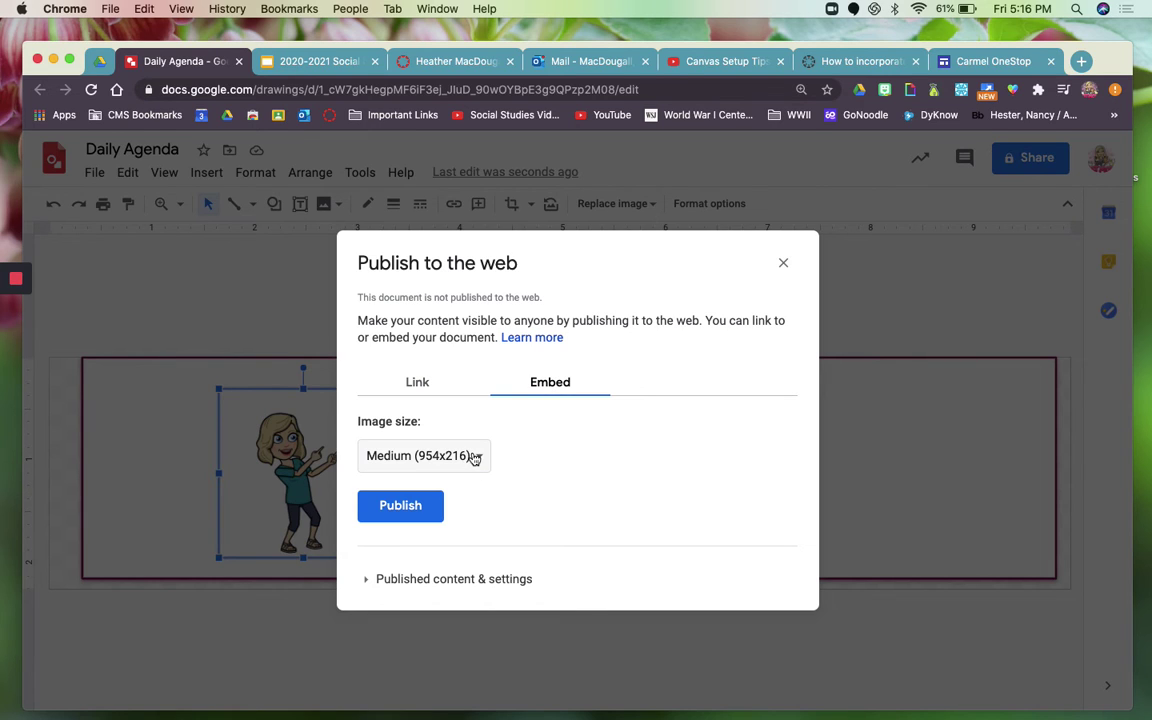
pyautogui.click(412, 506)
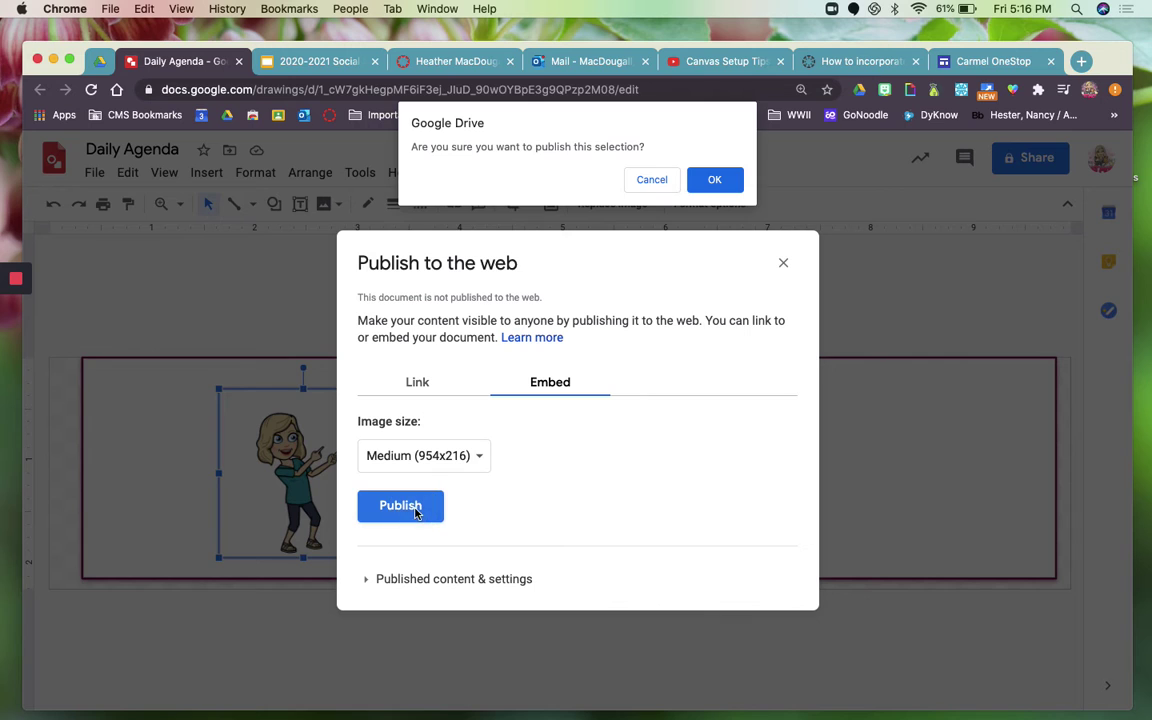
pyautogui.click(721, 181)
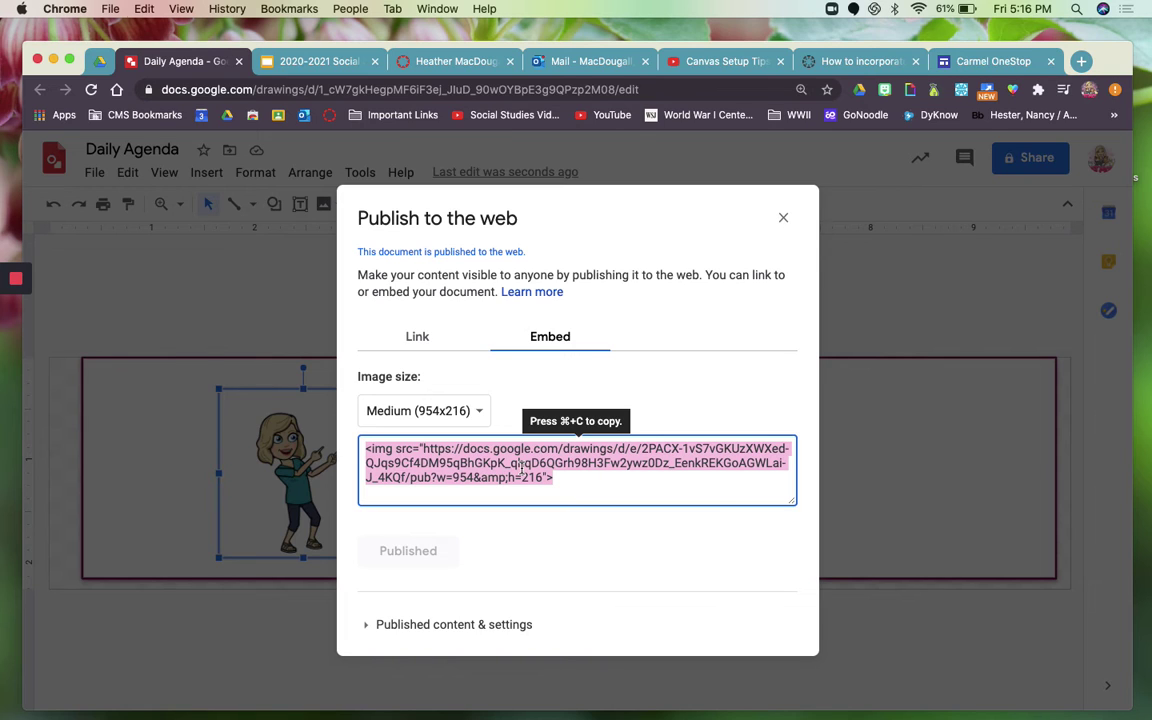
pyautogui.press('super+c')
# - Switch to the Canvas sandbox course and create a new page titled "Daily Agenda"
pyautogui.click(472, 64)
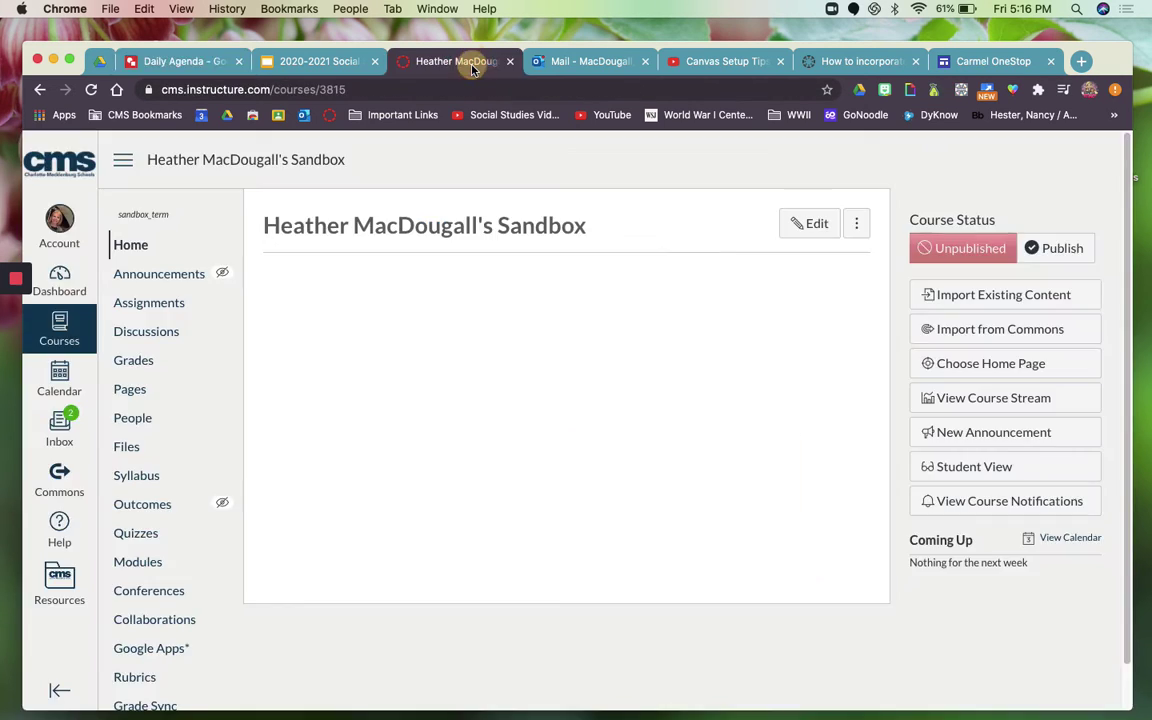
pyautogui.click(140, 390)
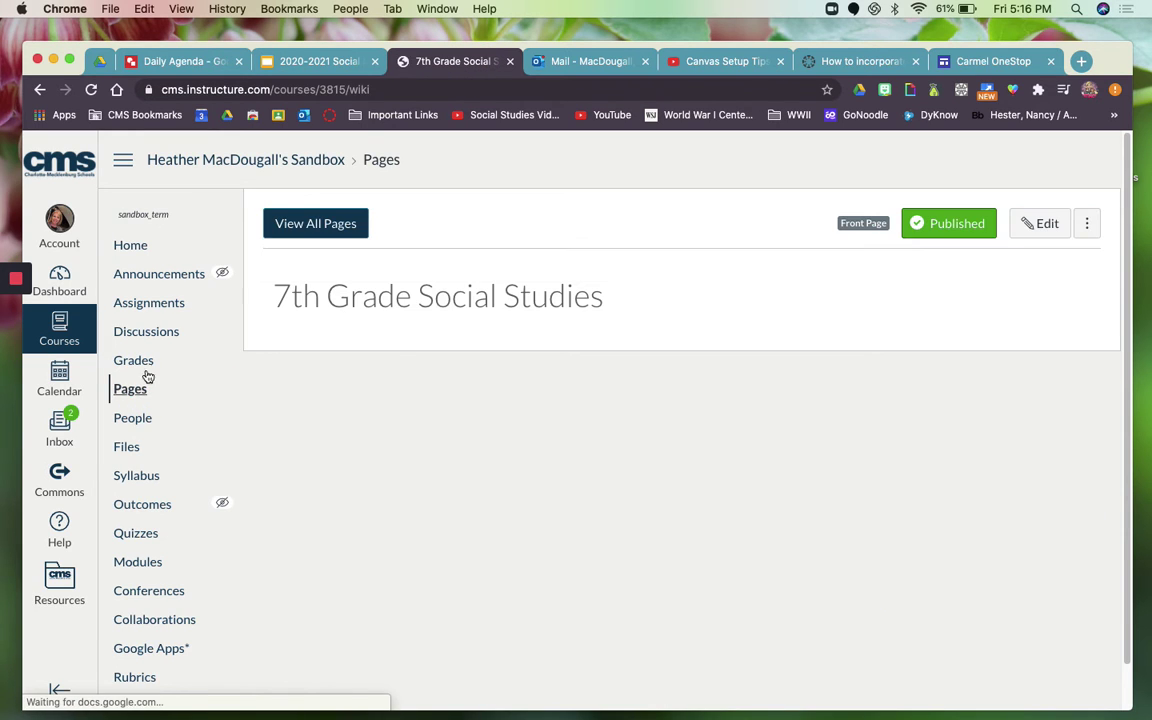
pyautogui.click(298, 226)
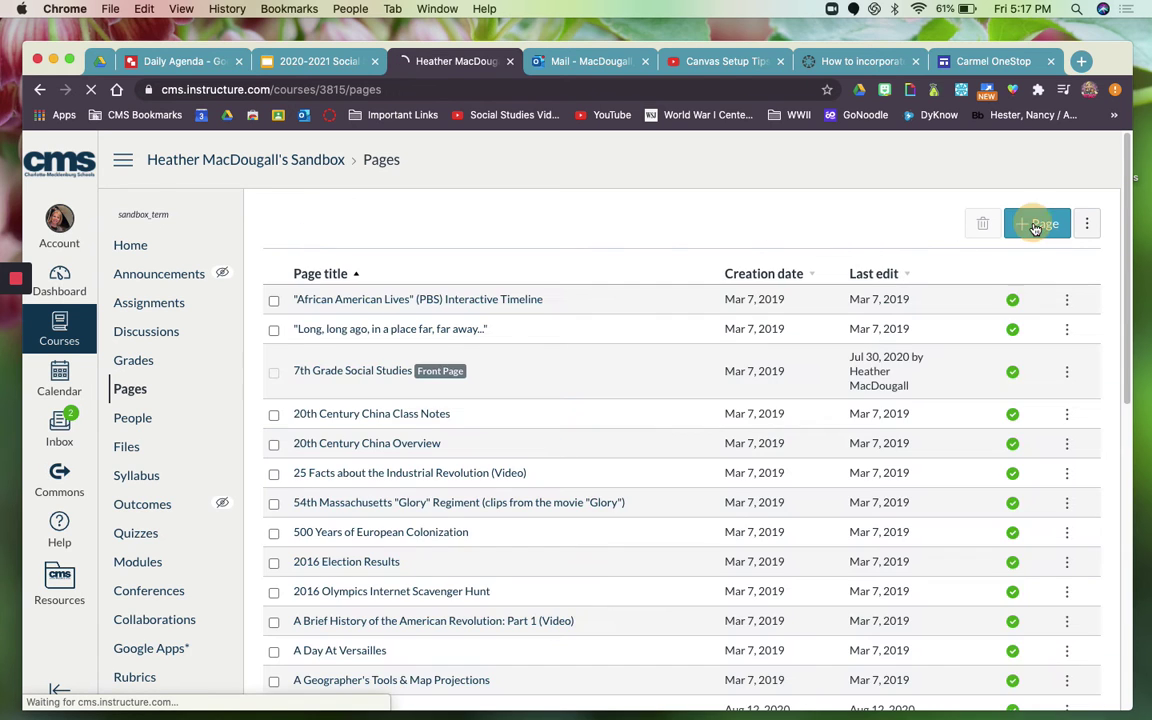
pyautogui.click(1036, 226)
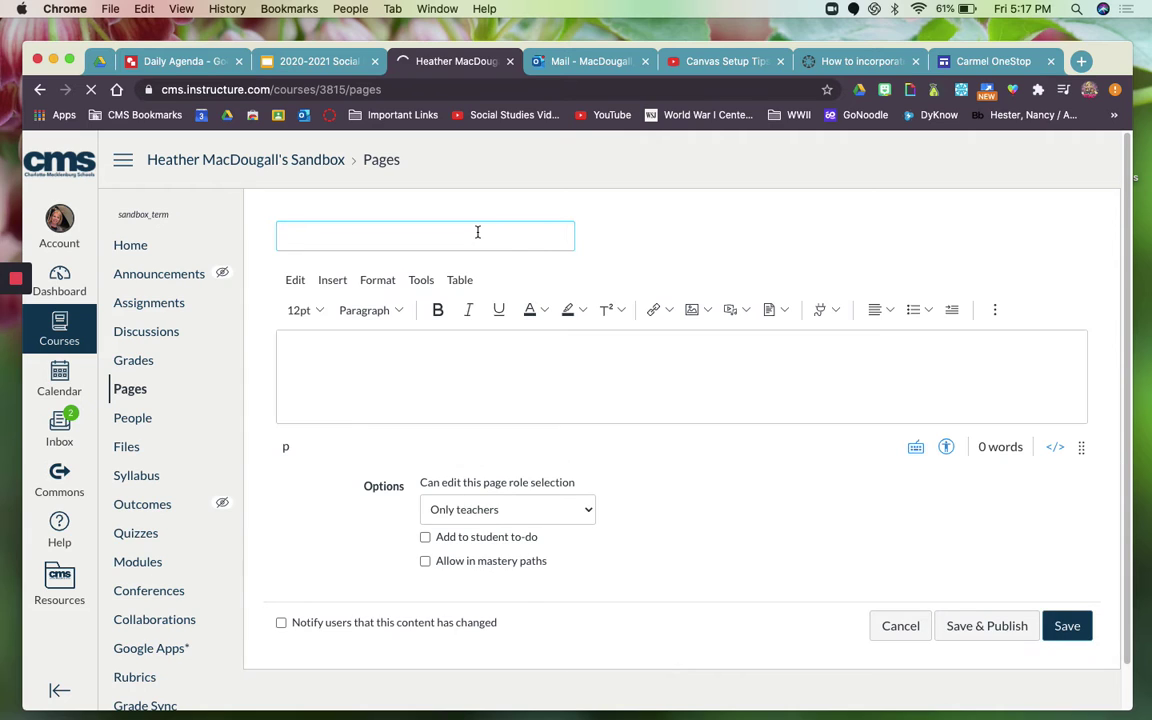
pyautogui.write('Daily Agendas')
pyautogui.press('BackSpace')
pyautogui.press('BackSpace')
pyautogui.write('a')
# - Enter "Click below to access our daily agenda" in the page body, followed by a new line
pyautogui.click(480, 362)
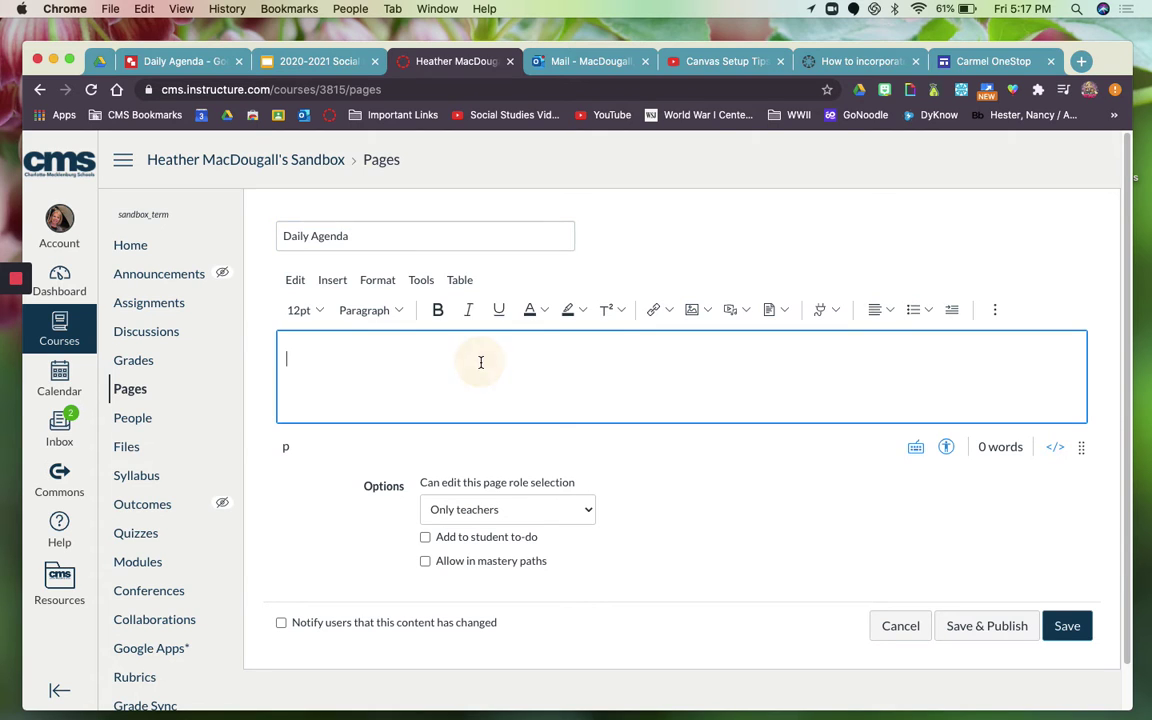
pyautogui.write('Click below to acc')
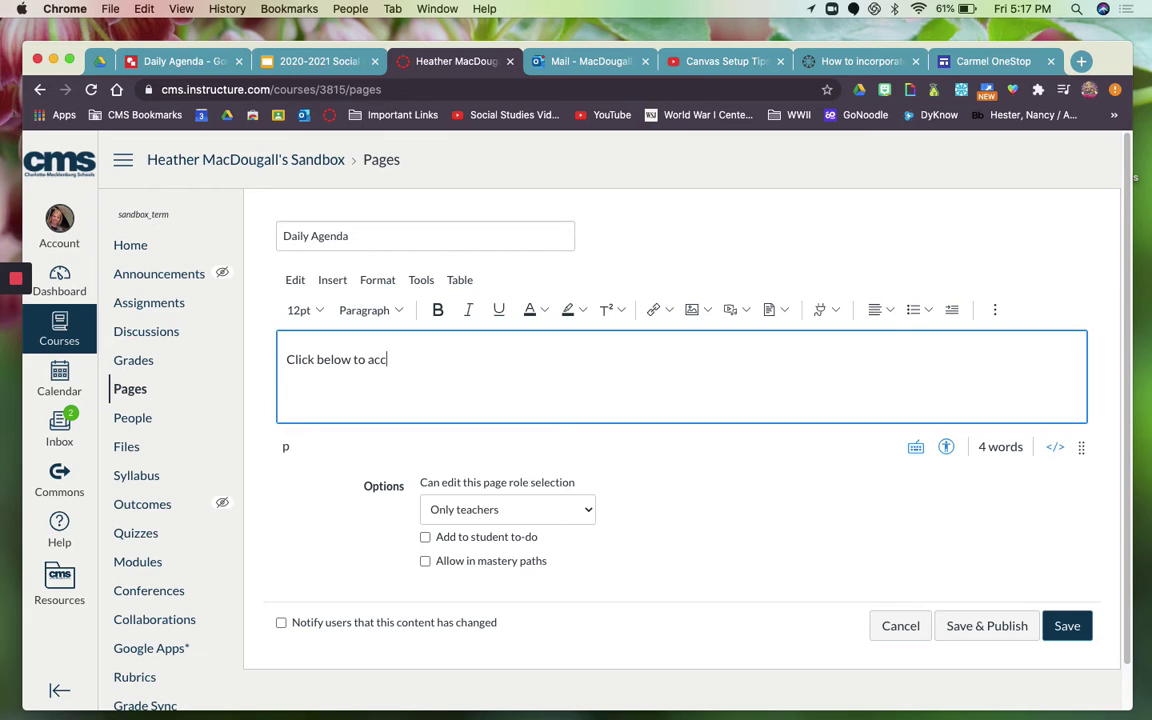
pyautogui.write('ess our daily agenda')
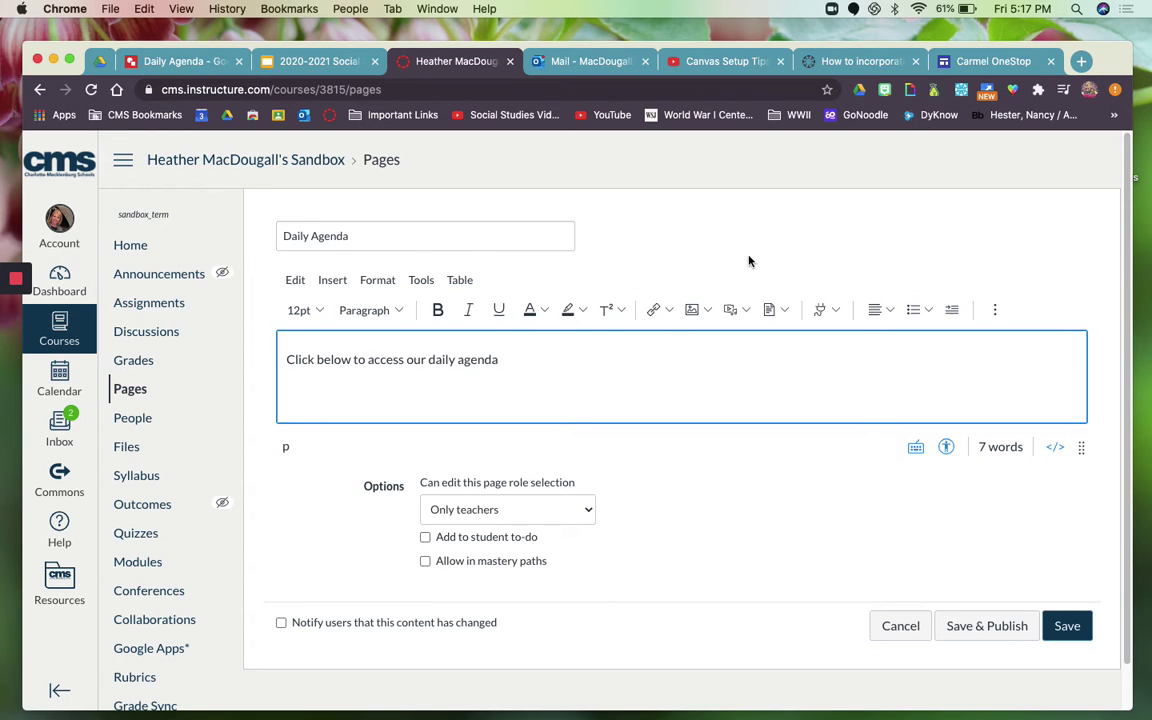
pyautogui.press('Return')
# - Paste the copied embed code at the end of the page's raw HTML, check the image in the rich text view, and save the page
pyautogui.click(1058, 449)
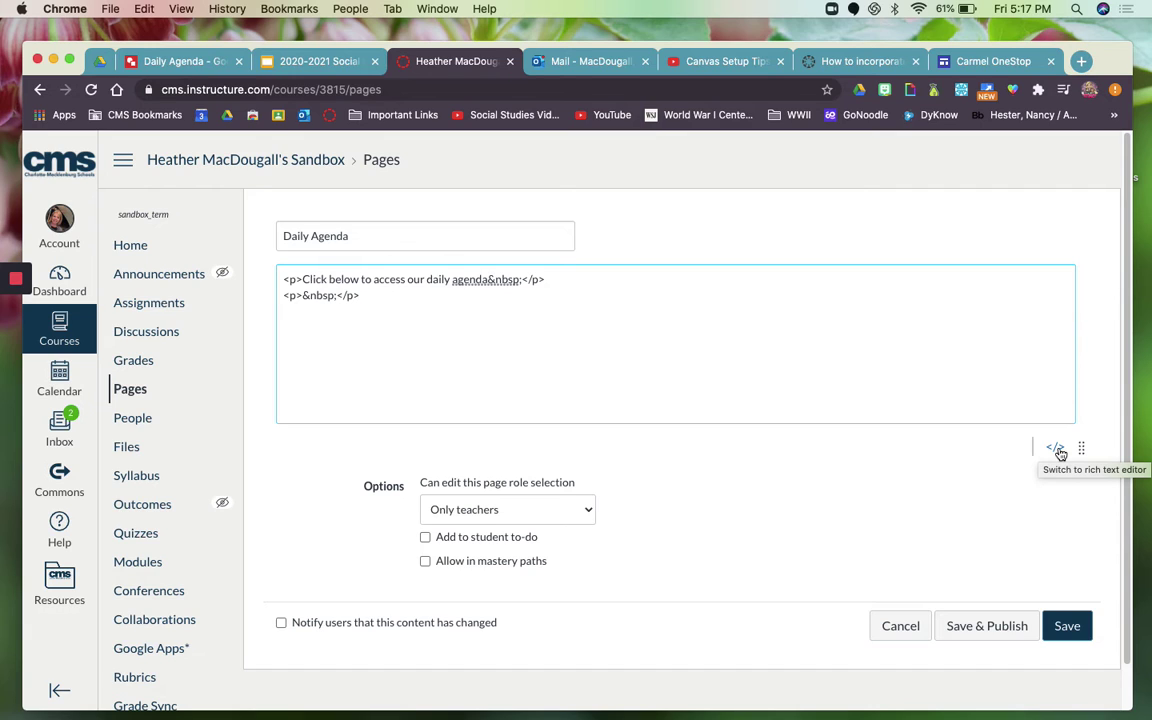
pyautogui.press('super+v')
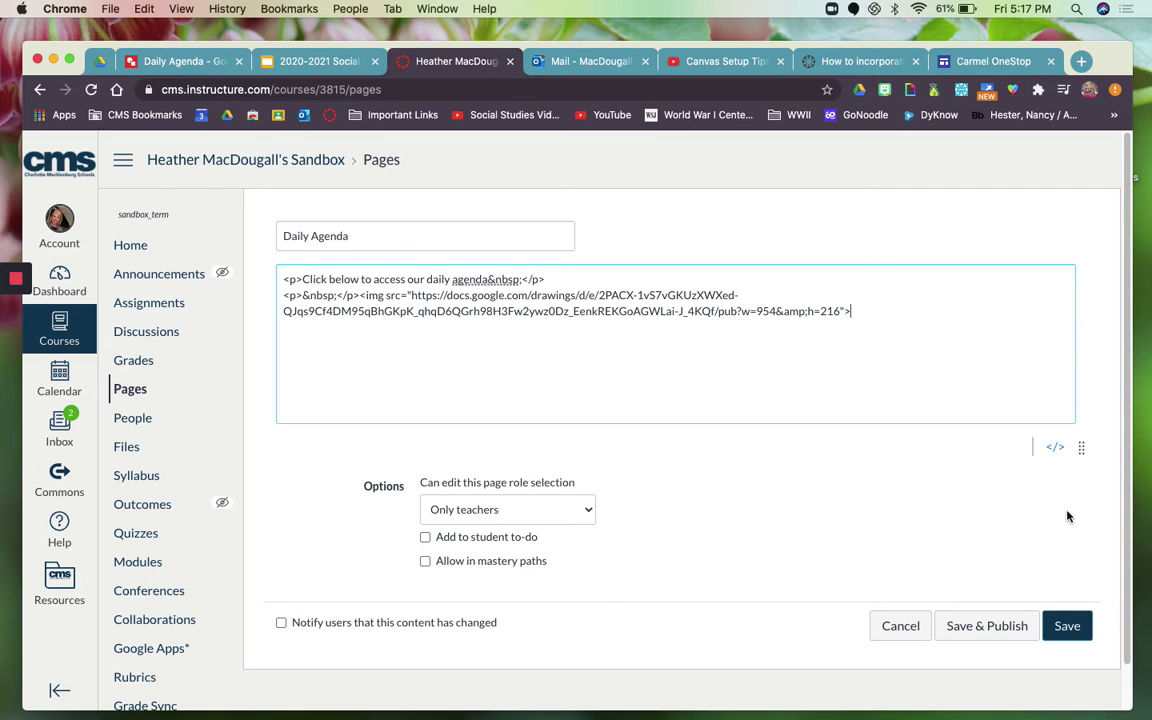
pyautogui.click(1058, 449)
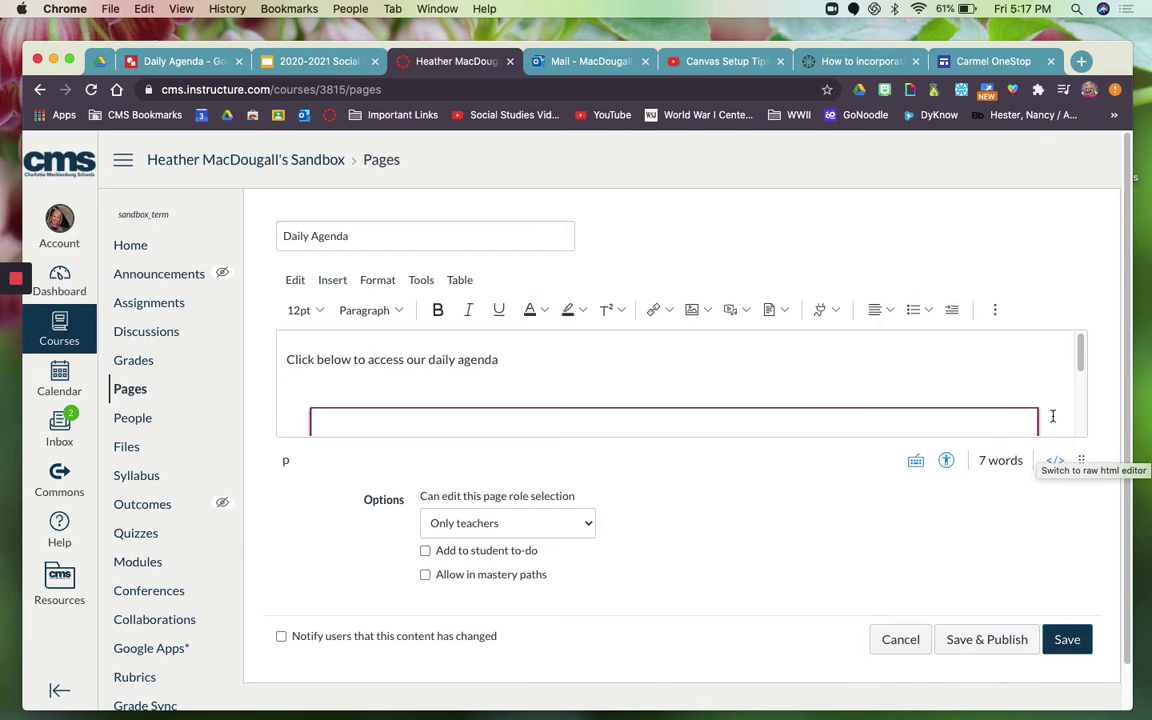
pyautogui.scroll(-4, 1053, 414)
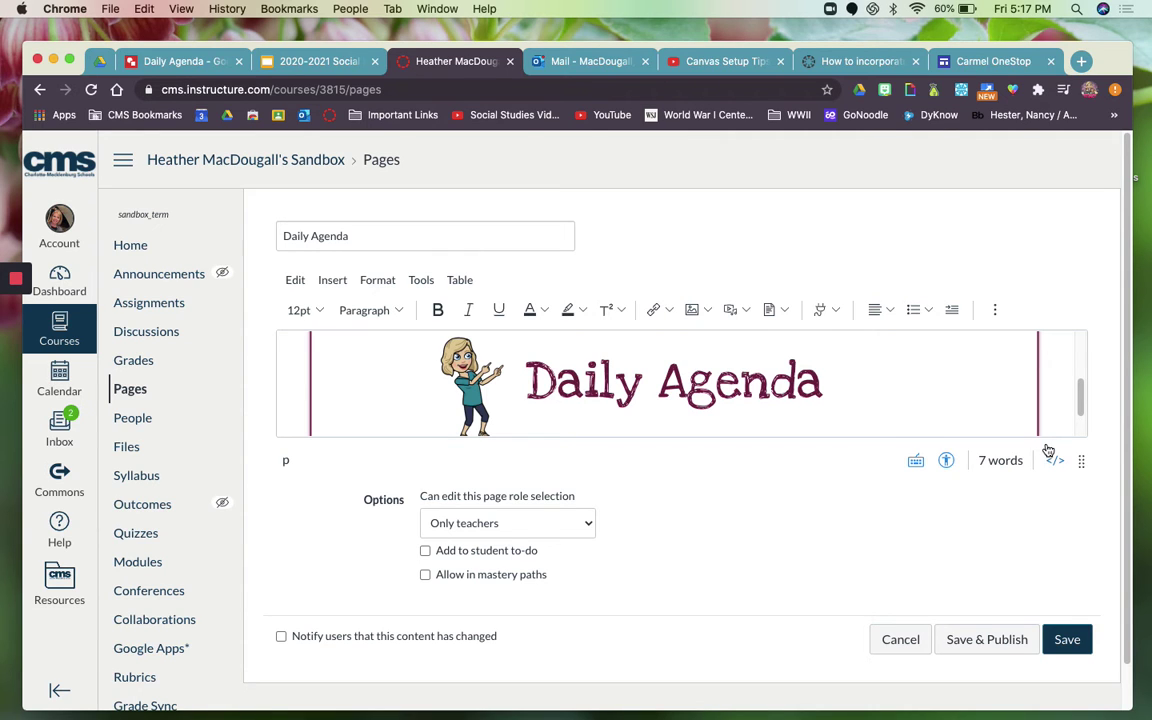
pyautogui.click(1066, 640)
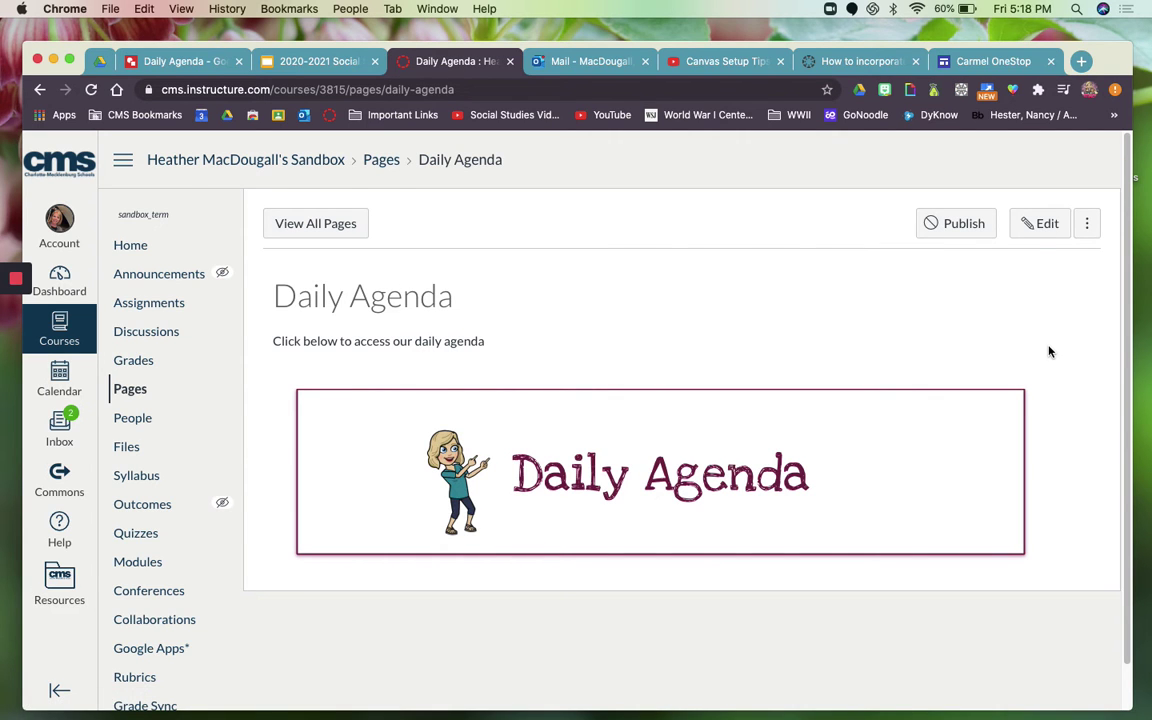
# - Reopen the Daily Agenda page for editing and enter the marker text "here" below the button image
pyautogui.click(1041, 224)
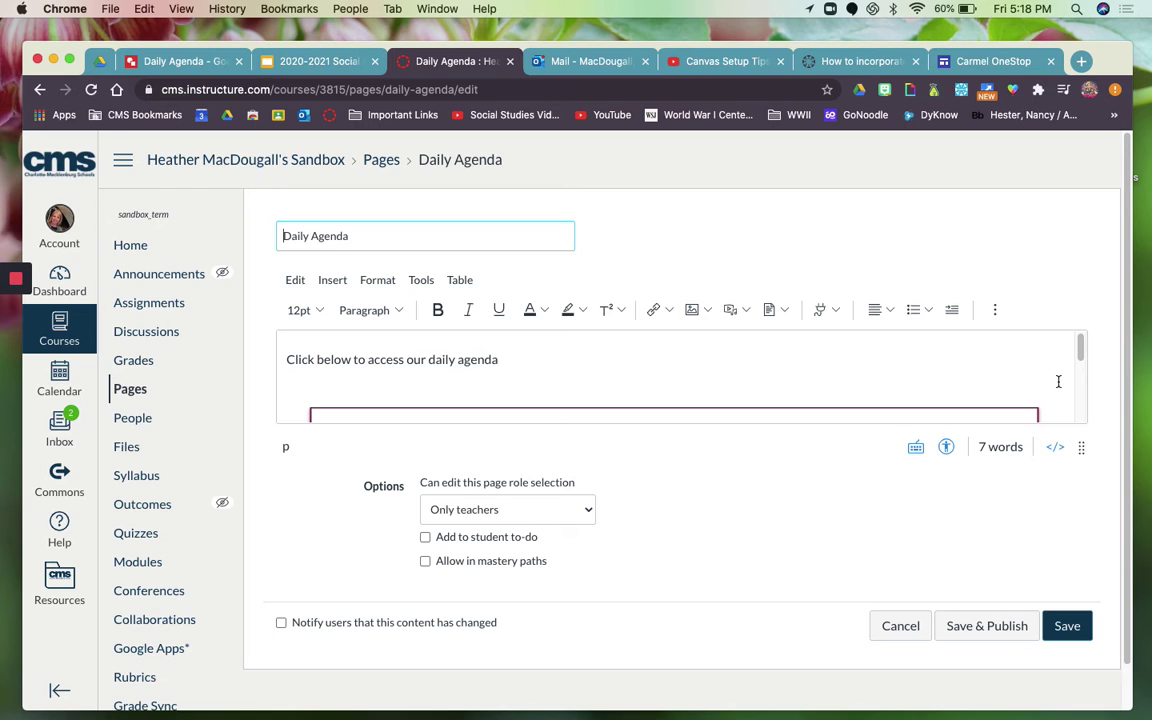
pyautogui.scroll(-2, 1058, 381)
pyautogui.scroll(-2, 1058, 381)
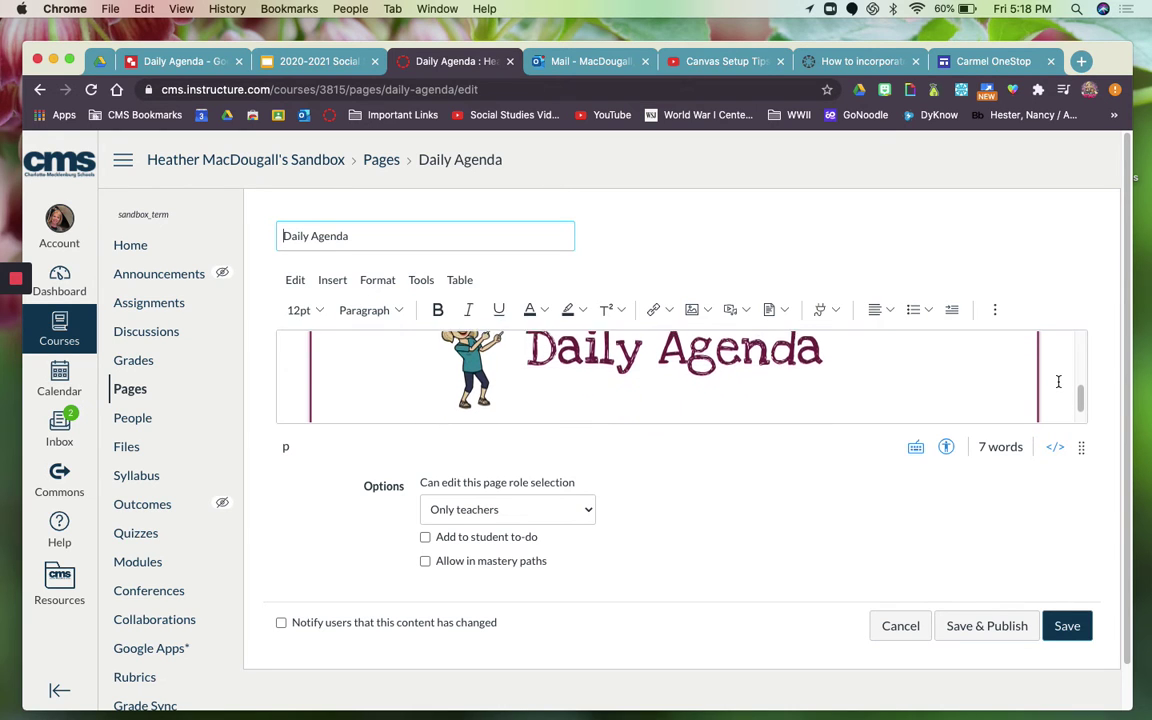
pyautogui.click(1058, 381)
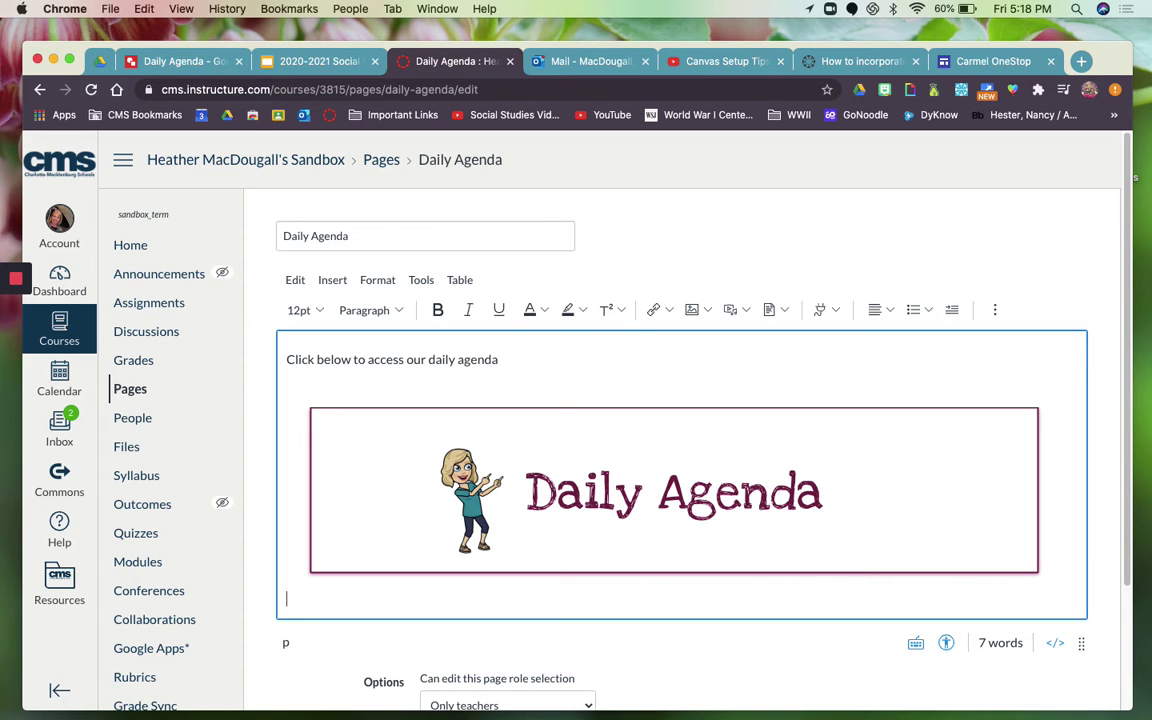
pyautogui.write('here')
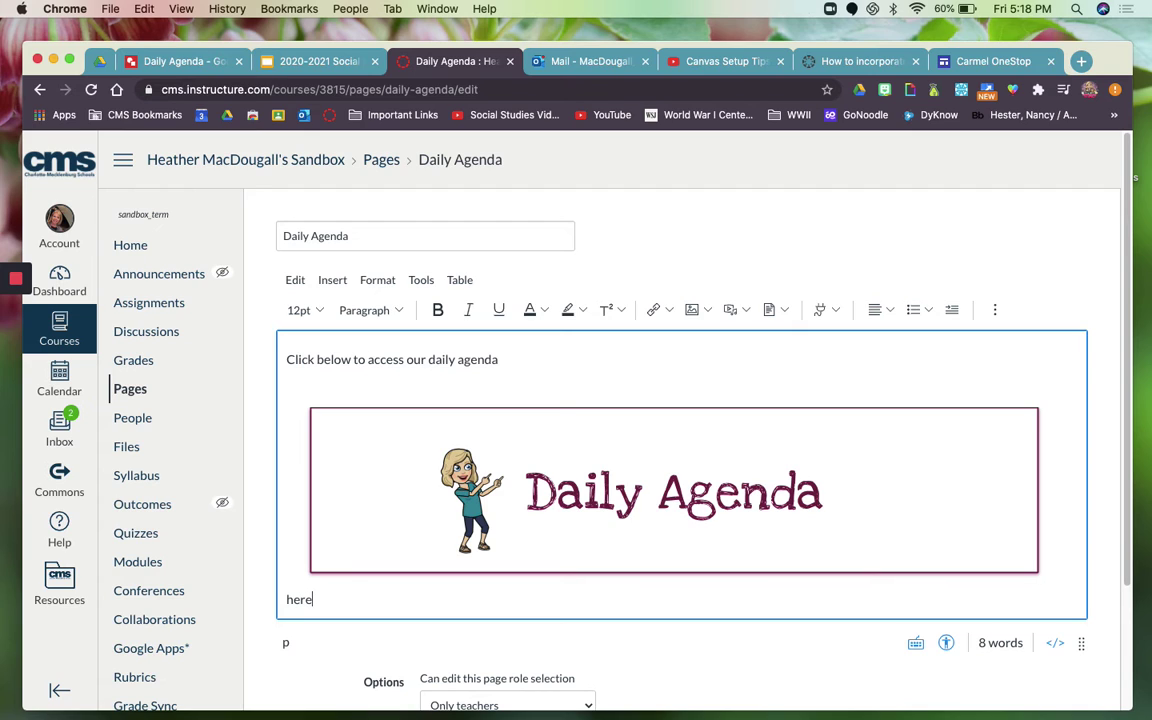
# - Show the page's raw HTML and search it for "here"
pyautogui.click(1056, 643)
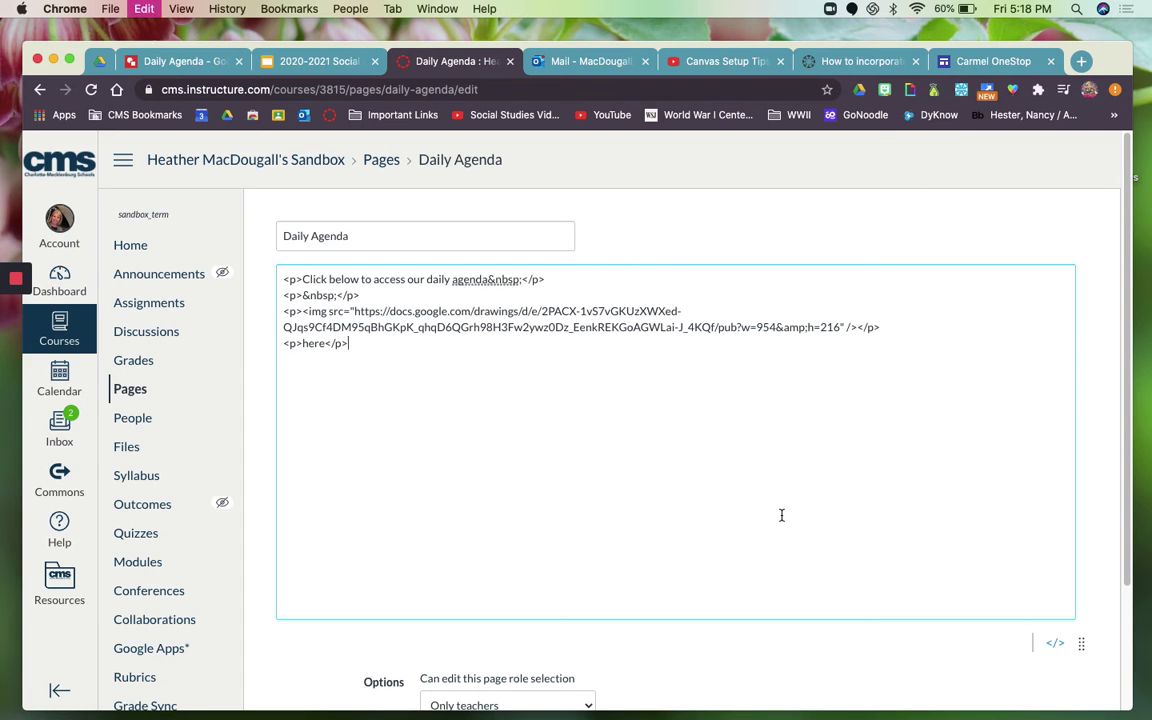
pyautogui.press('super+f')
pyautogui.write('here')
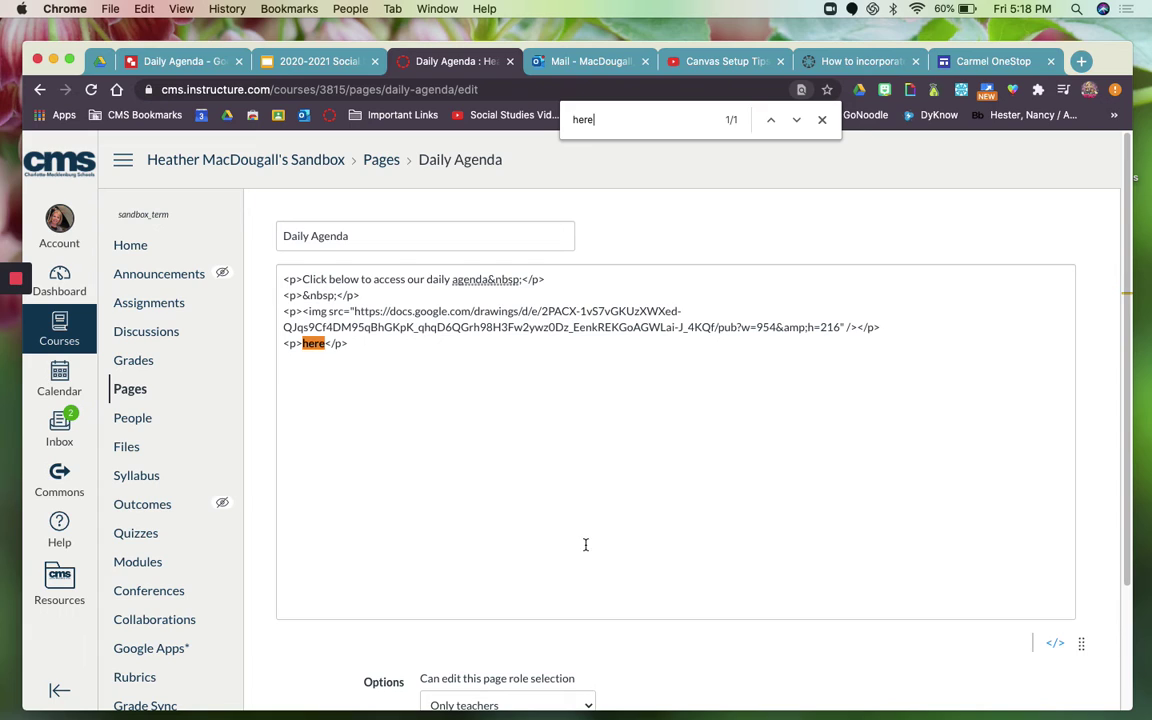
# - Replace the "here" marker in the raw HTML with the copied Google Drawings image embed code and return to the rich text view
pyautogui.click(313, 343)
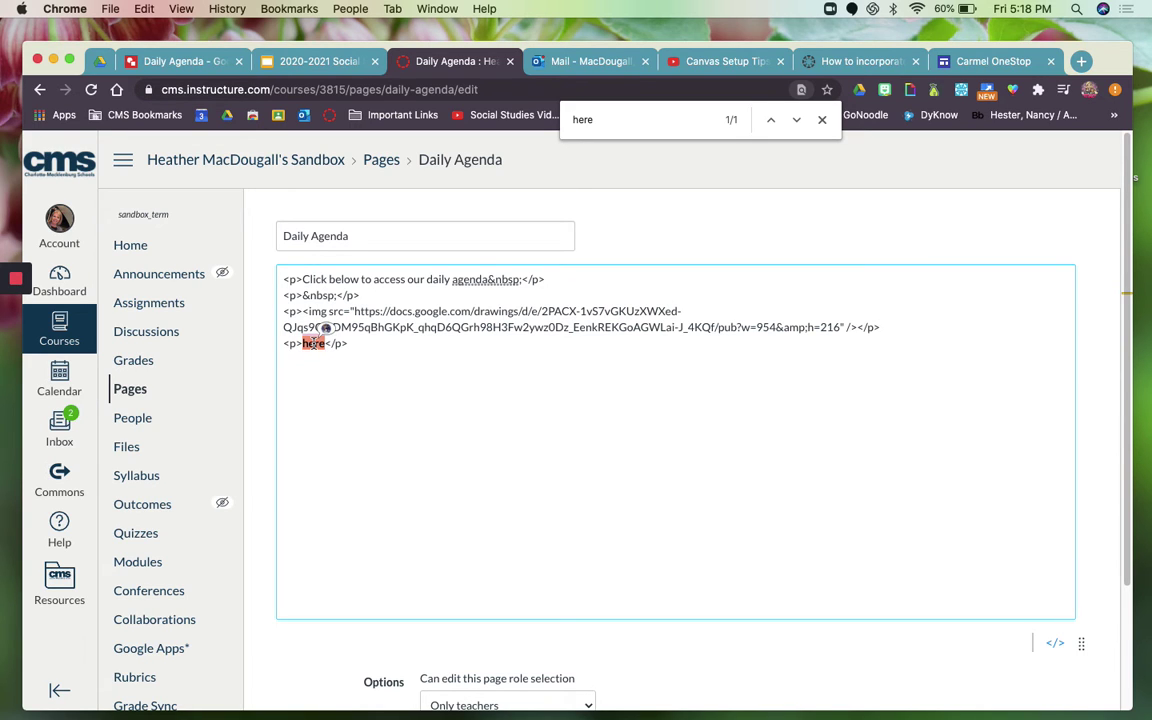
pyautogui.write('<img src="https://docs.google.com/drawings/d/e/2PACX-1vS7vGKUzXWXed-QJqs9Cf4DM95qBhGKpK_qhqD6QGrh98H3Fw2ywz0Dz_EenkREKGoAGWLai-J_4KQf/pub?w=954&amp;h=216">')
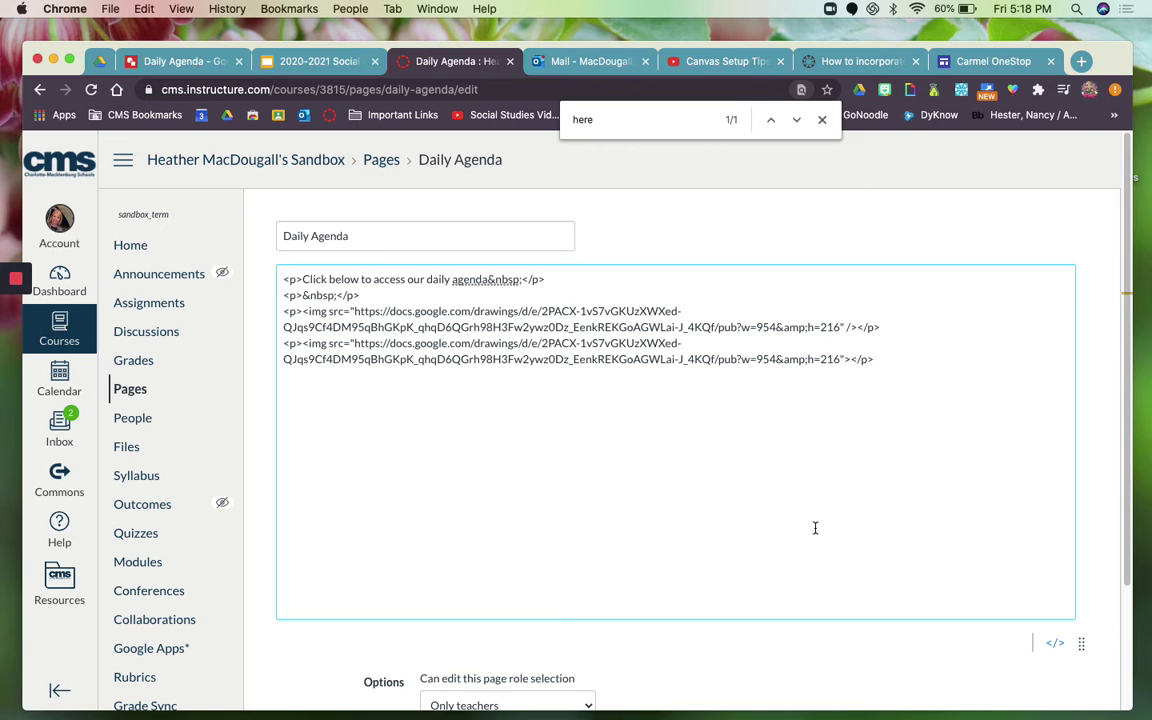
pyautogui.scroll(-2, 1020, 617)
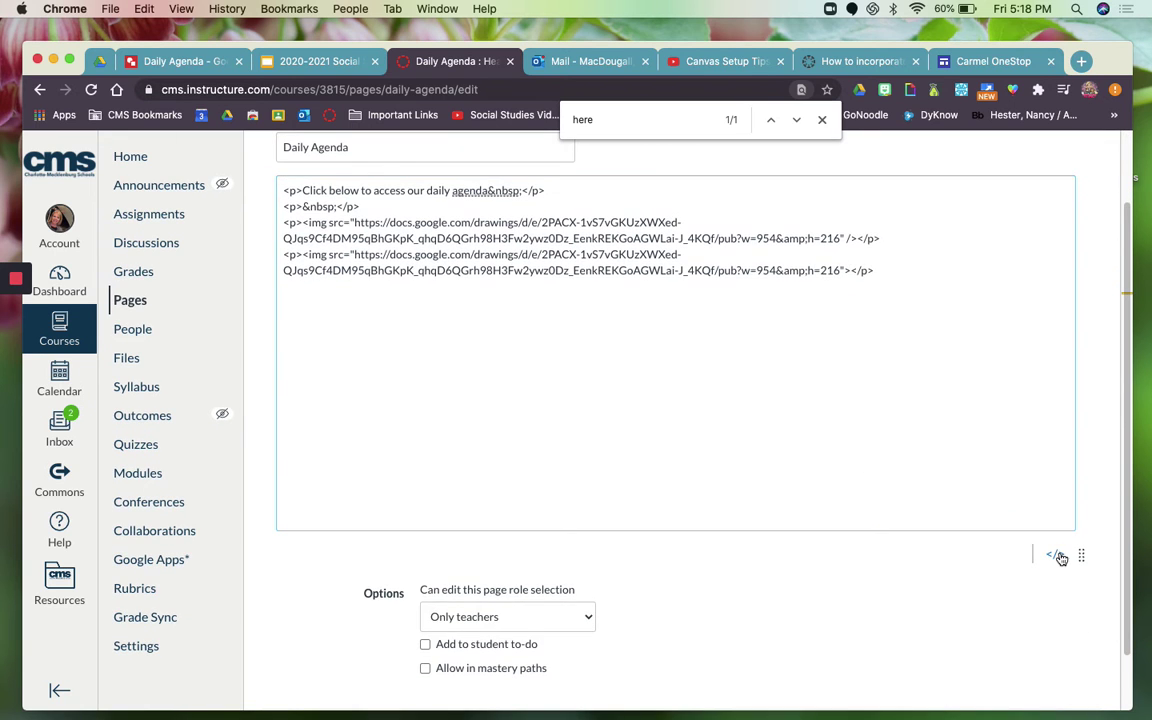
pyautogui.click(1057, 556)
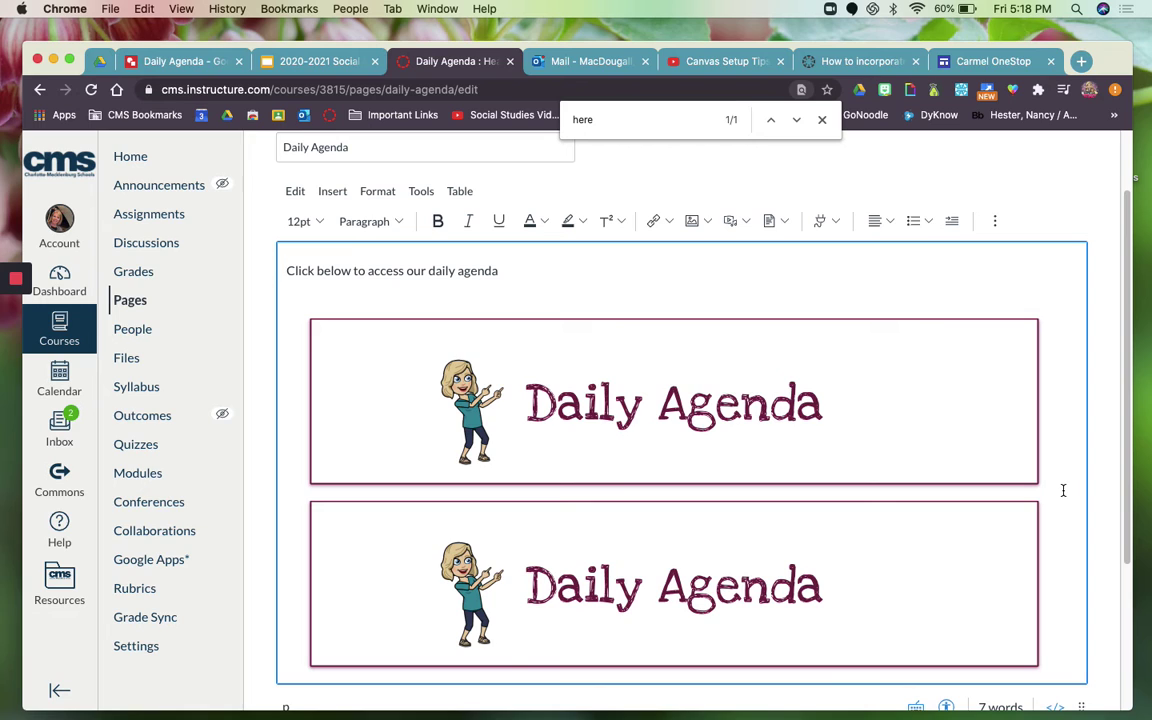
# - Browse the course pages available as link targets, then close the course links list
pyautogui.click(666, 224)
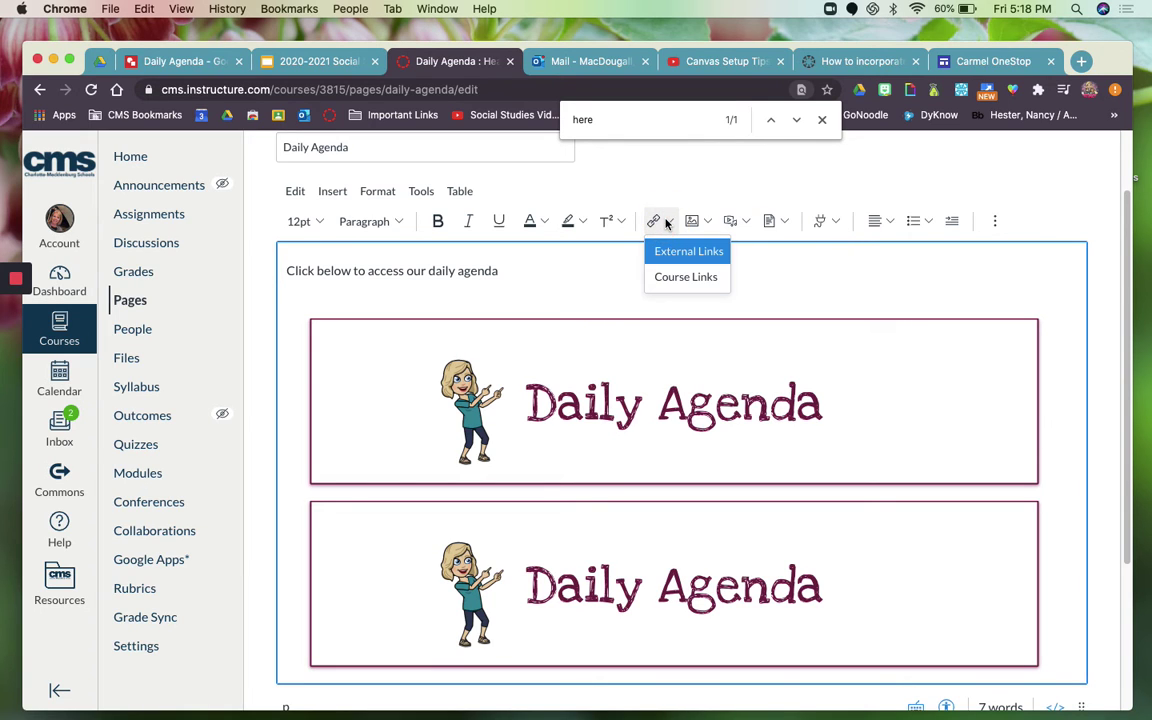
pyautogui.click(683, 280)
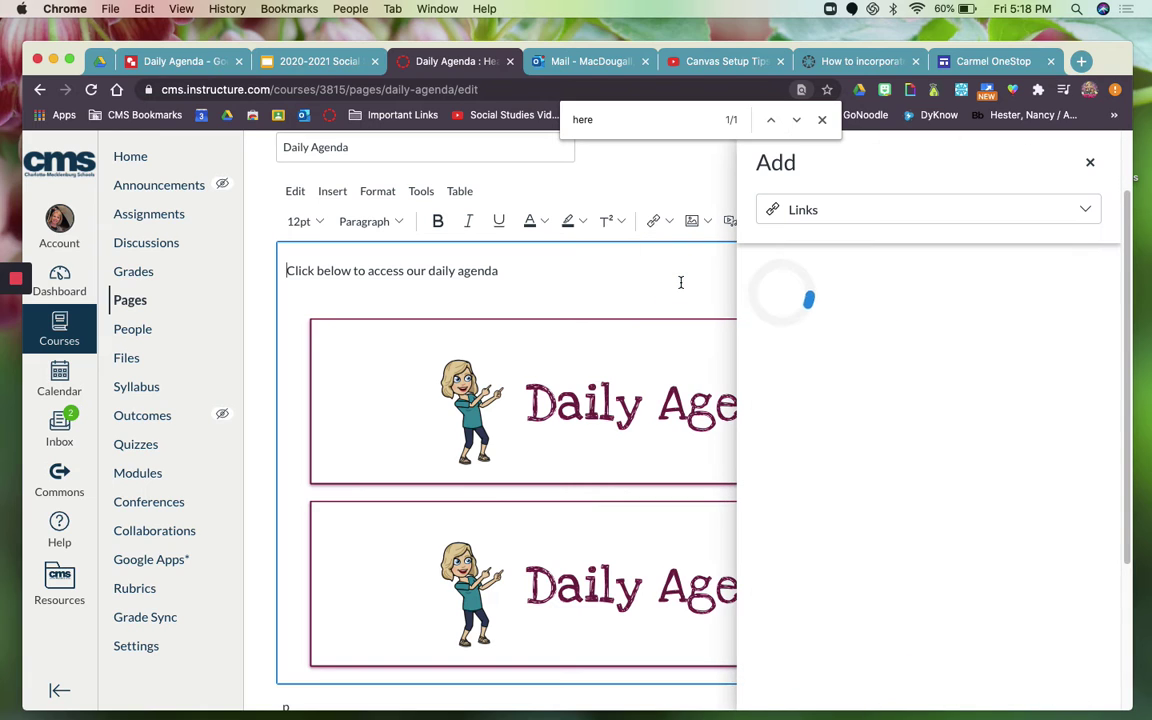
pyautogui.click(756, 274)
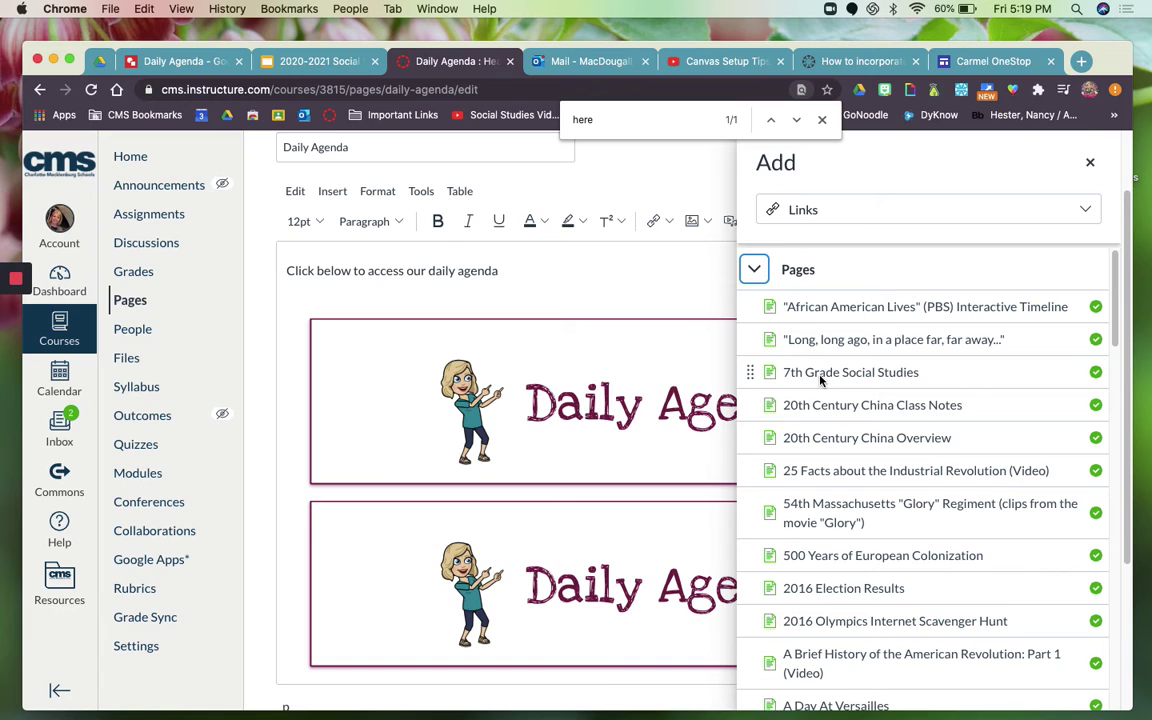
pyautogui.click(756, 270)
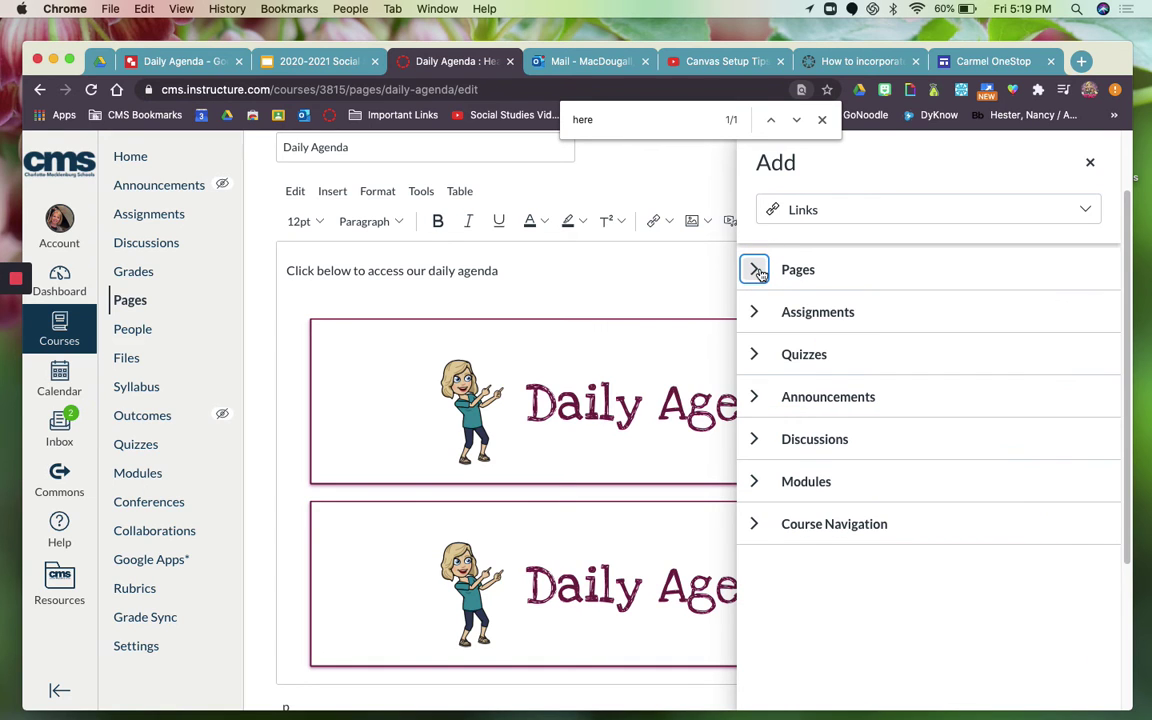
pyautogui.click(1089, 163)
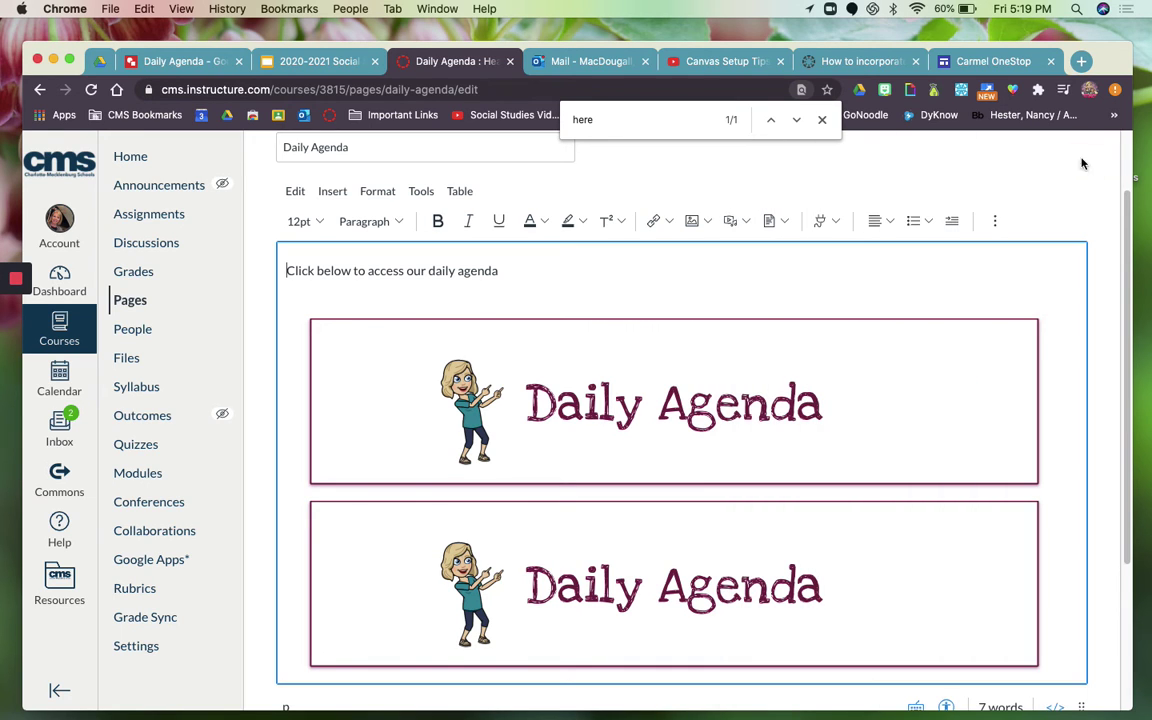
# - Switch to the 2020-2021 Social Studies Newsletter presentation and review its link-sharing settings
pyautogui.click(311, 63)
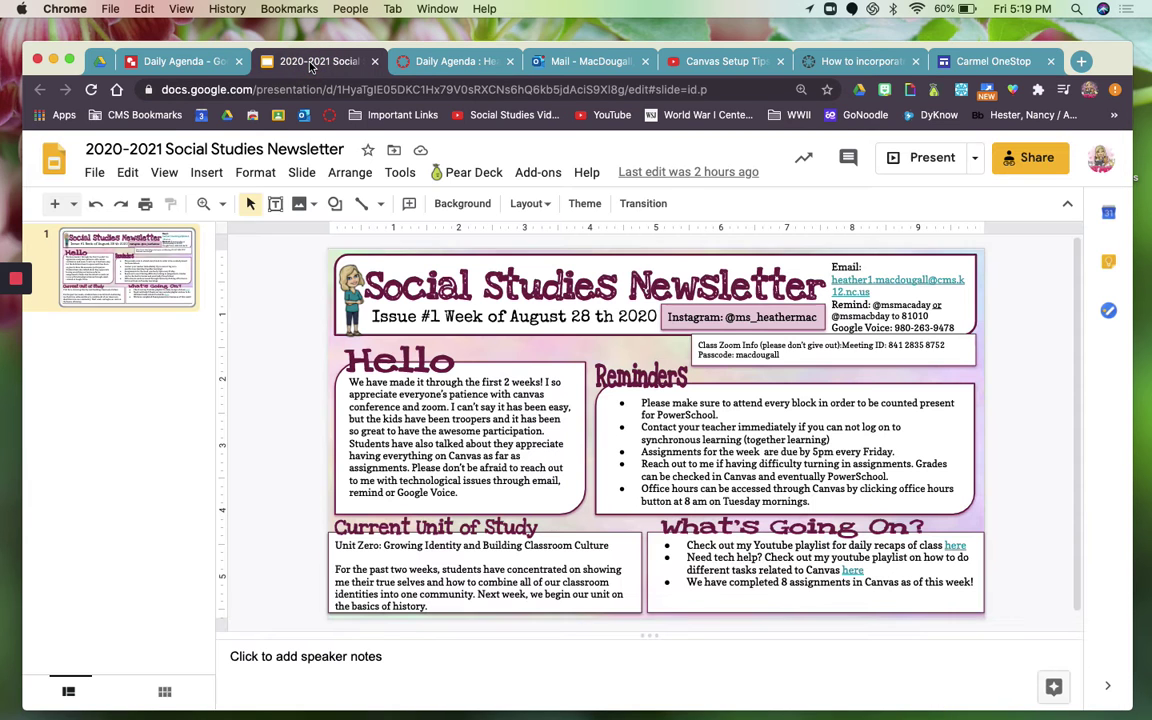
pyautogui.click(1029, 168)
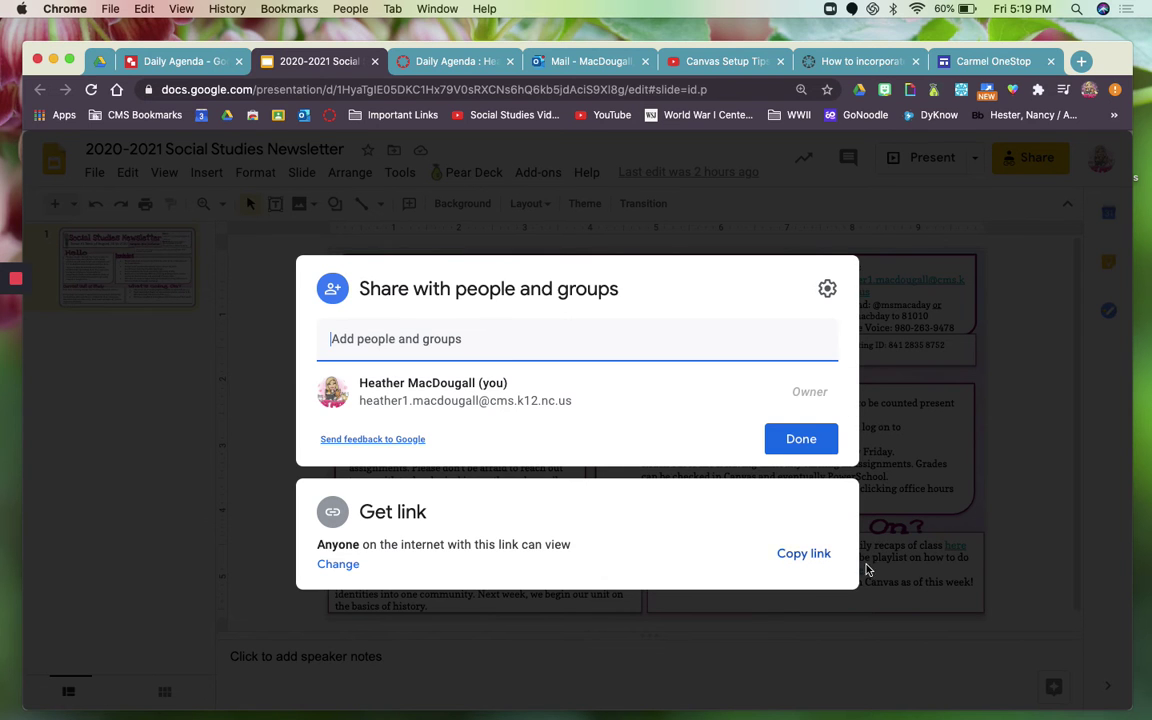
pyautogui.click(103, 405)
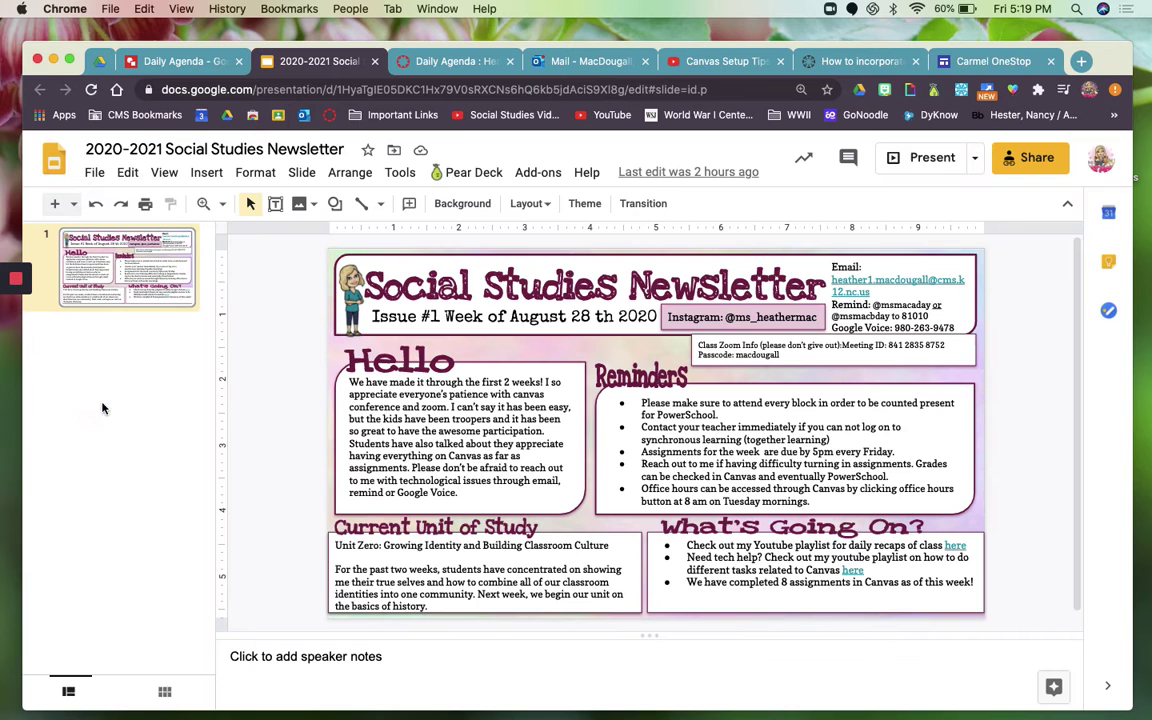
# - Publish the newsletter to the web as a link with slides auto-advancing every 5 seconds, and copy the published link
pyautogui.click(95, 175)
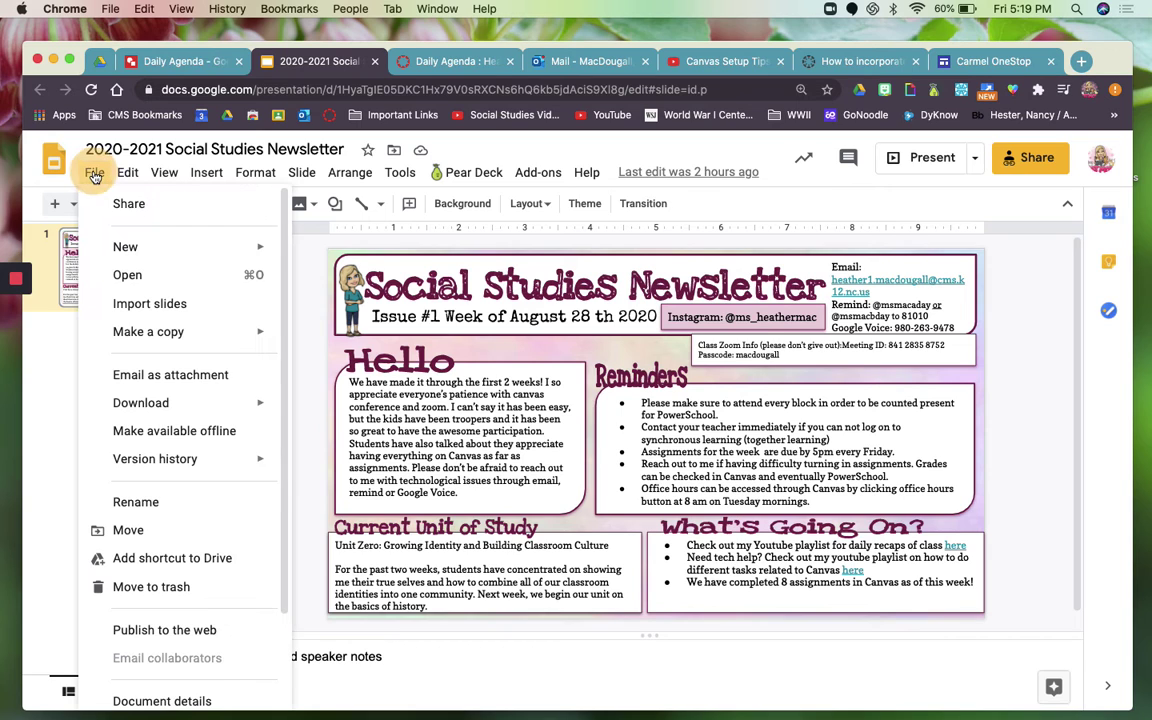
pyautogui.click(172, 630)
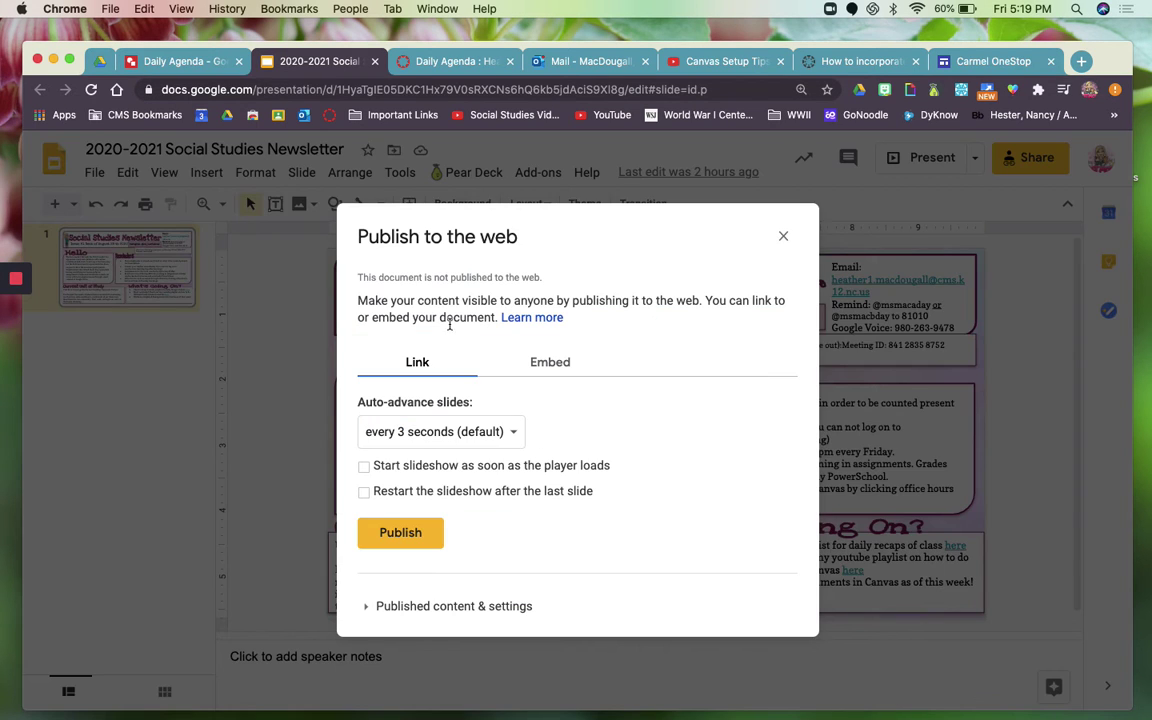
pyautogui.click(444, 430)
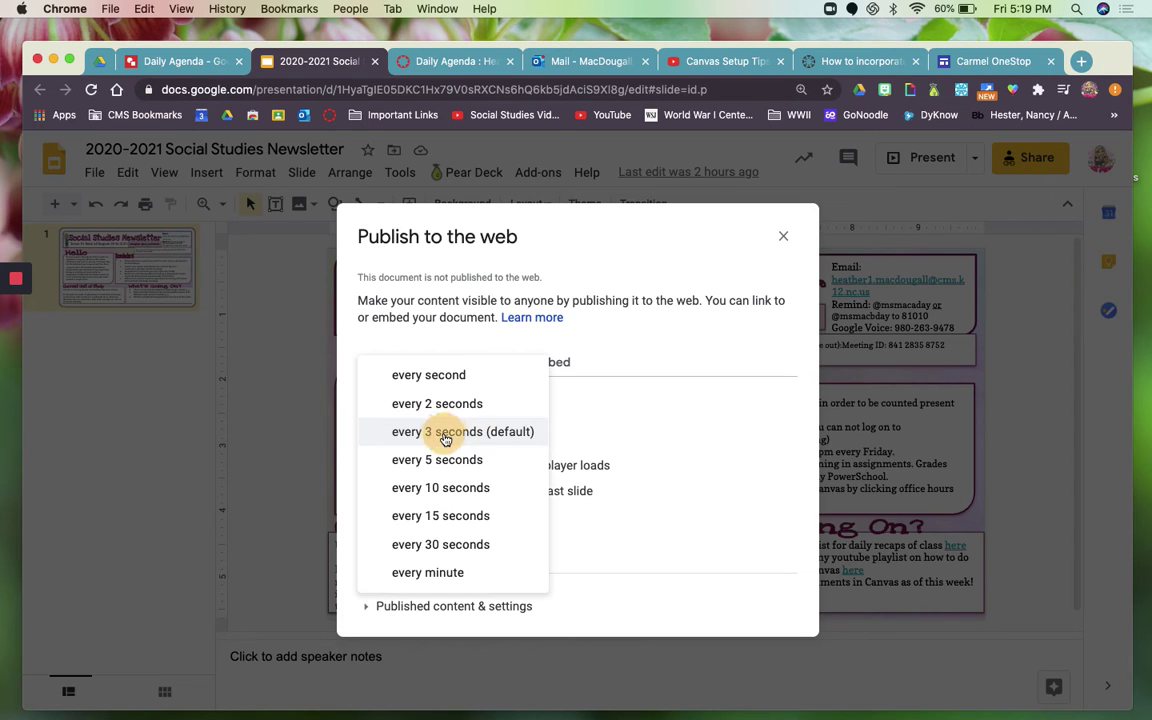
pyautogui.click(450, 464)
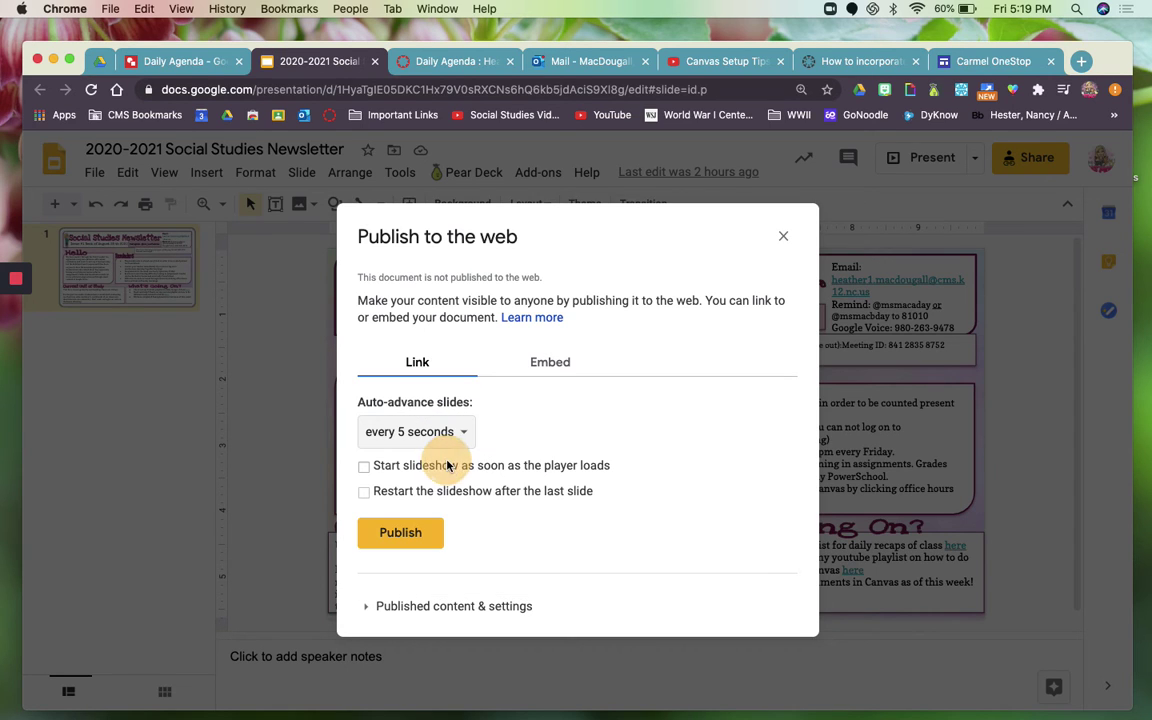
pyautogui.click(413, 536)
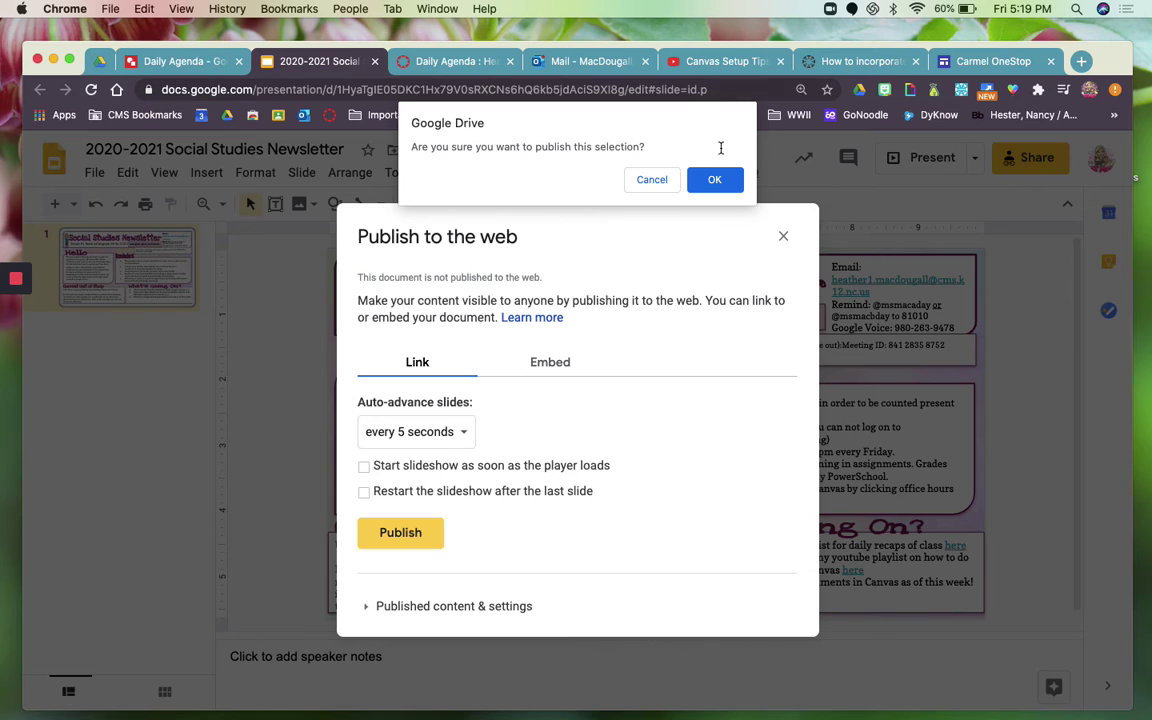
pyautogui.click(716, 180)
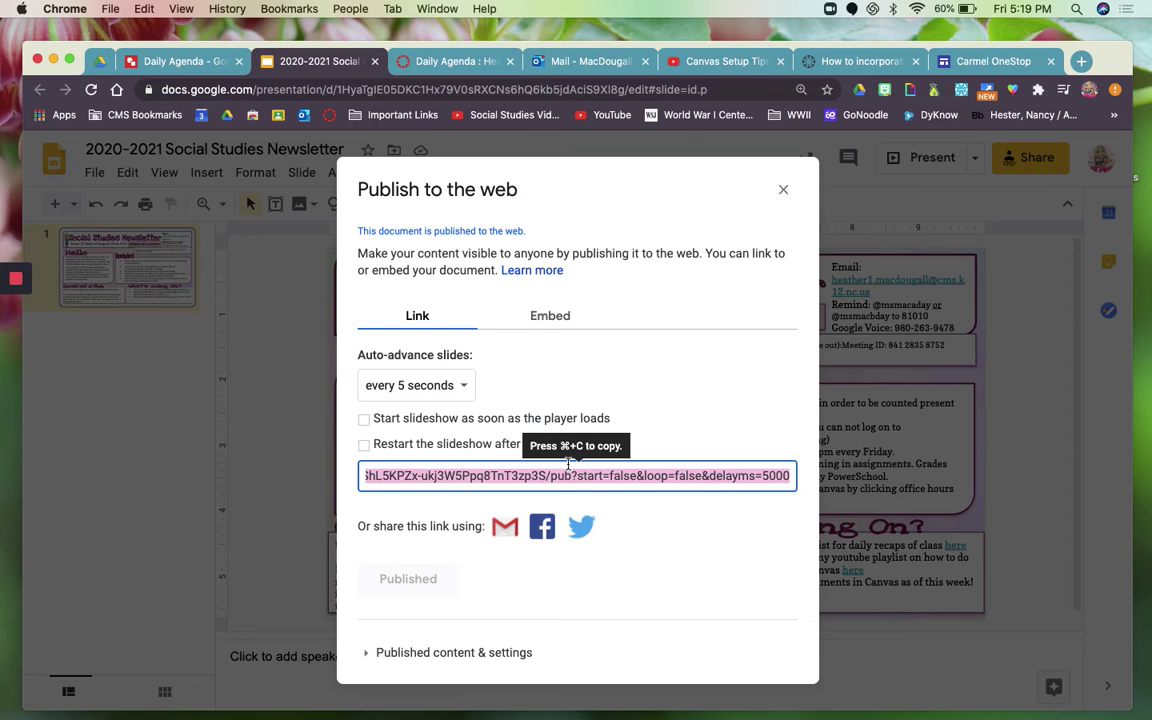
pyautogui.press('super+c')
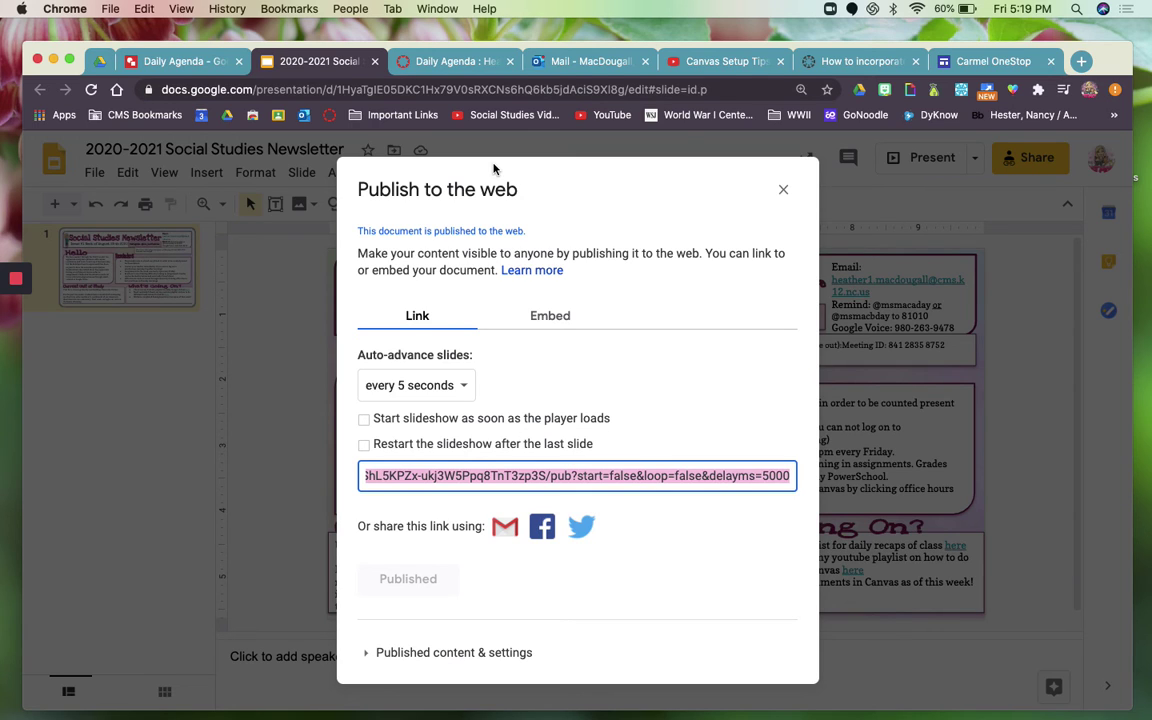
# - On the Canvas page, link the upper Daily Agenda image to the copied newsletter URL as an external link and save the page
pyautogui.click(418, 66)
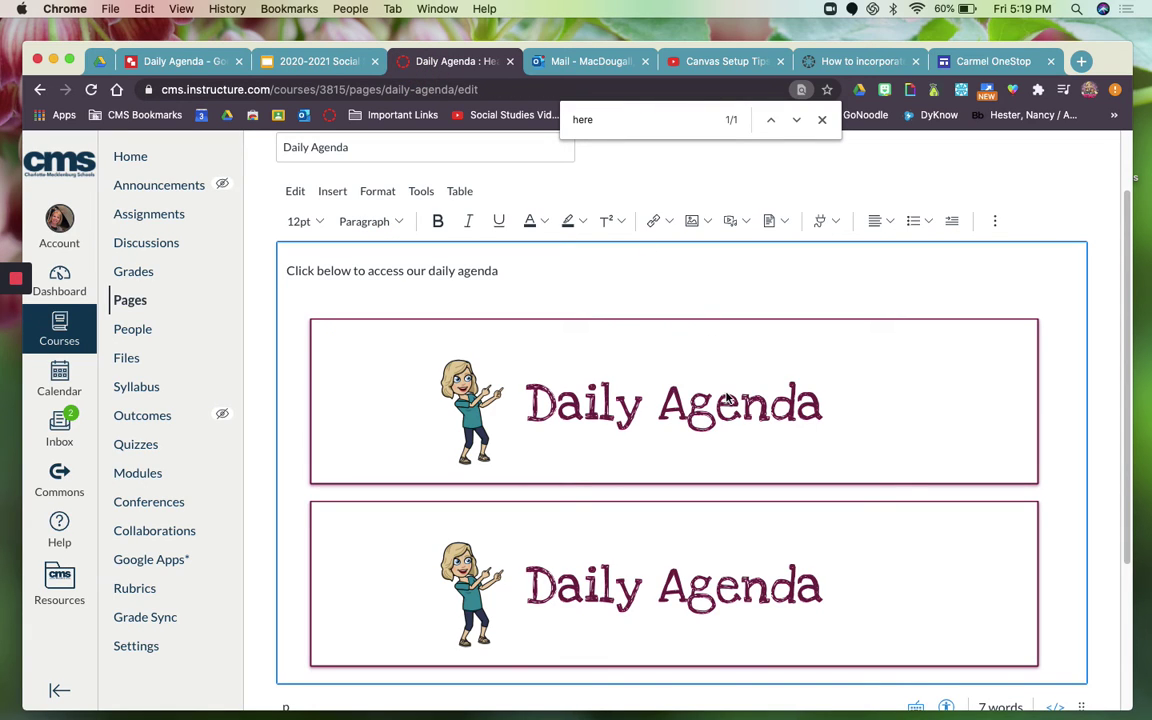
pyautogui.click(728, 399)
pyautogui.click(859, 382)
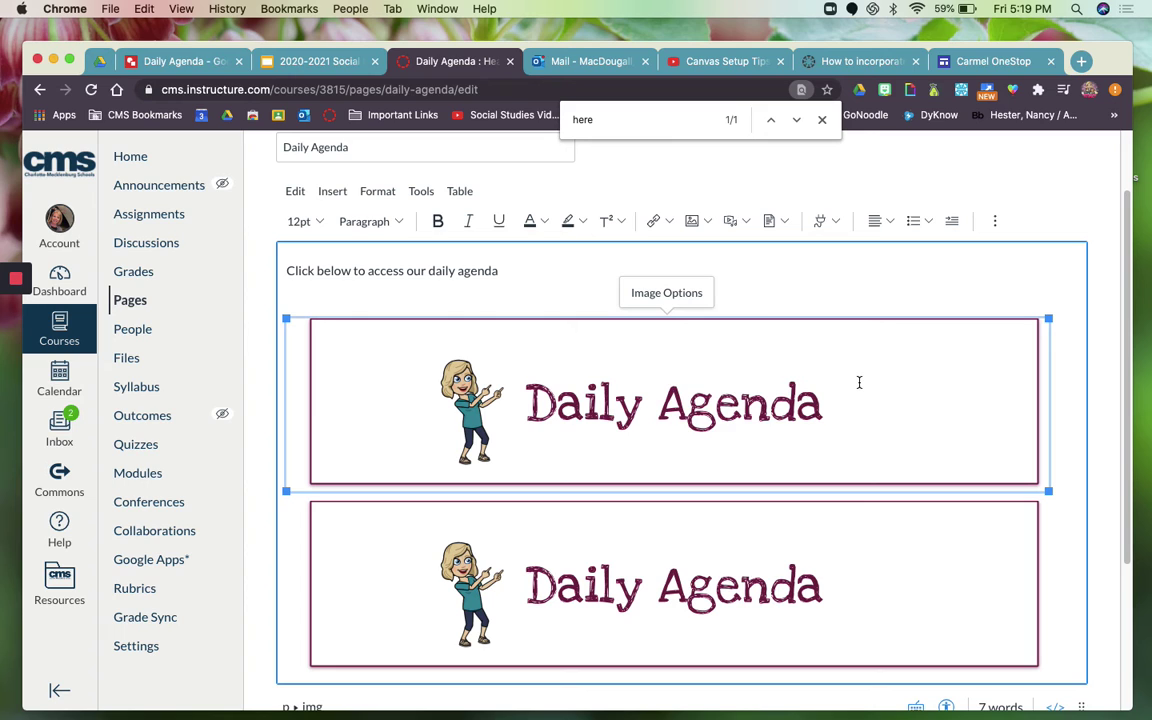
pyautogui.click(670, 224)
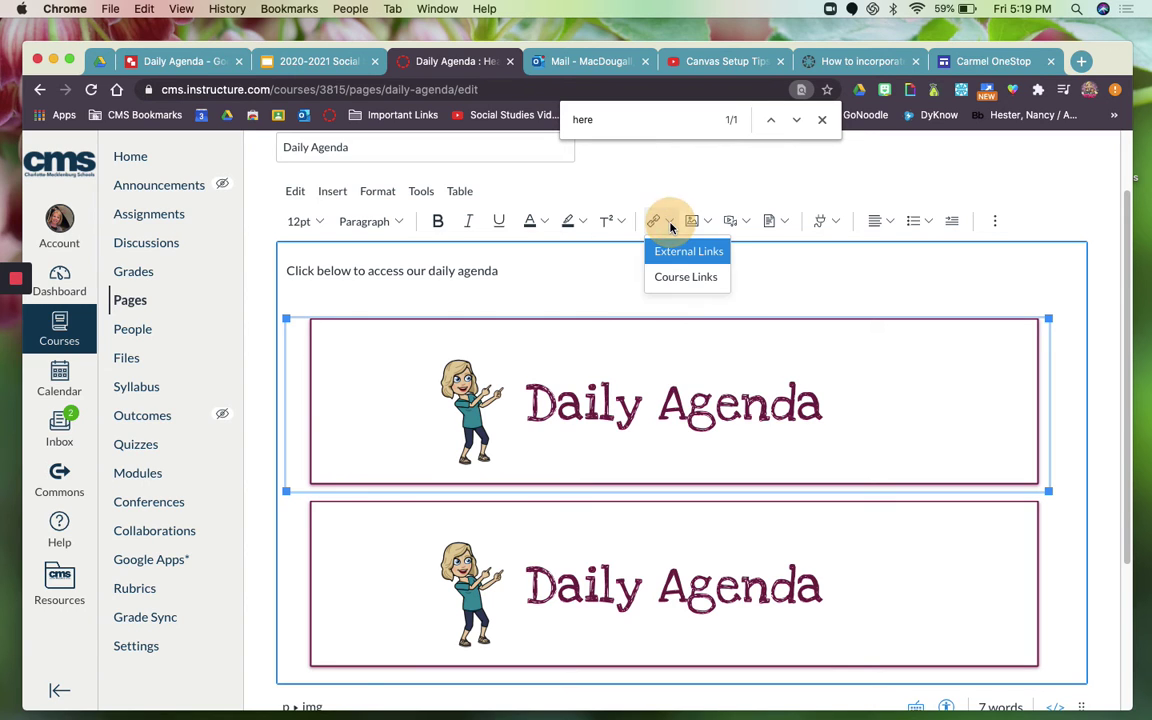
pyautogui.click(677, 256)
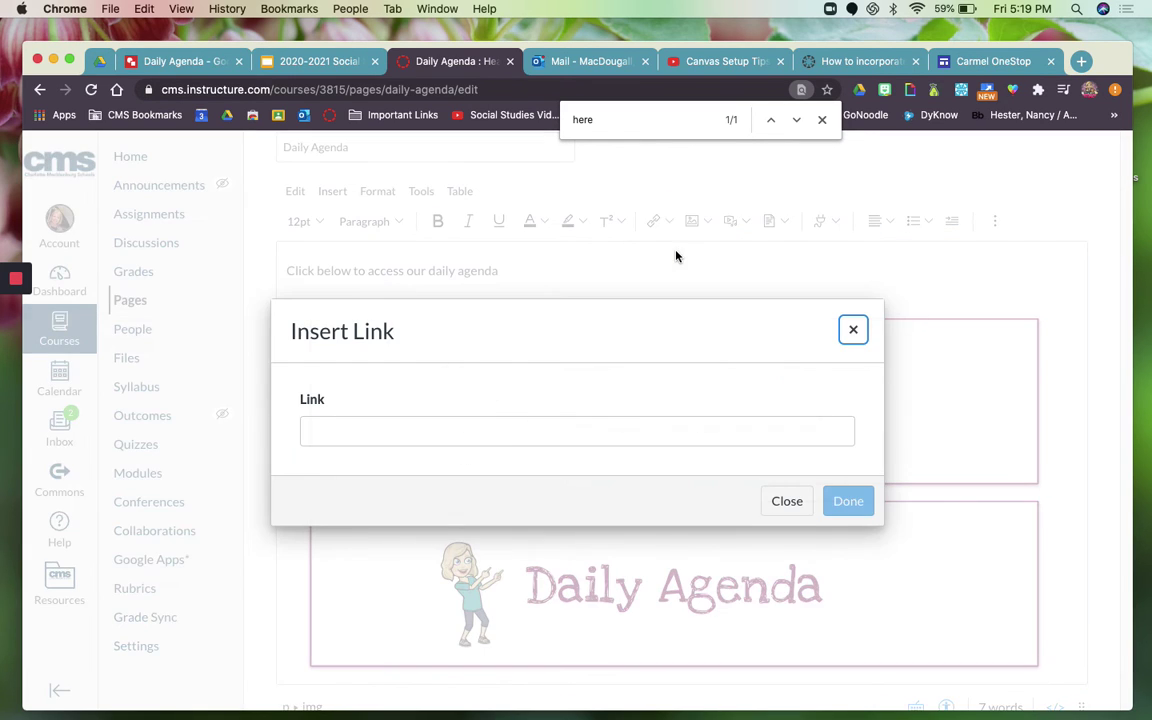
pyautogui.click(562, 430)
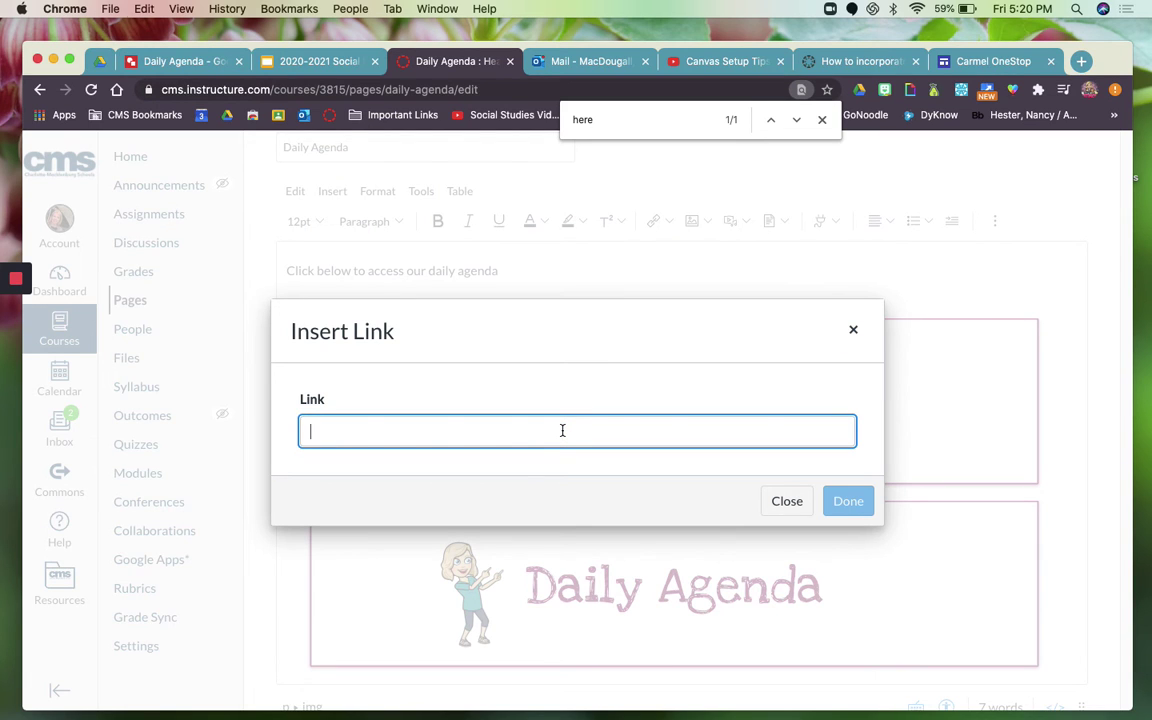
pyautogui.press('super+v')
pyautogui.click(846, 502)
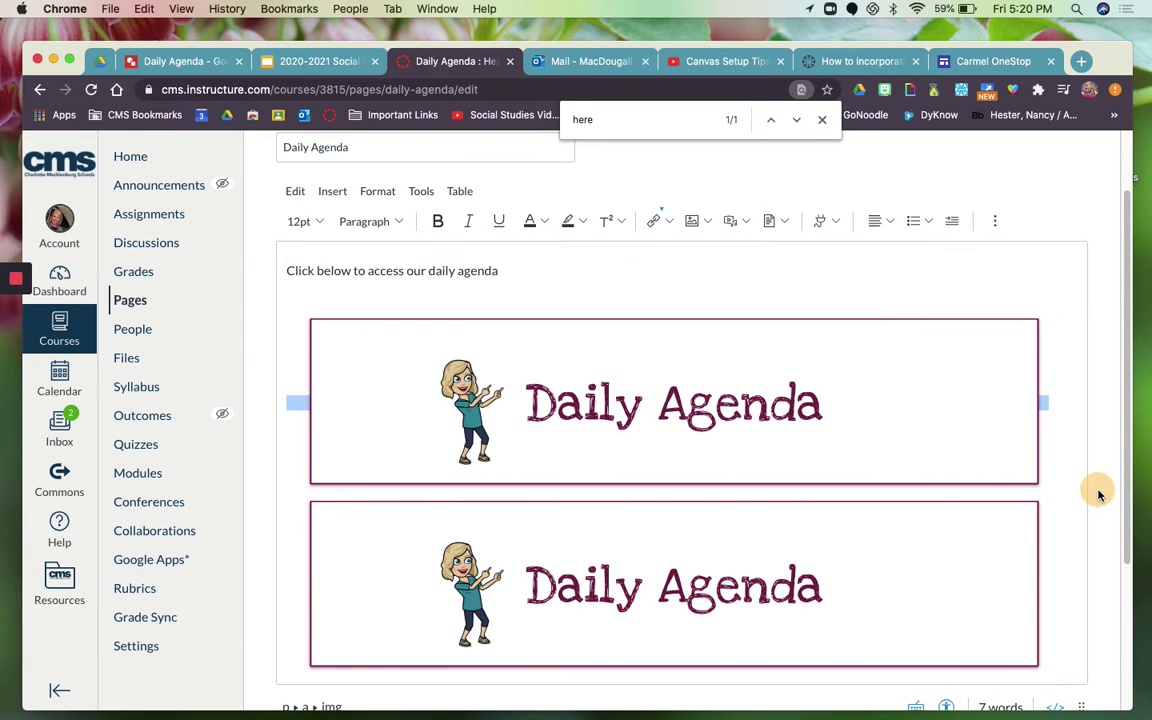
pyautogui.scroll(-3, 1092, 500)
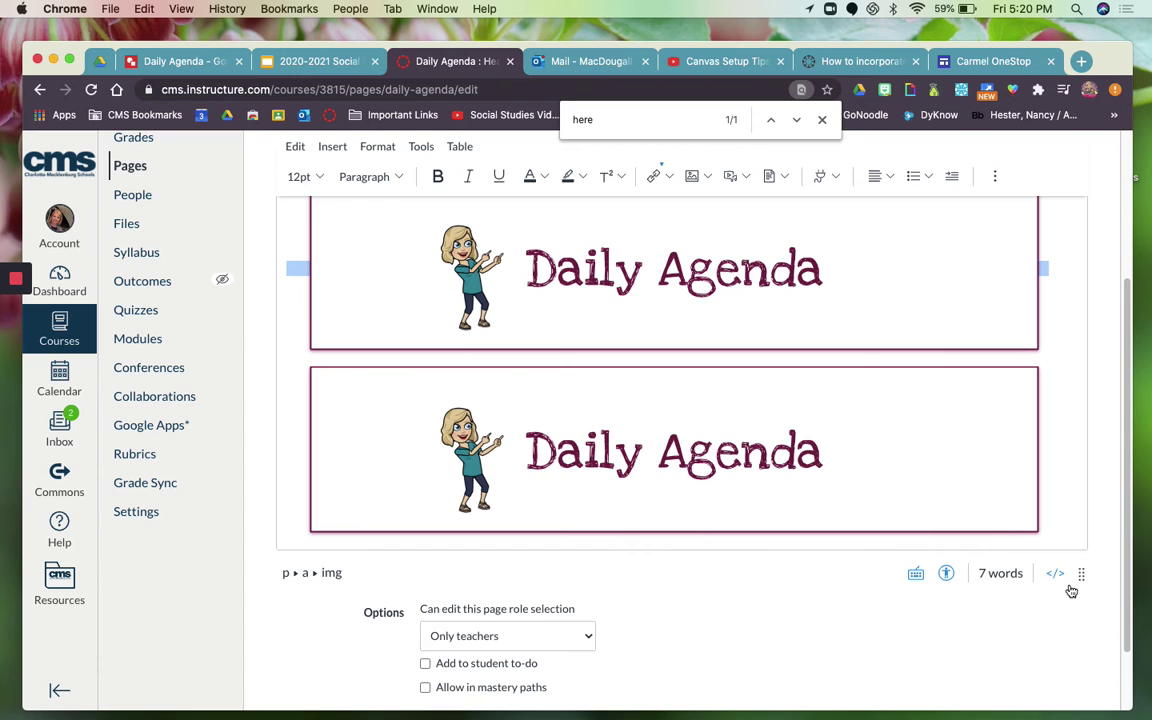
pyautogui.scroll(-2, 1057, 578)
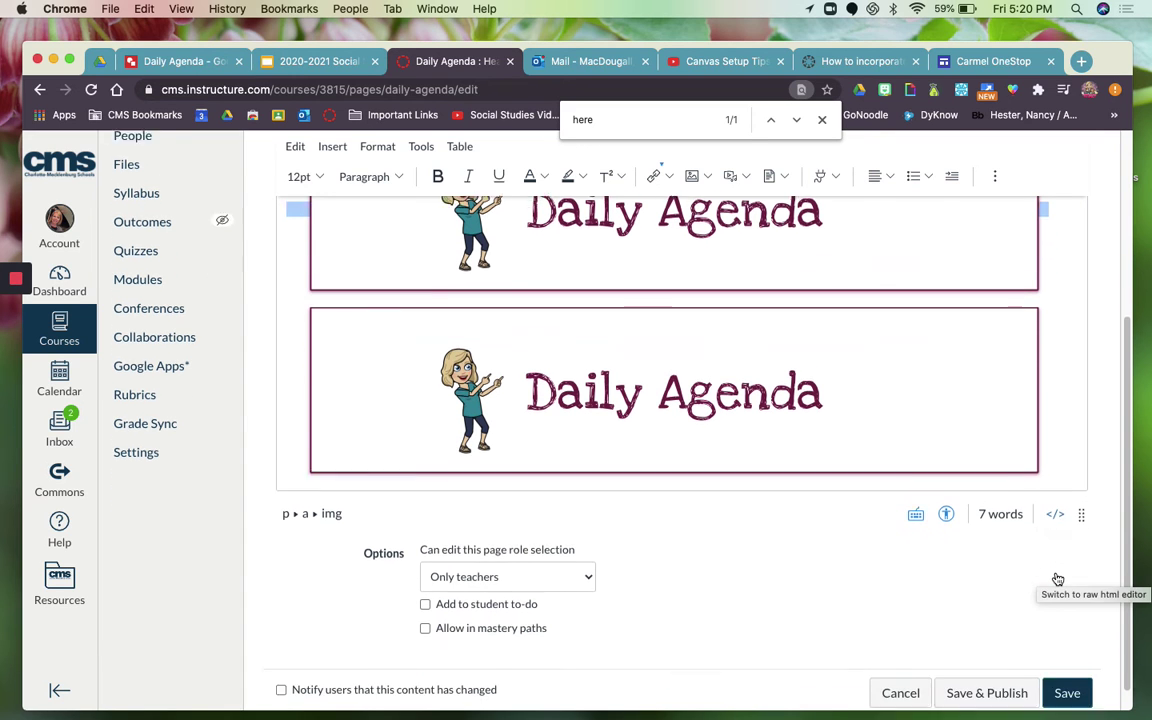
pyautogui.click(1068, 667)
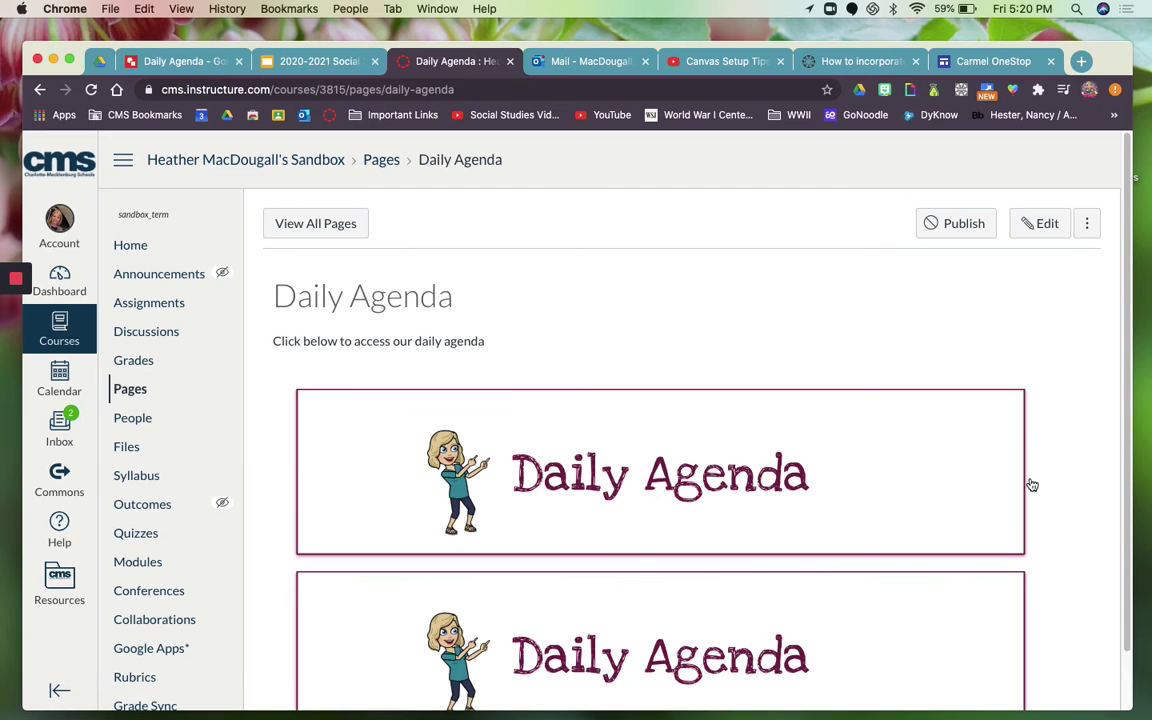
# - Test the upper Daily Agenda button by opening its link, then return to the Canvas page and review both buttons
pyautogui.click(790, 470)
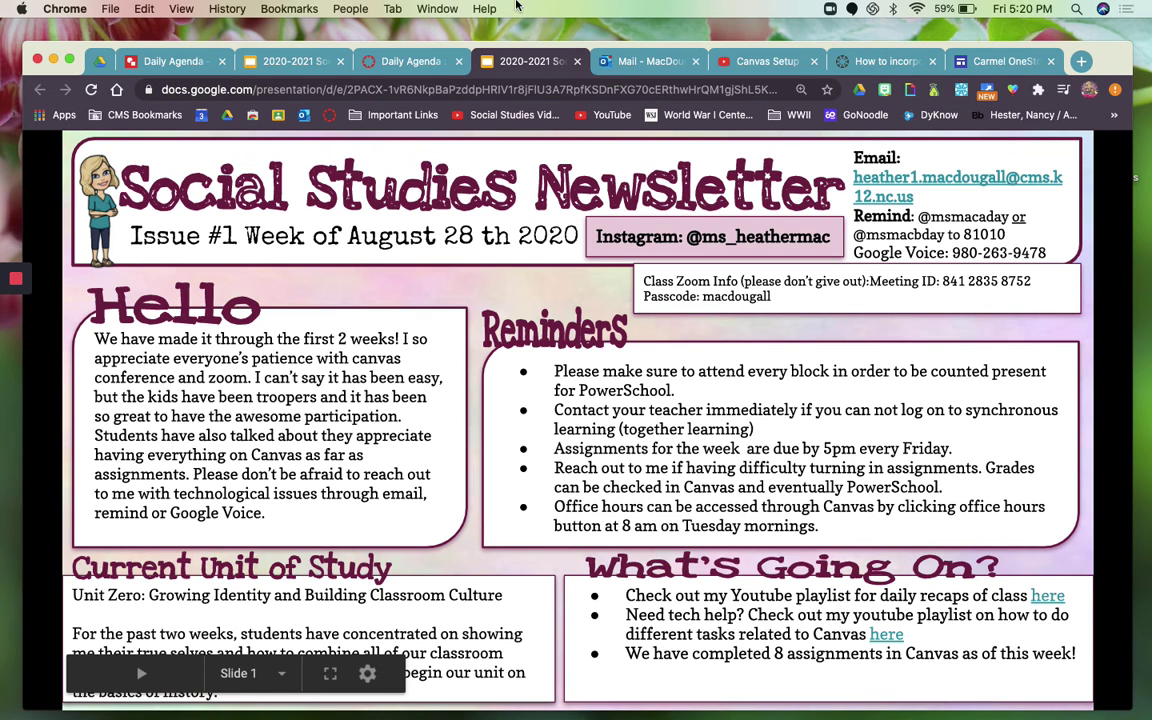
pyautogui.click(412, 60)
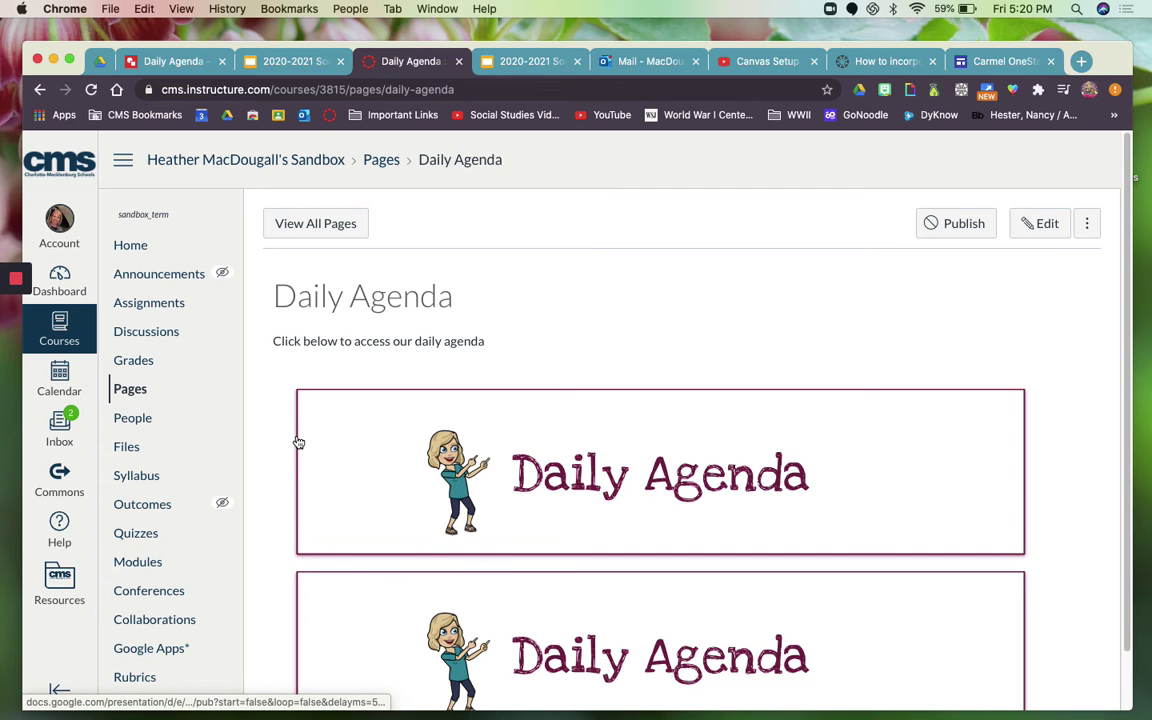
pyautogui.scroll(-2, 918, 321)
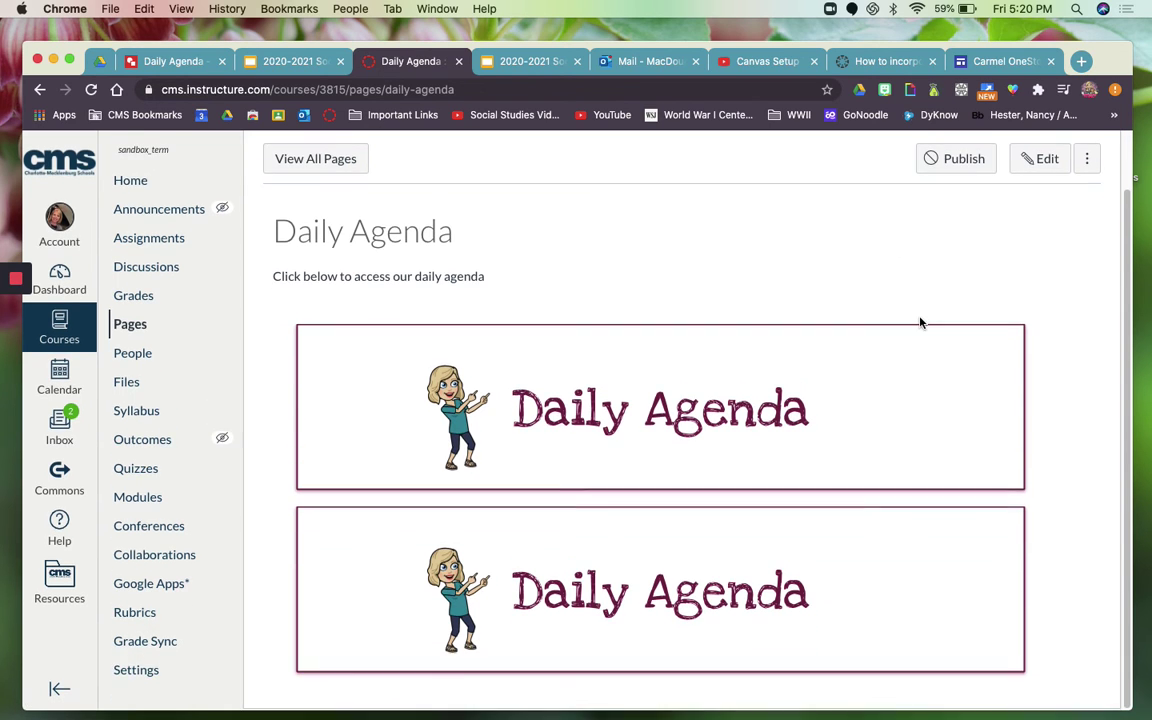
# - Edit the Daily Agenda page without loading the auto-saved content, and insert a table of three columns and one row below the two buttons
pyautogui.click(1040, 160)
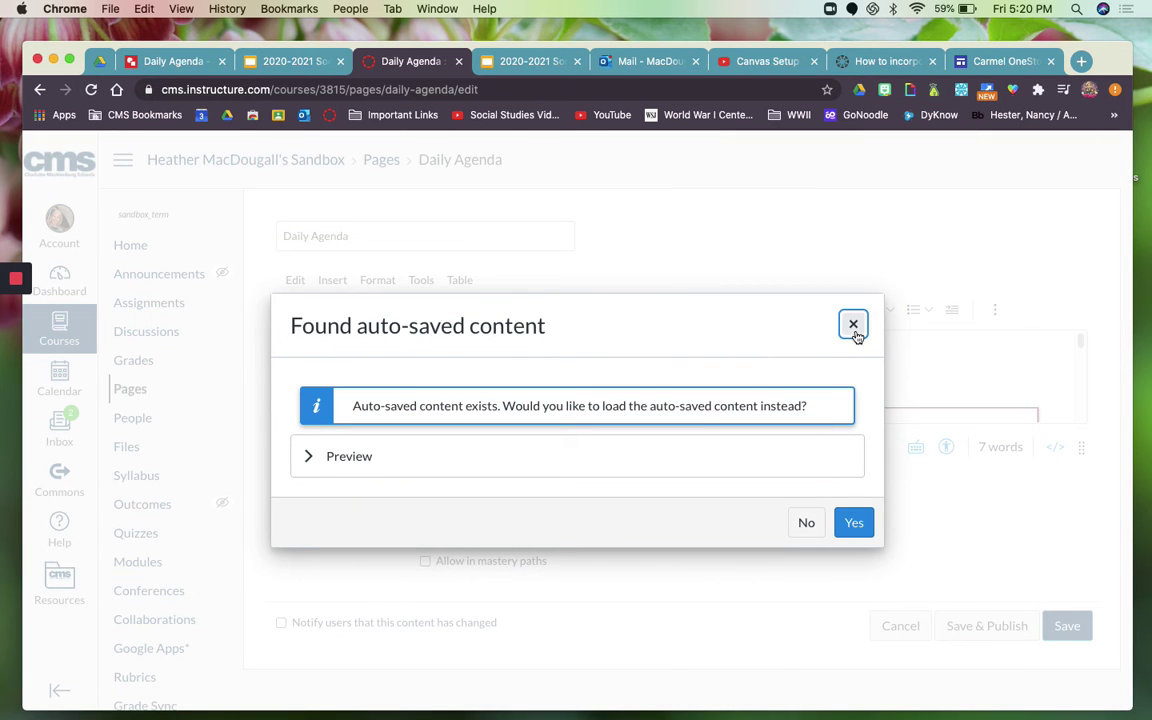
pyautogui.click(854, 326)
pyautogui.scroll(-5, 1039, 378)
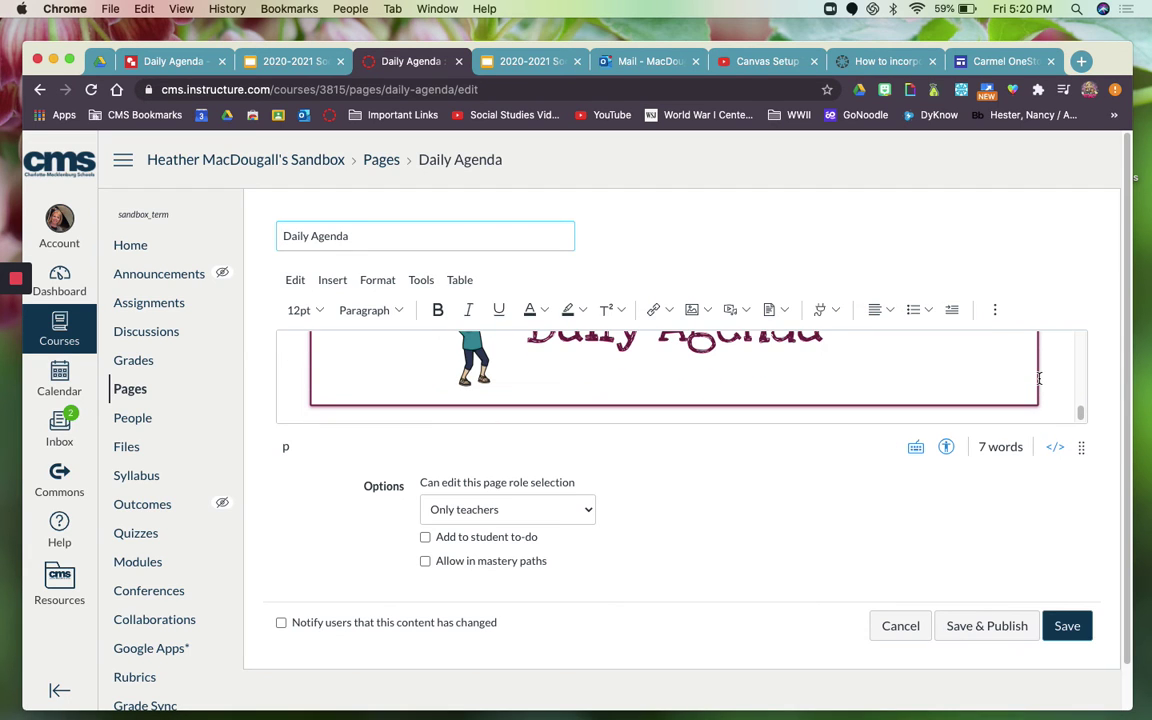
pyautogui.click(1052, 383)
pyautogui.press('cmd+v')
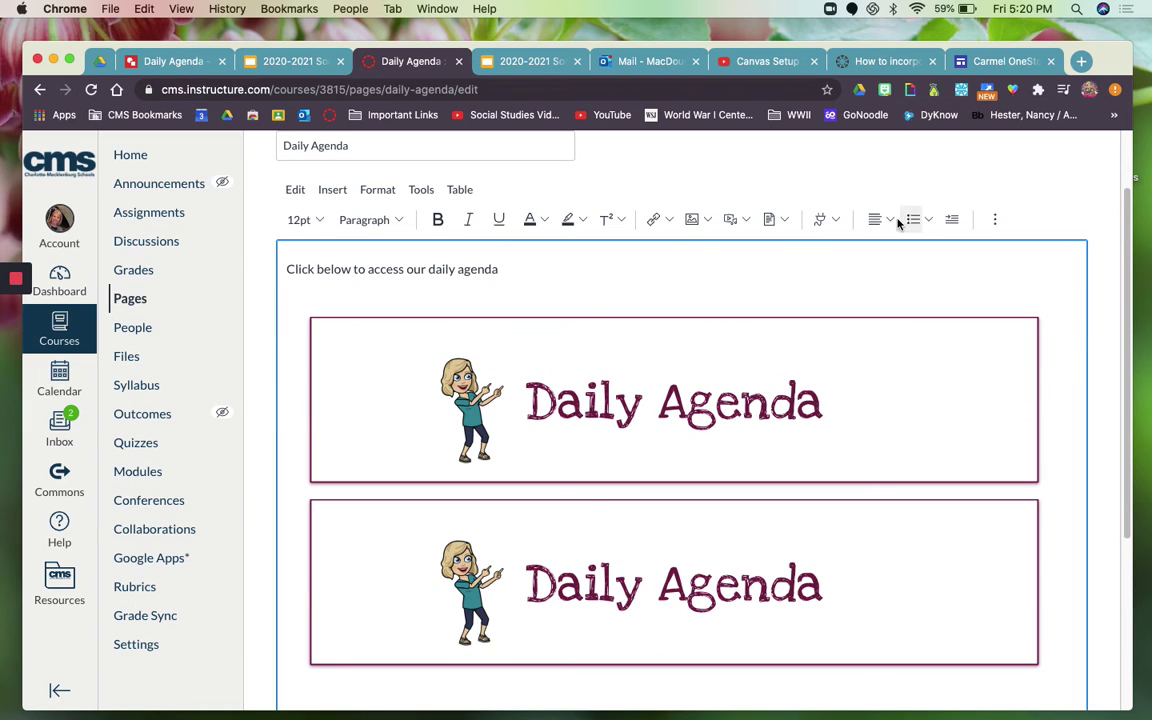
pyautogui.click(995, 220)
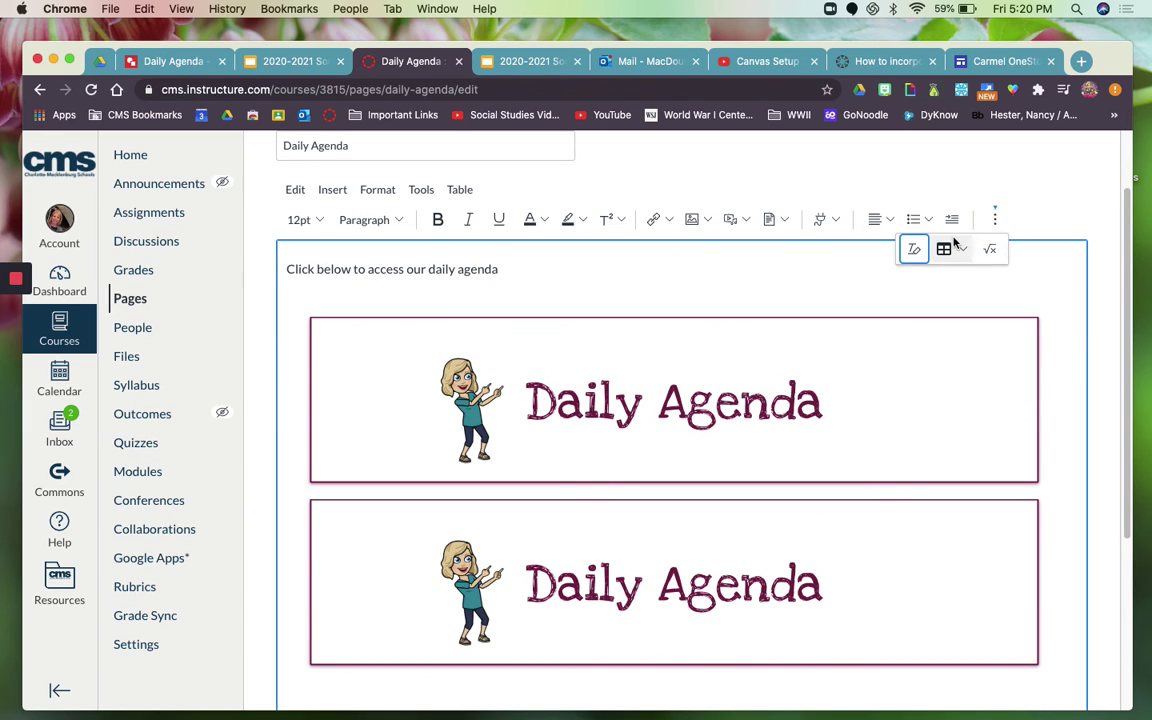
pyautogui.click(964, 249)
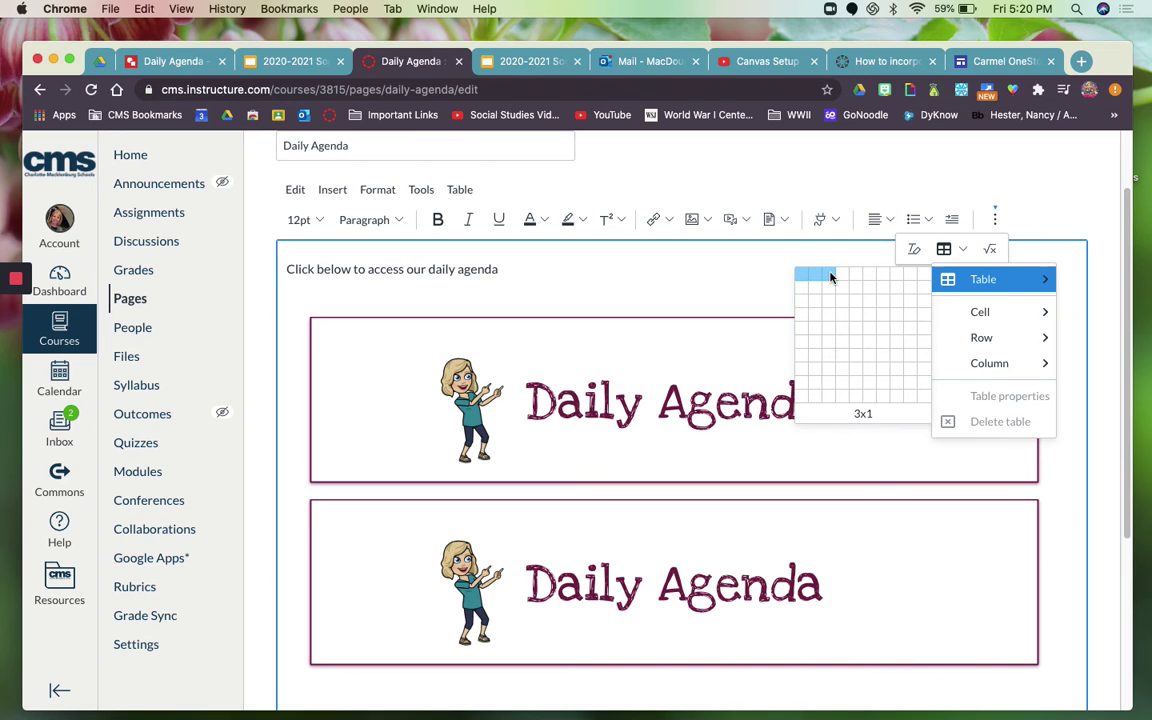
pyautogui.click(830, 278)
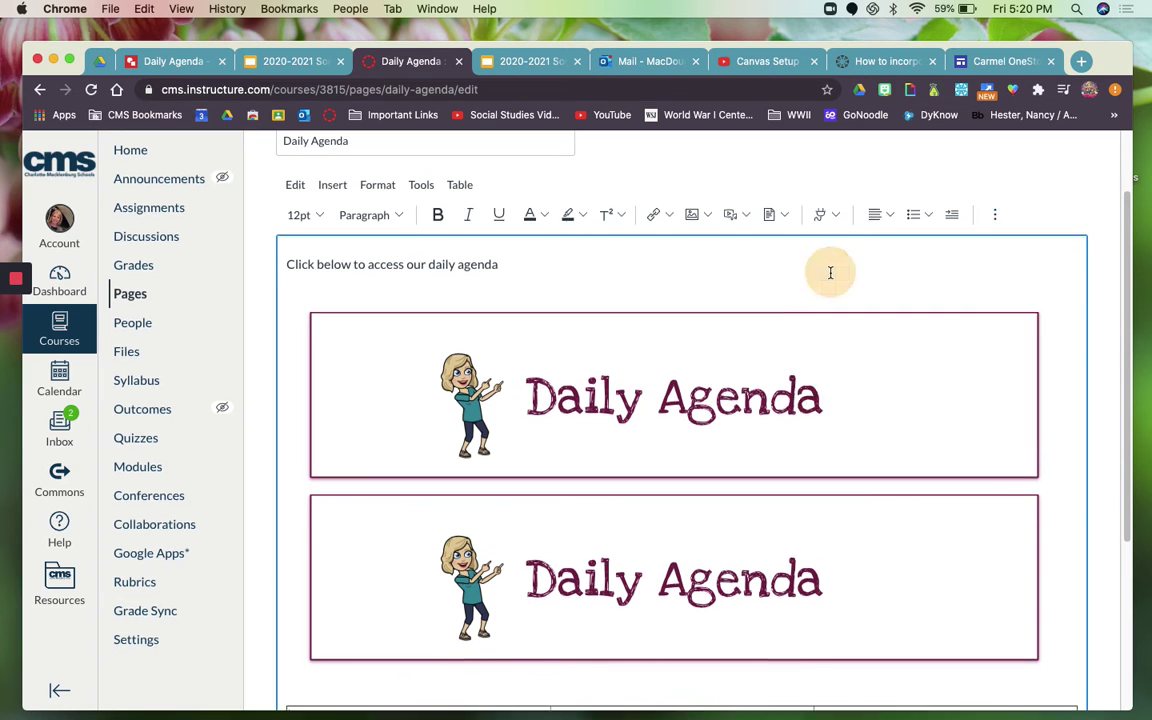
pyautogui.scroll(-4, 715, 424)
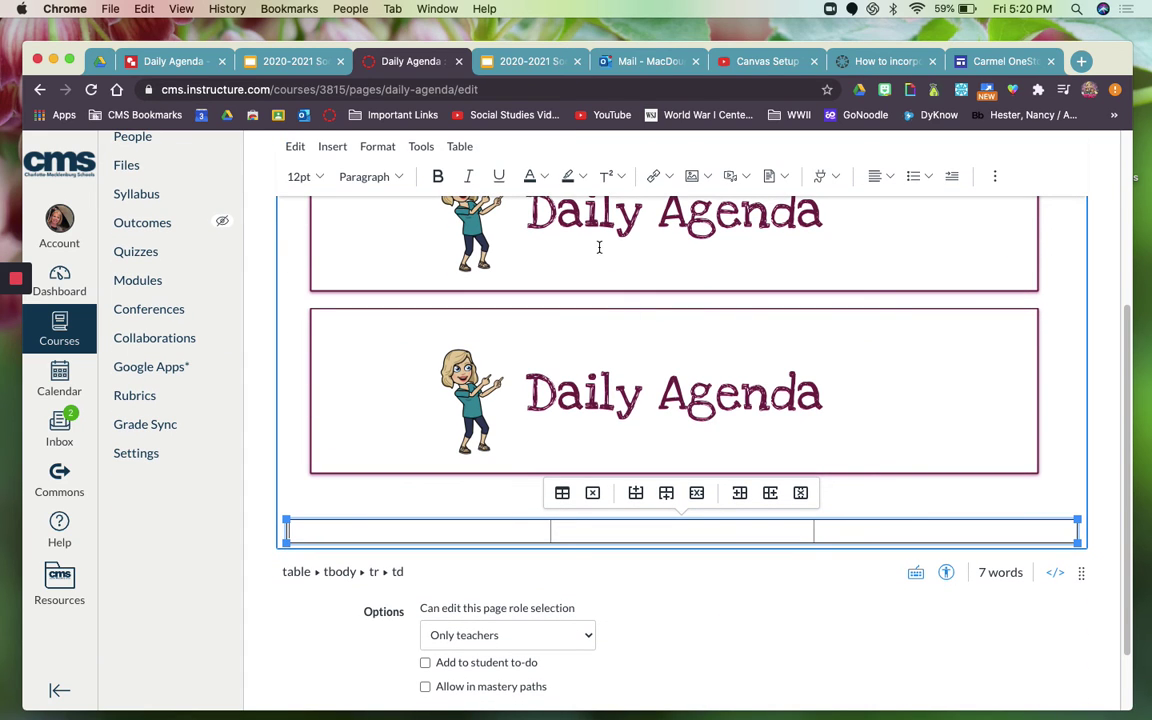
# - Switch to the Daily Agenda drawing, set its web-publishing embed size to Small (477x108), and copy the embed code
pyautogui.click(183, 64)
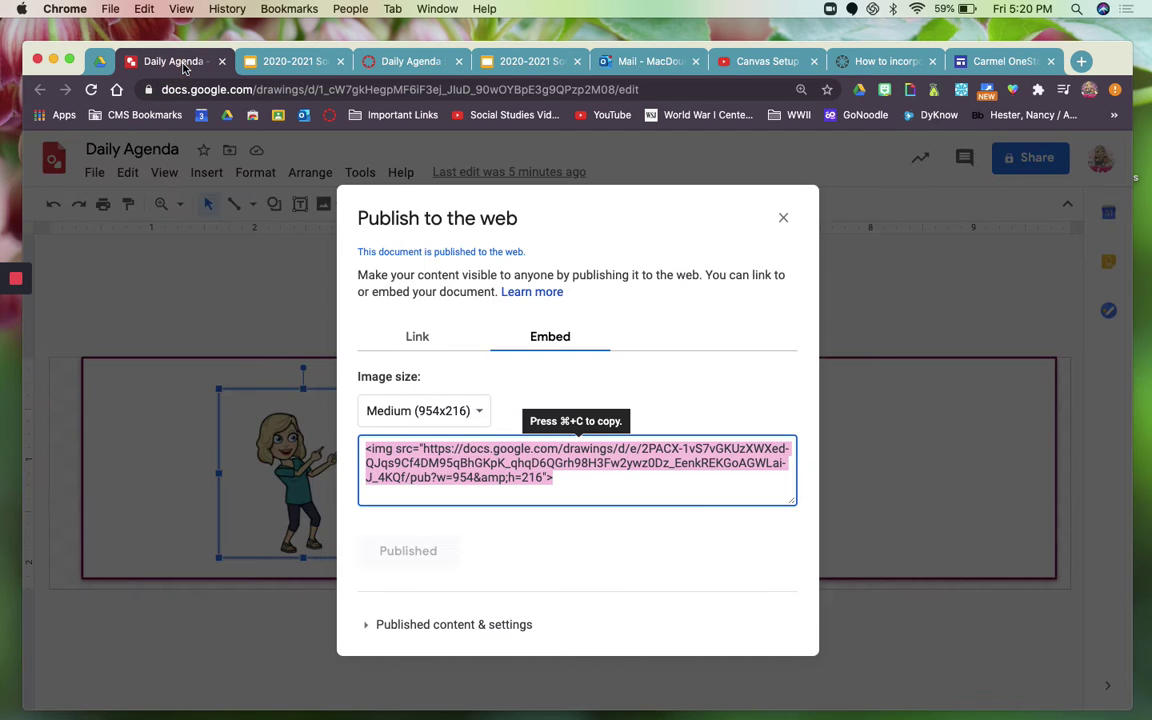
pyautogui.click(783, 217)
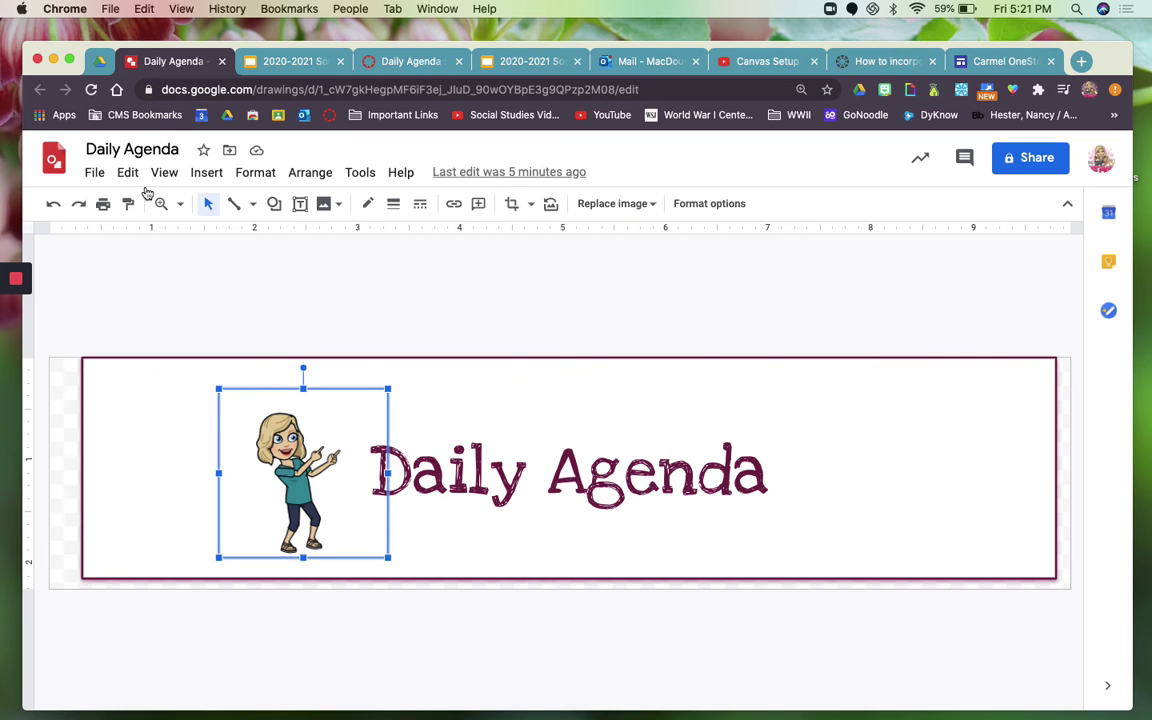
pyautogui.click(94, 172)
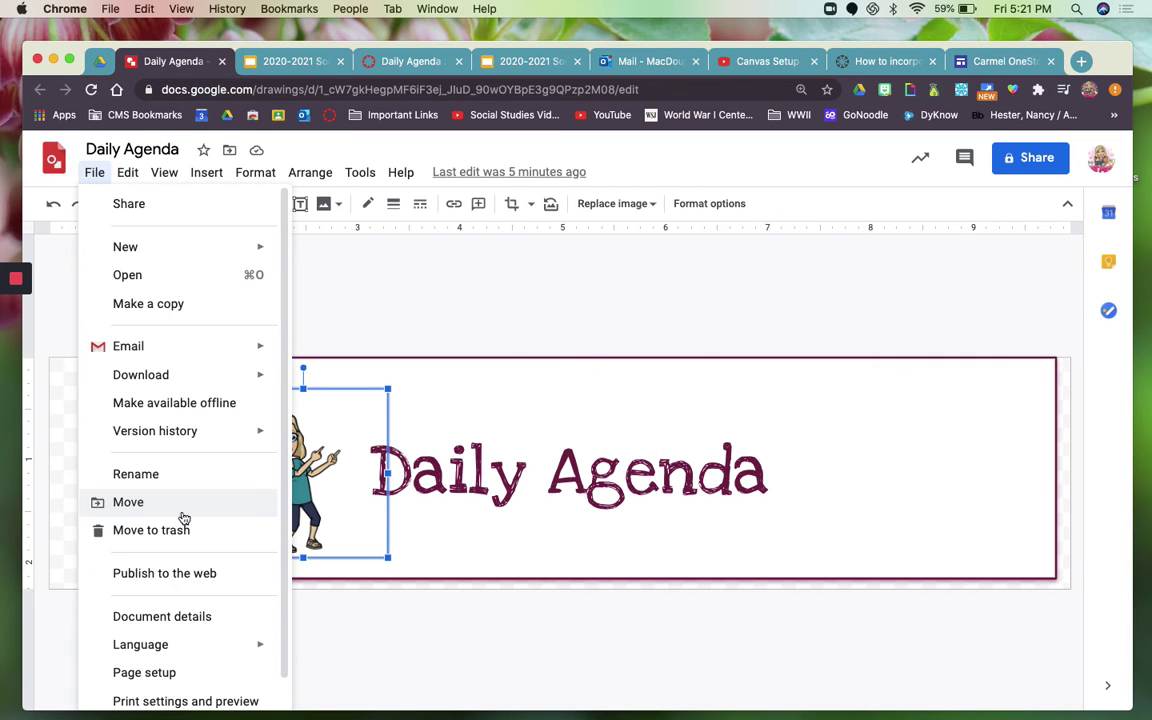
pyautogui.click(186, 574)
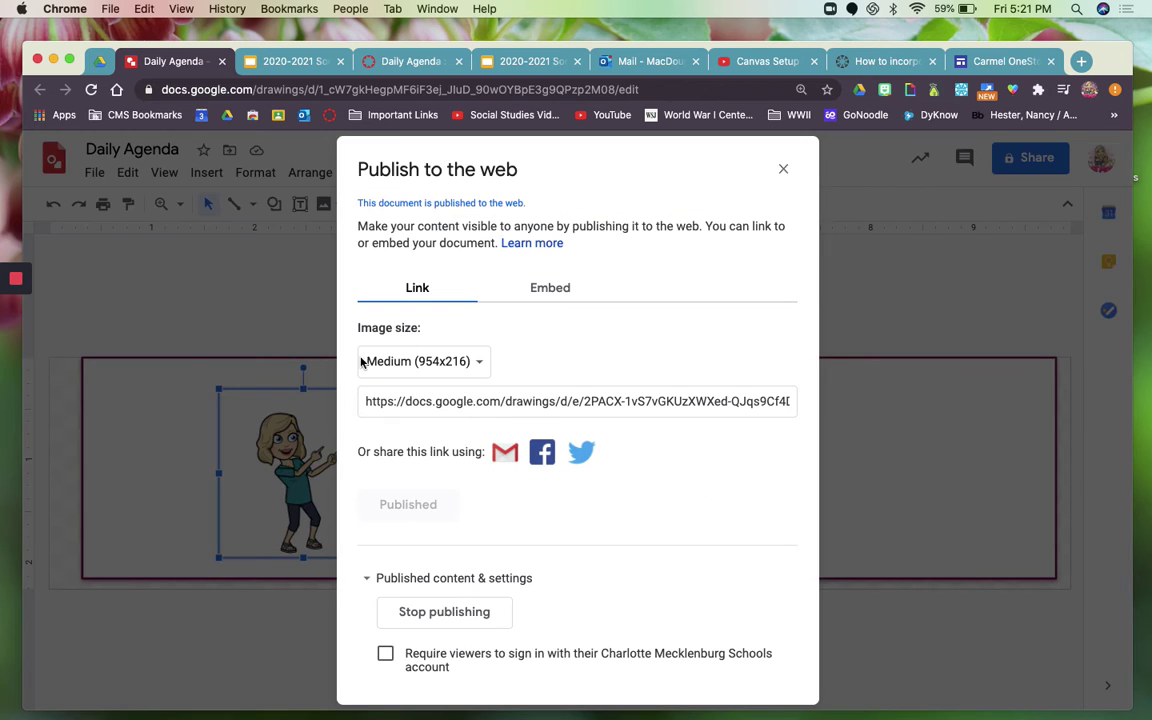
pyautogui.click(458, 361)
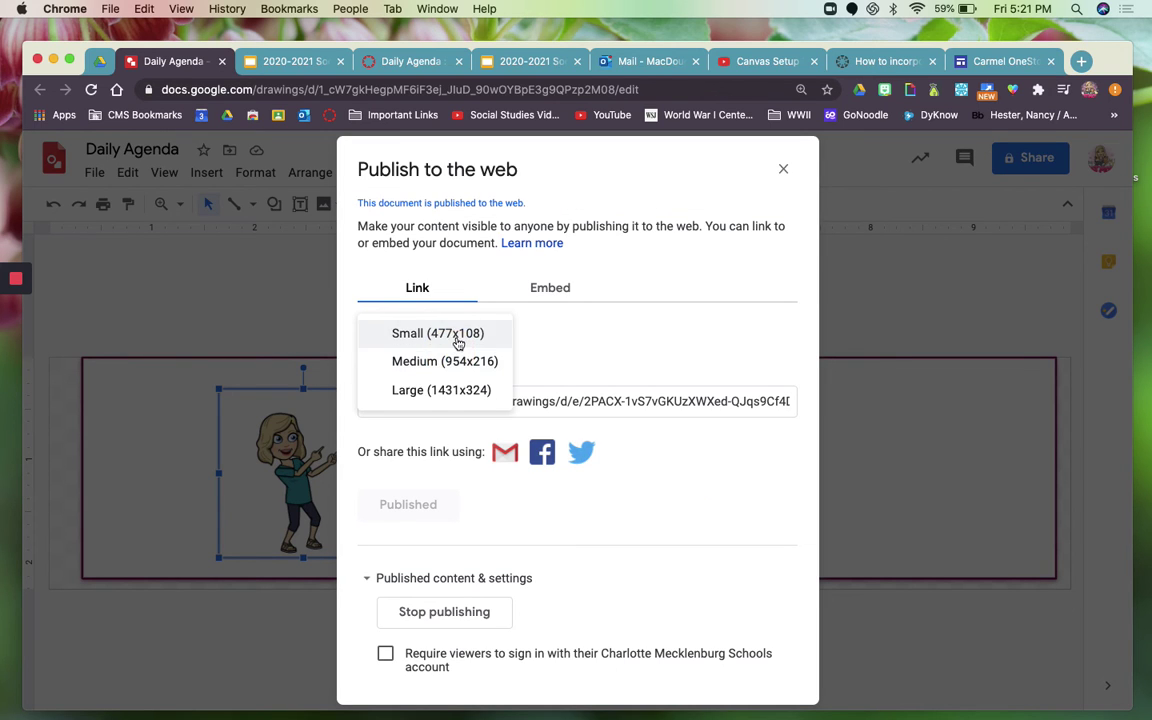
pyautogui.click(458, 341)
pyautogui.click(545, 290)
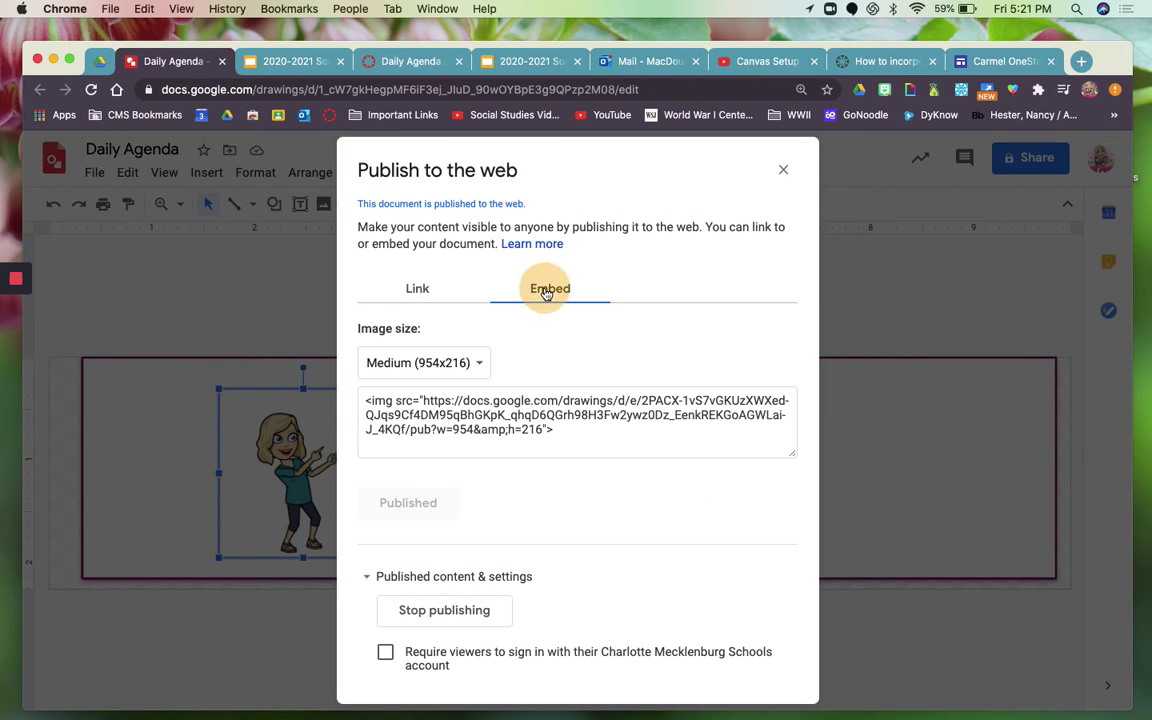
pyautogui.click(472, 358)
pyautogui.click(471, 334)
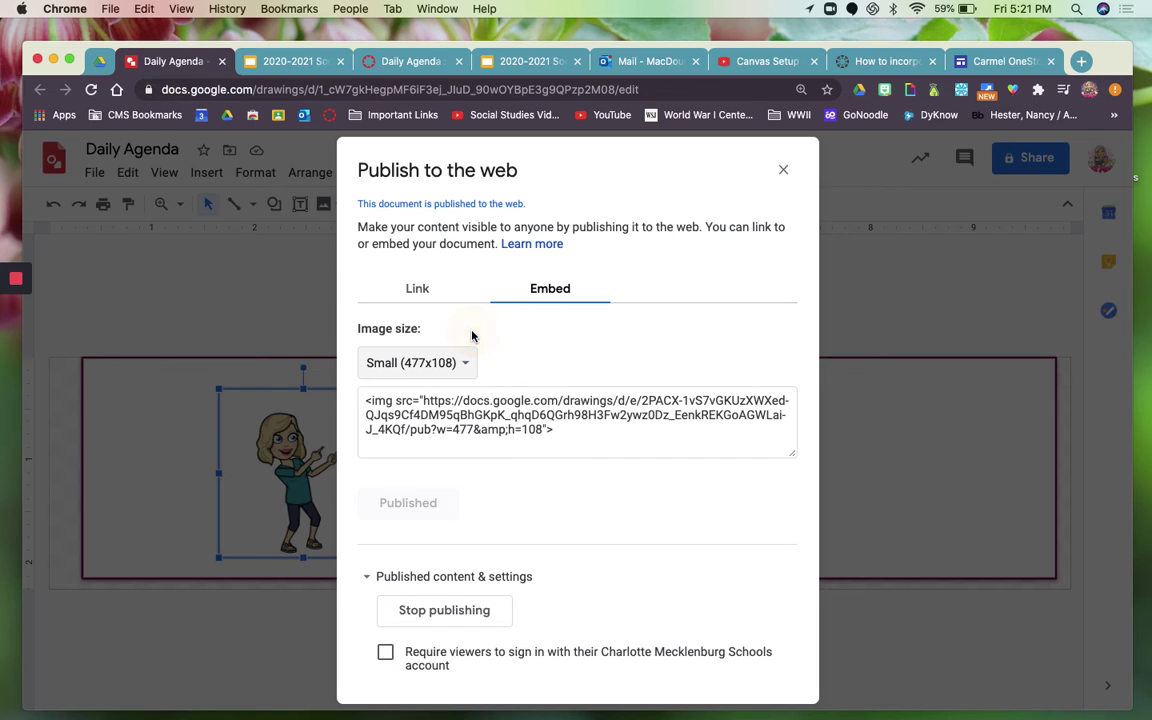
pyautogui.click(471, 416)
pyautogui.press('super+c')
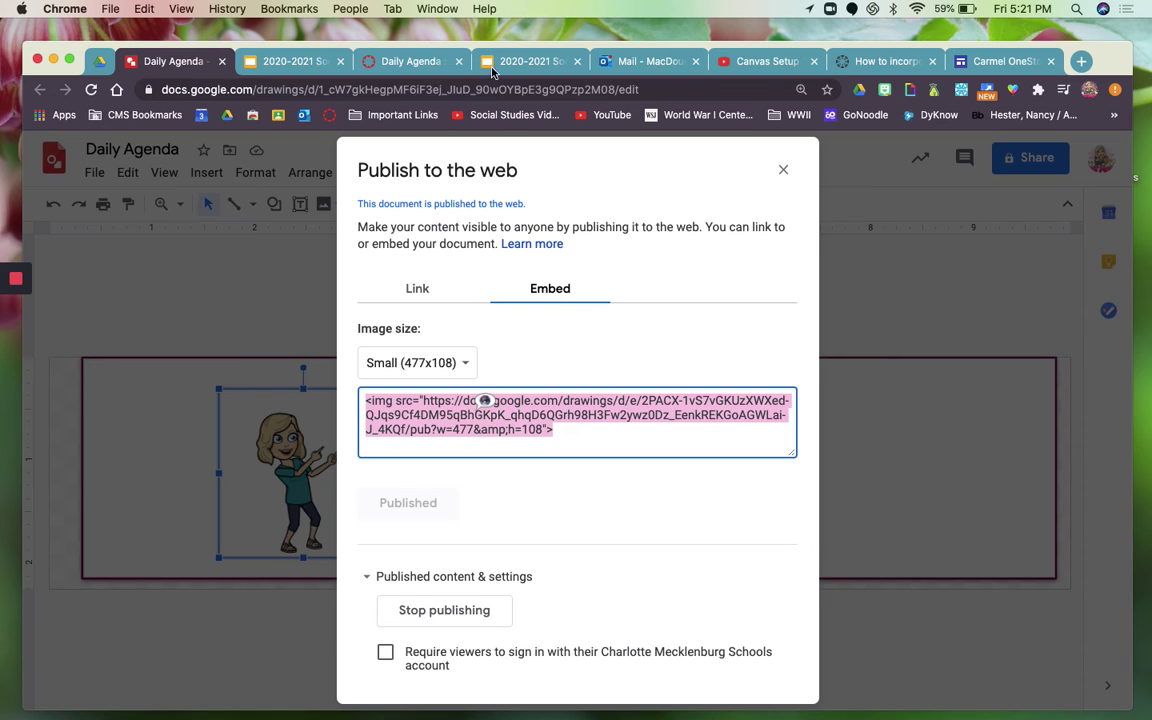
# - Return to the Canvas page editor and enter the placeholder text "here" in the table's first cell
pyautogui.click(389, 62)
pyautogui.scroll(-1, 500, 354)
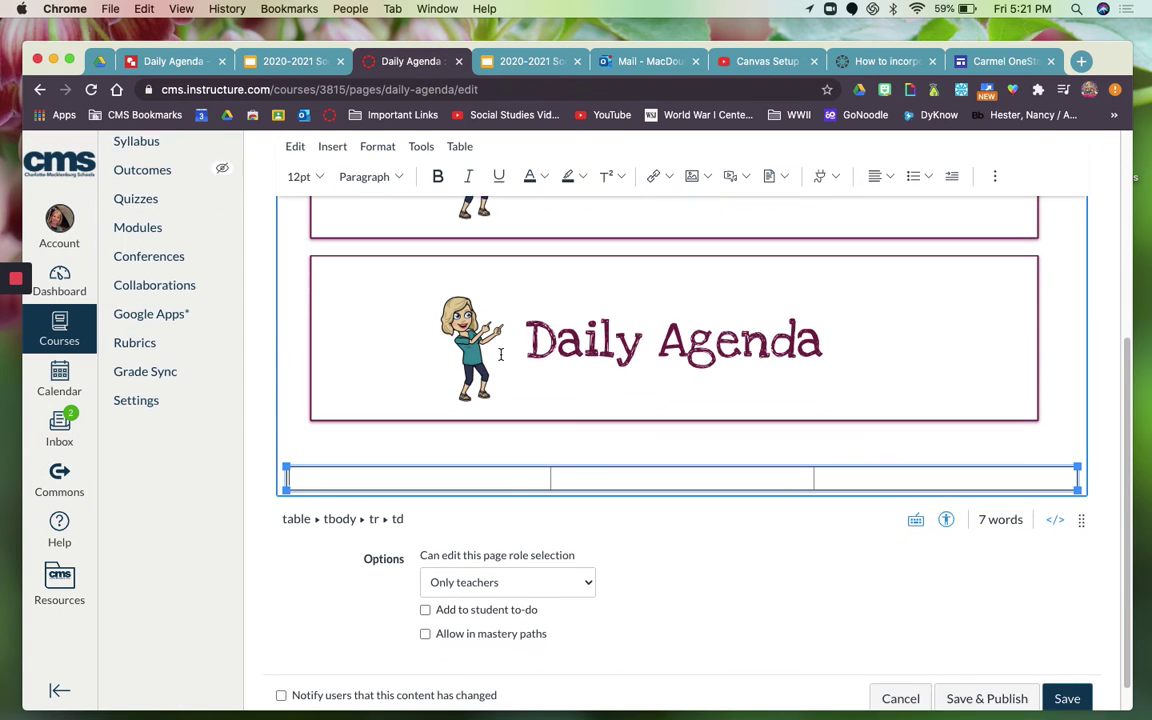
pyautogui.scroll(-1, 500, 354)
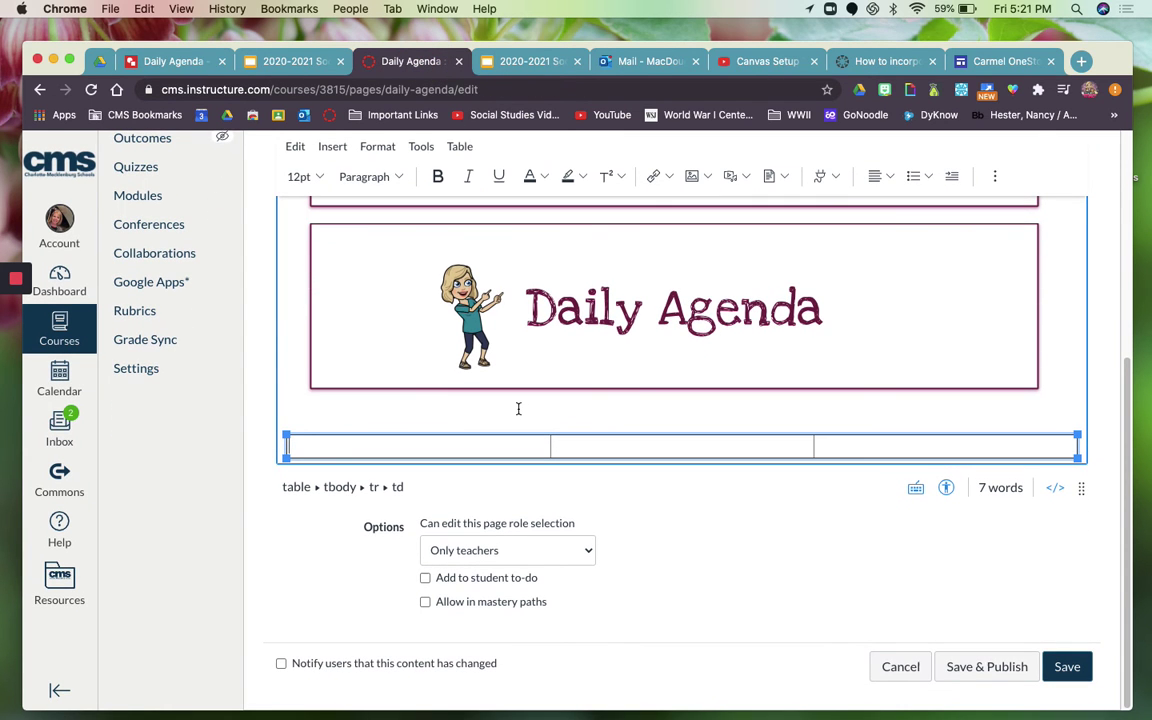
pyautogui.write('here')
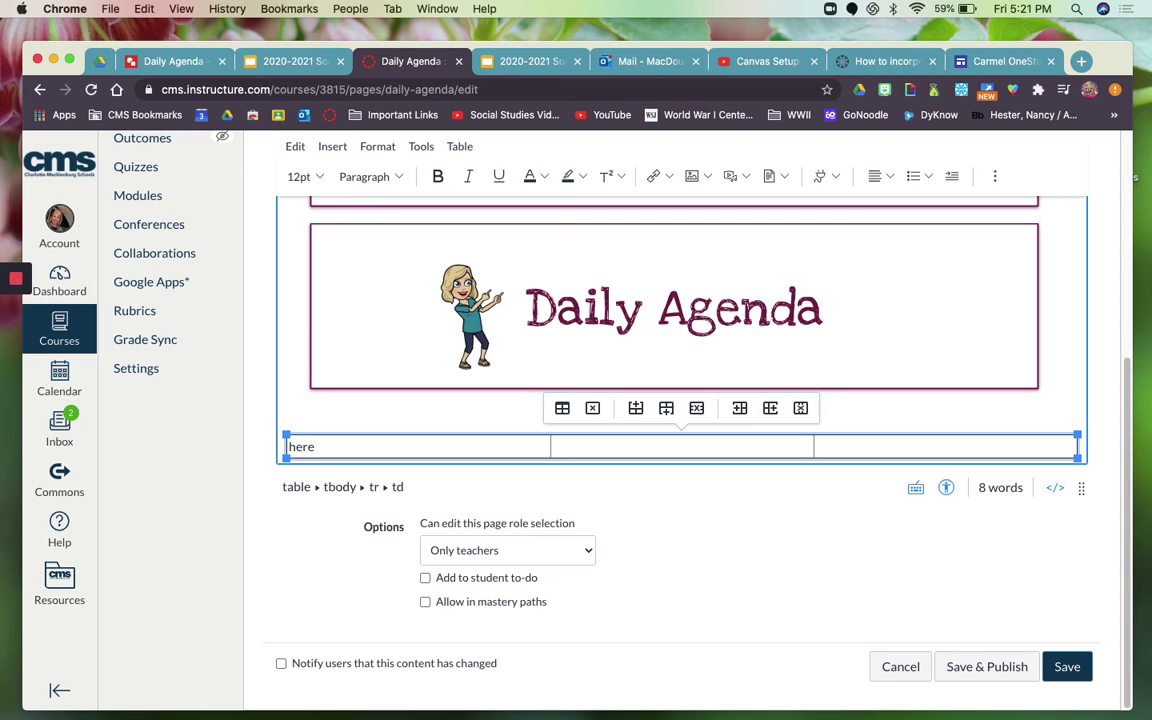
# - Find the placeholder "here" in the page's HTML, replace it with the copied embed code, and return to the rich text view
pyautogui.click(1056, 488)
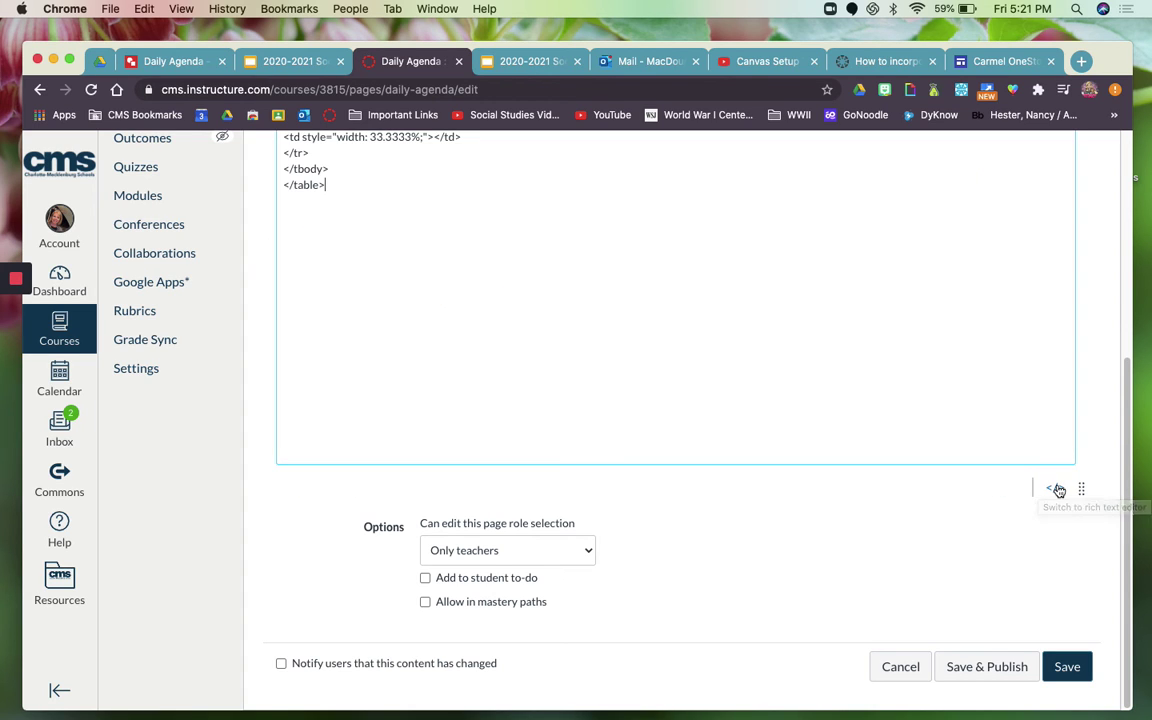
pyautogui.press('super+f')
pyautogui.write('here')
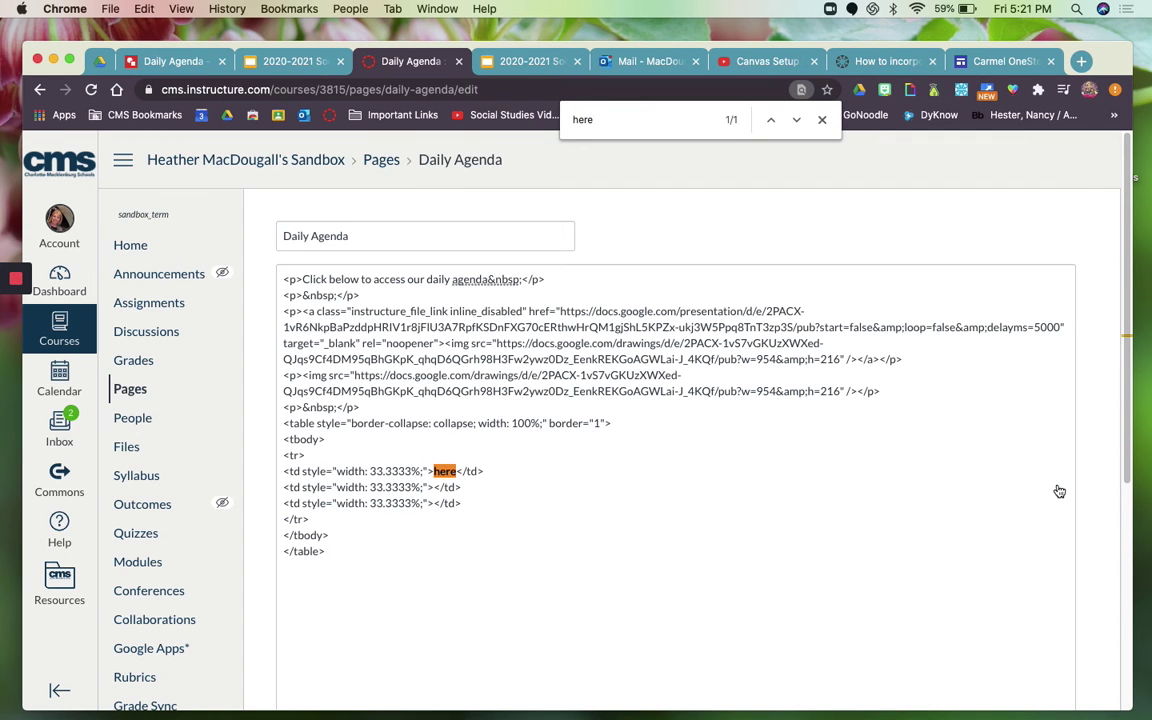
pyautogui.click(444, 470)
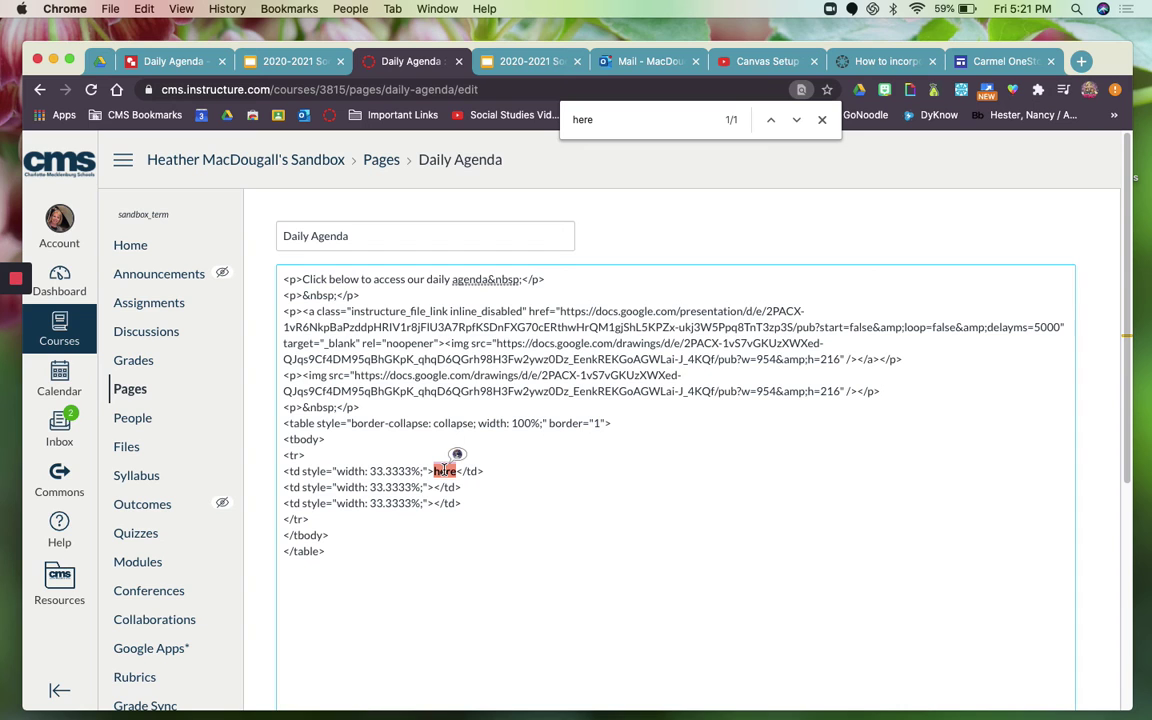
pyautogui.press('super+v')
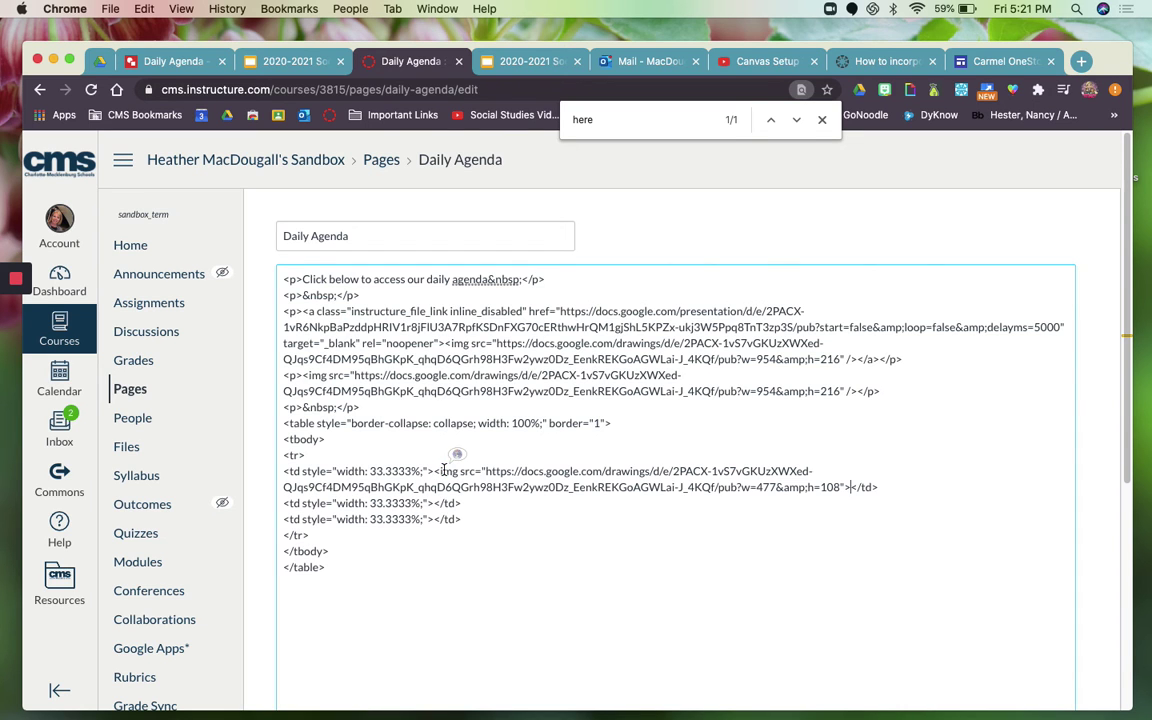
pyautogui.scroll(-4, 692, 551)
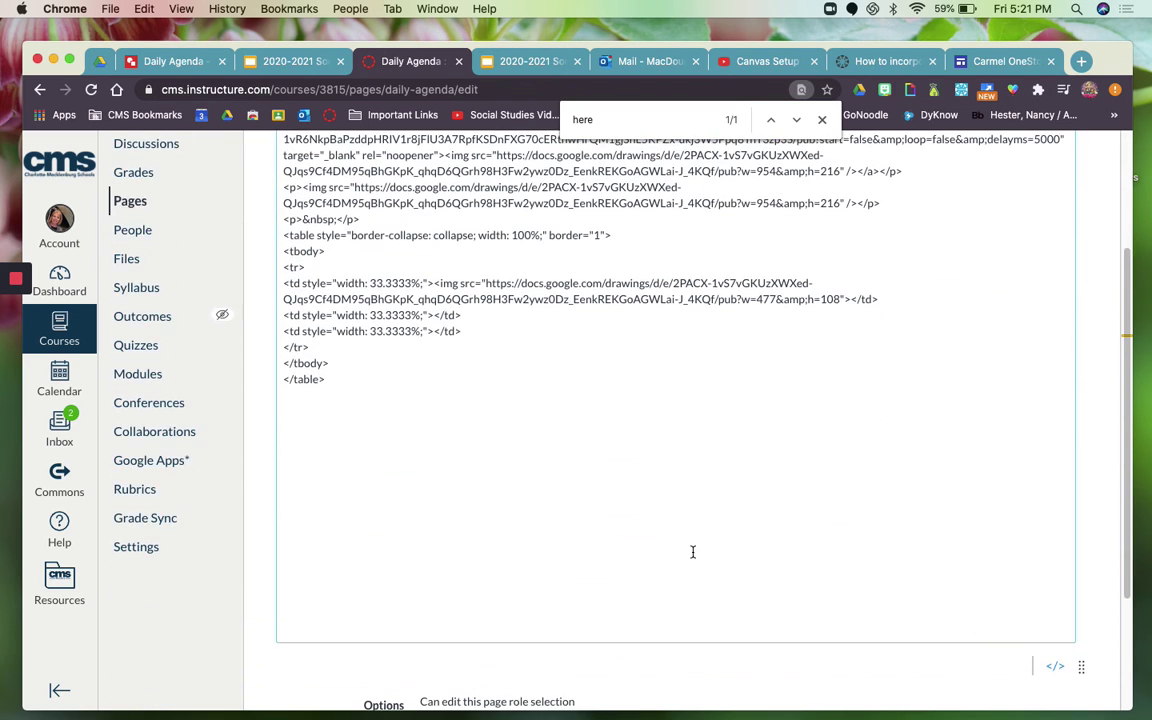
pyautogui.click(1055, 667)
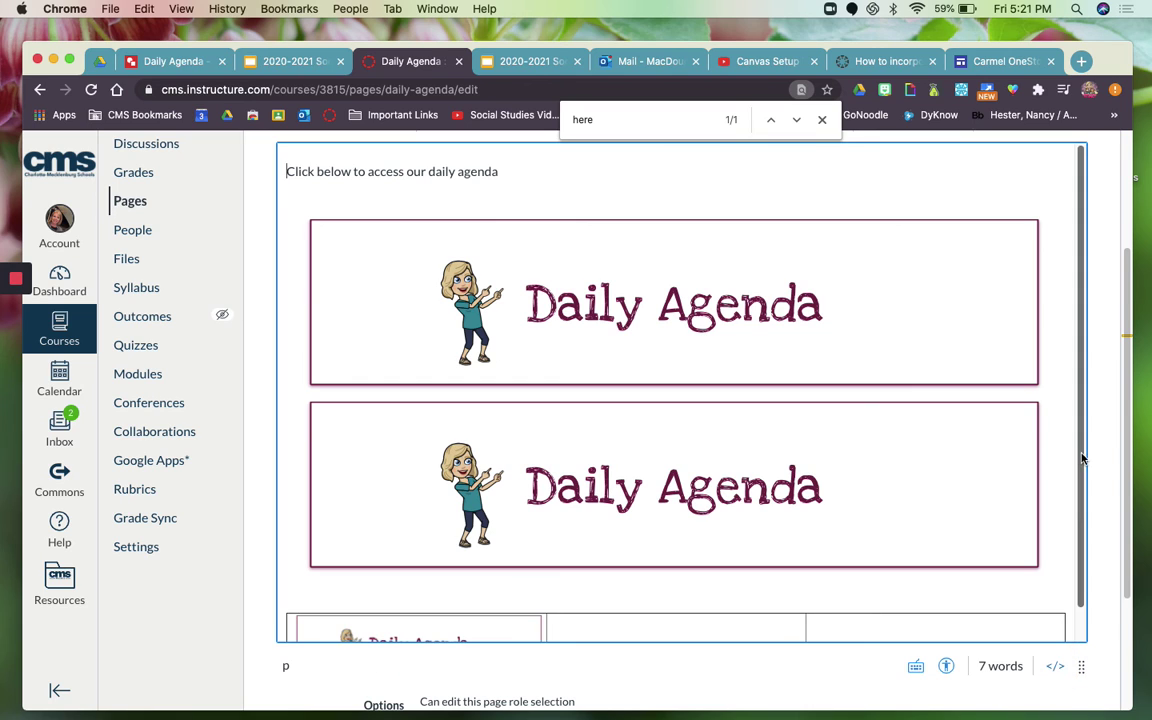
pyautogui.scroll(-1, 1050, 455)
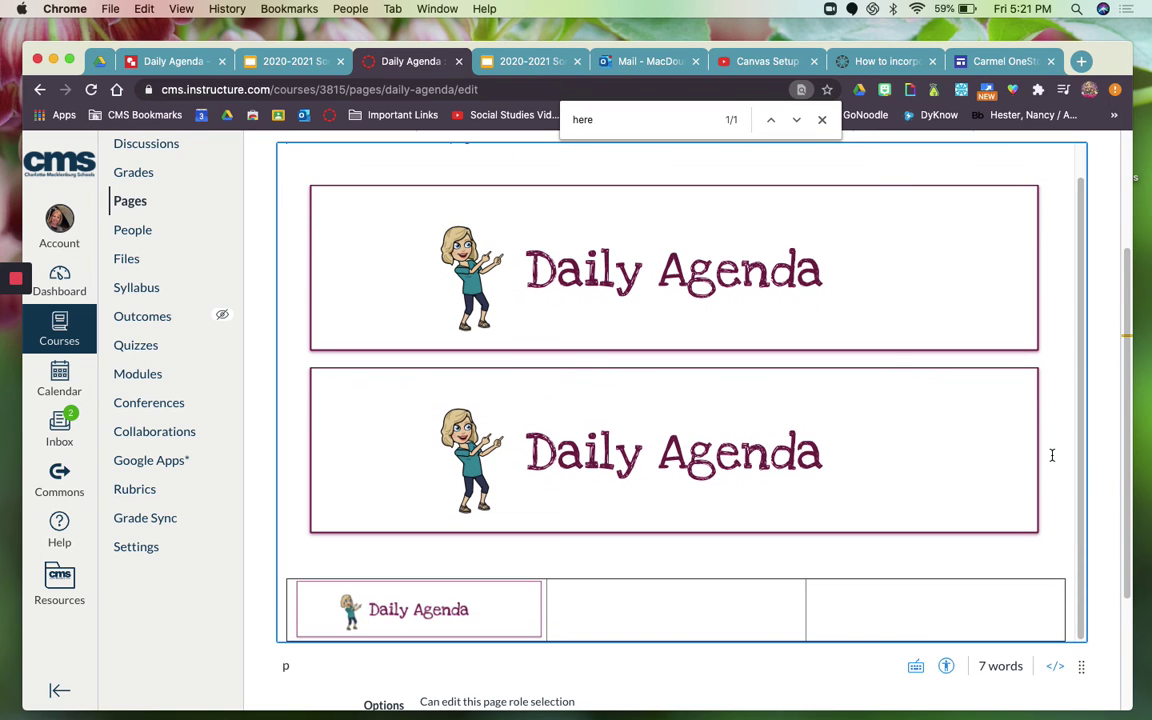
# - Search Unsplash for "cat" and insert the first photo, a yawning kitten, into the table's middle cell
pyautogui.click(675, 617)
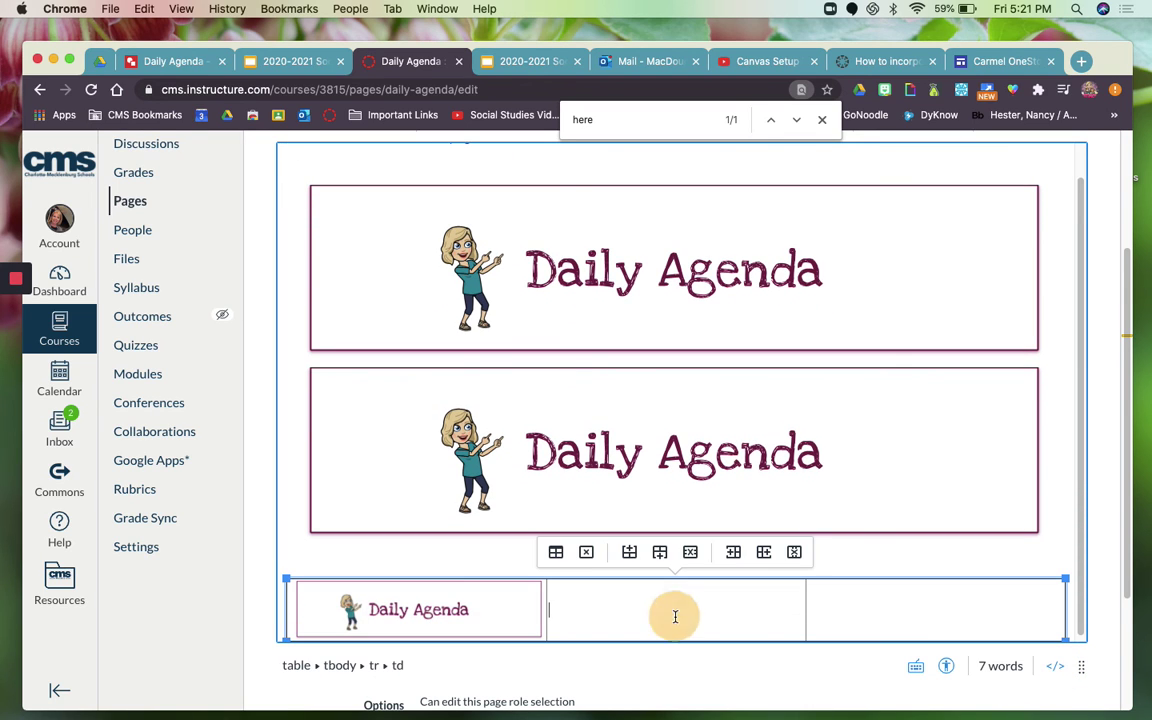
pyautogui.click(822, 119)
pyautogui.click(607, 610)
pyautogui.scroll(5, 607, 610)
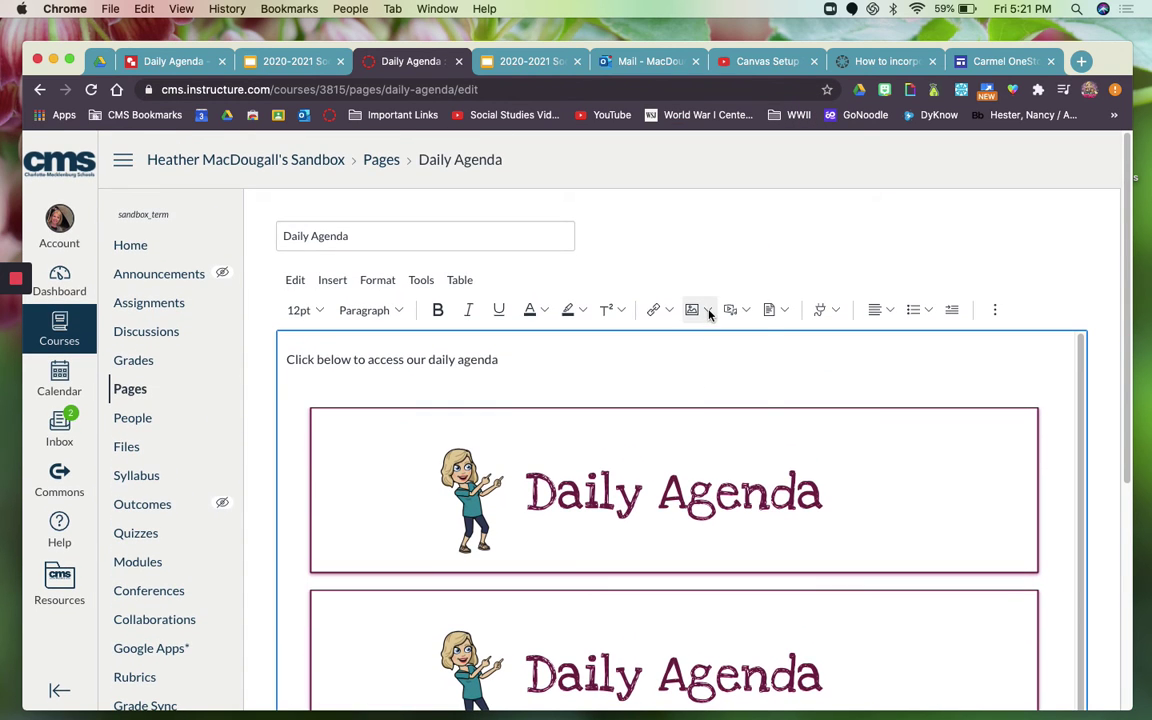
pyautogui.click(708, 312)
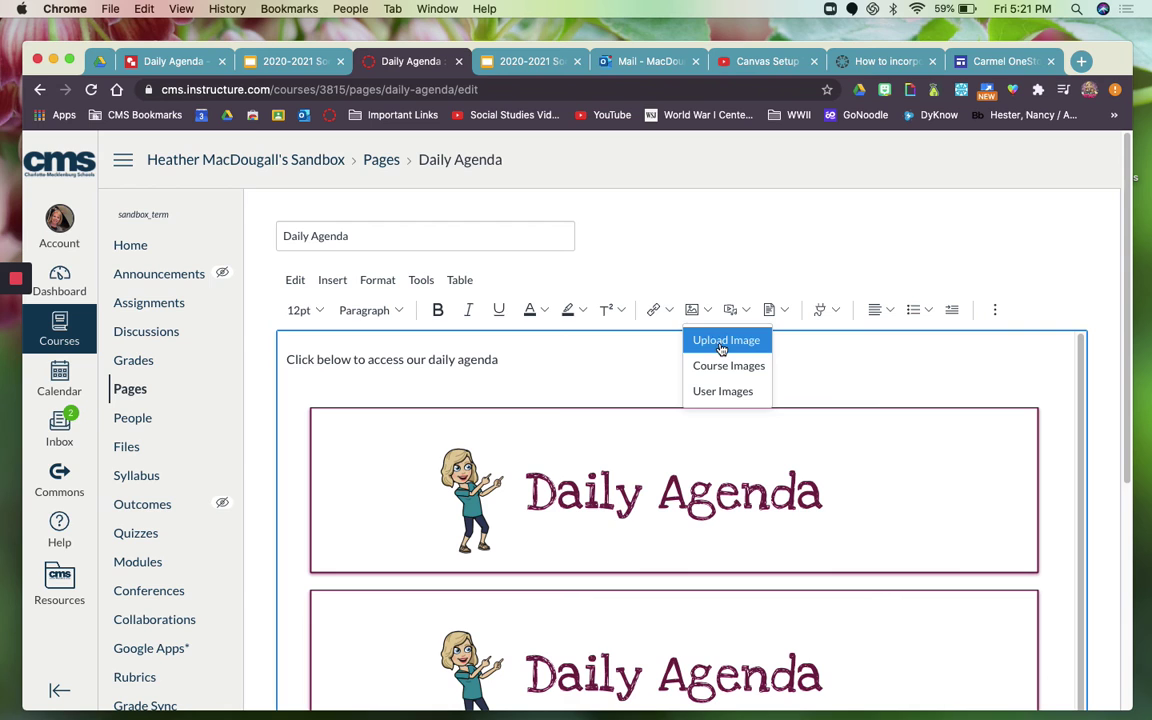
pyautogui.click(722, 345)
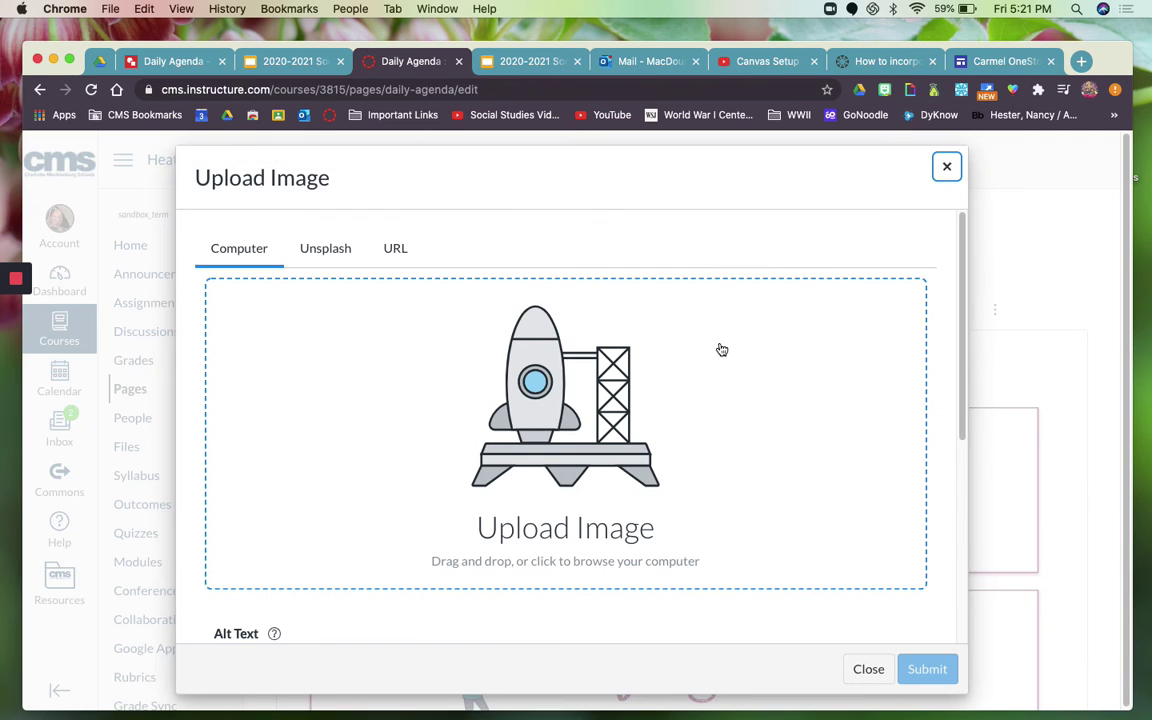
pyautogui.click(319, 250)
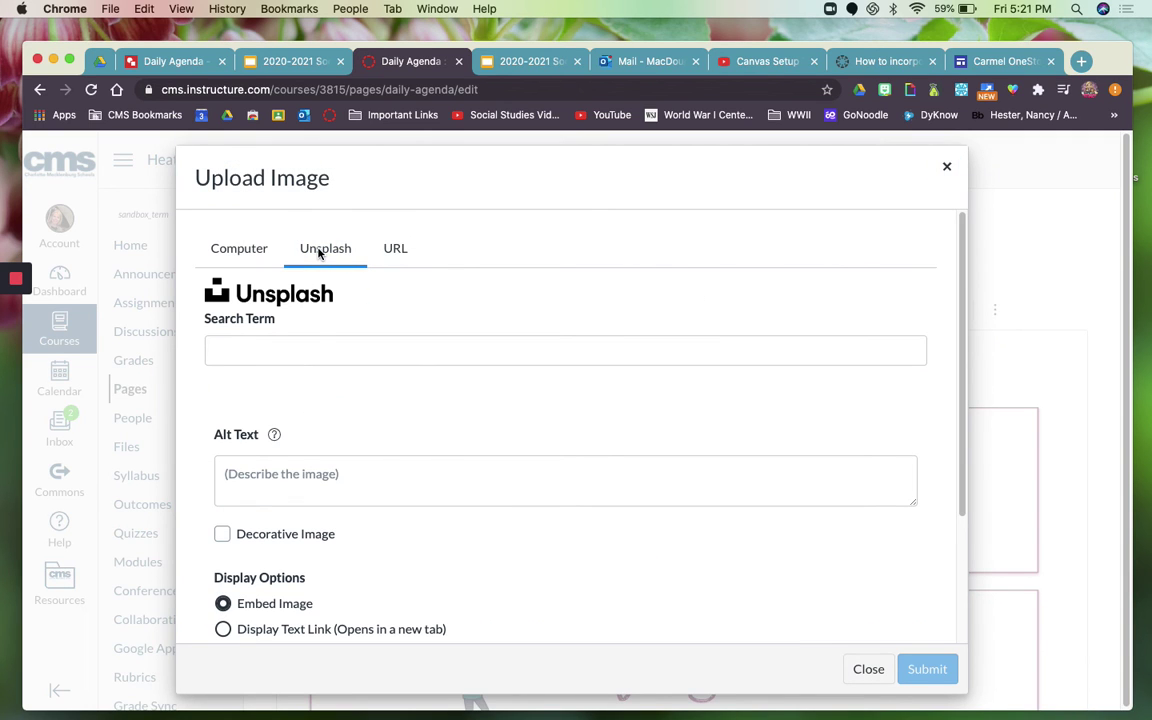
pyautogui.click(312, 348)
pyautogui.write('cat')
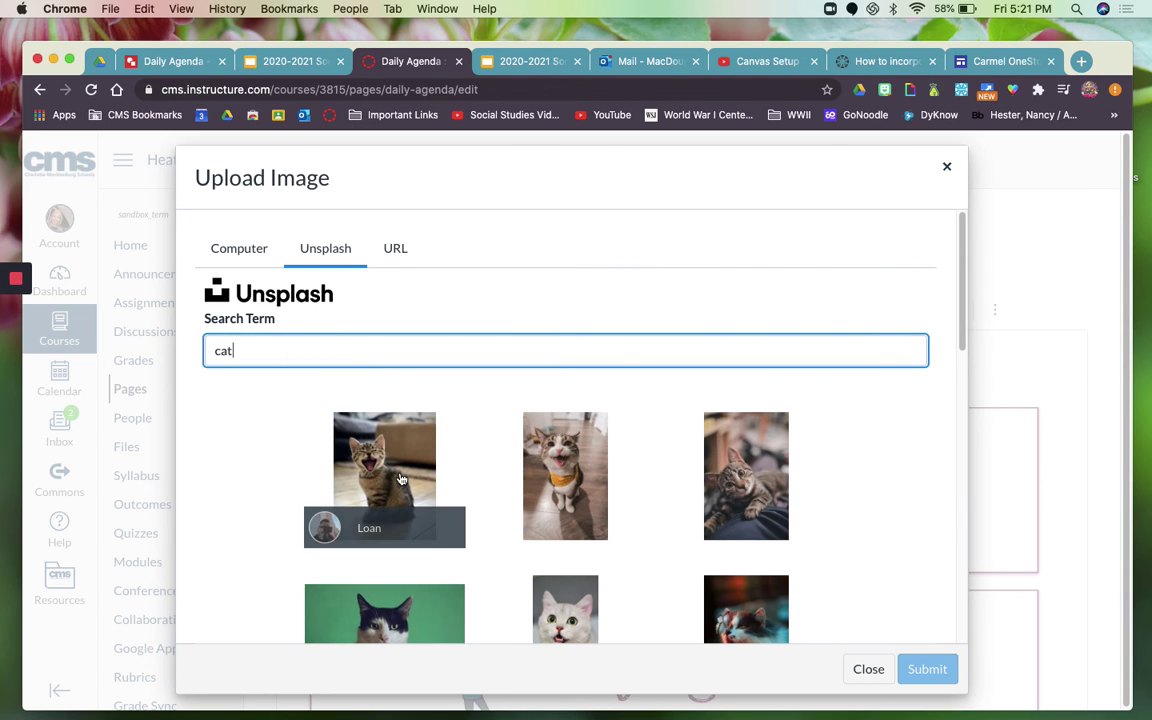
pyautogui.click(352, 465)
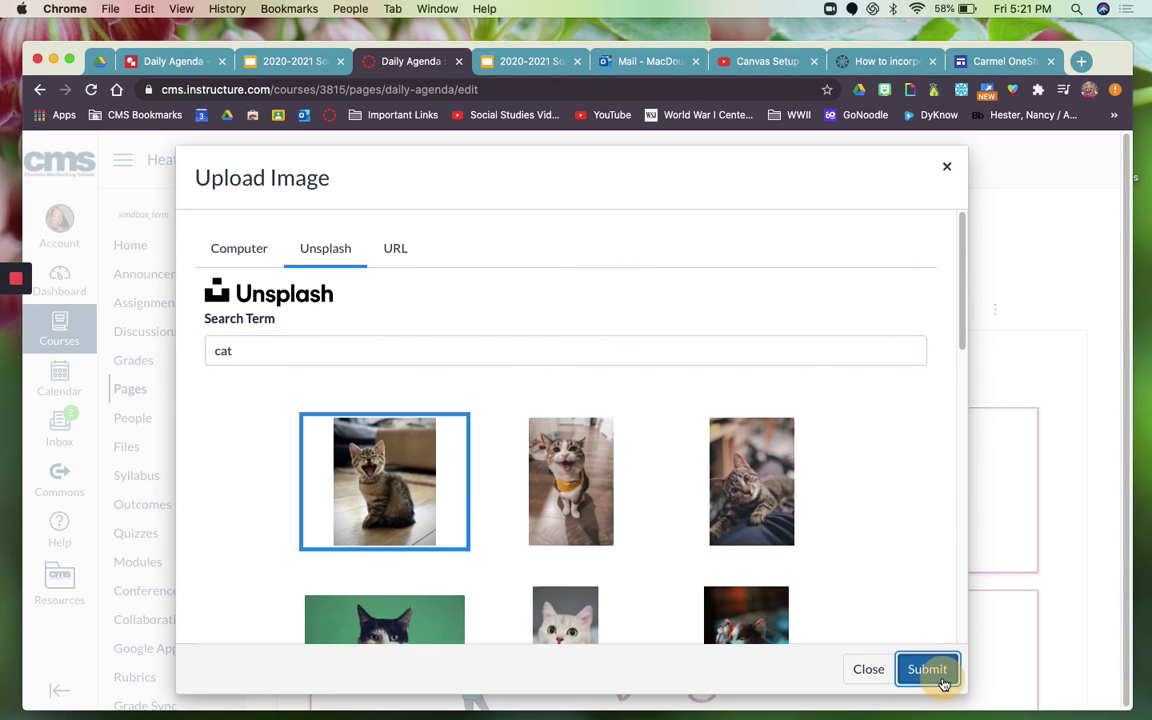
pyautogui.click(928, 670)
# - Select the table's empty third cell, then switch to Google Drive and open the About Me drawing from the Canvas Buttons folder
pyautogui.scroll(-5, 967, 517)
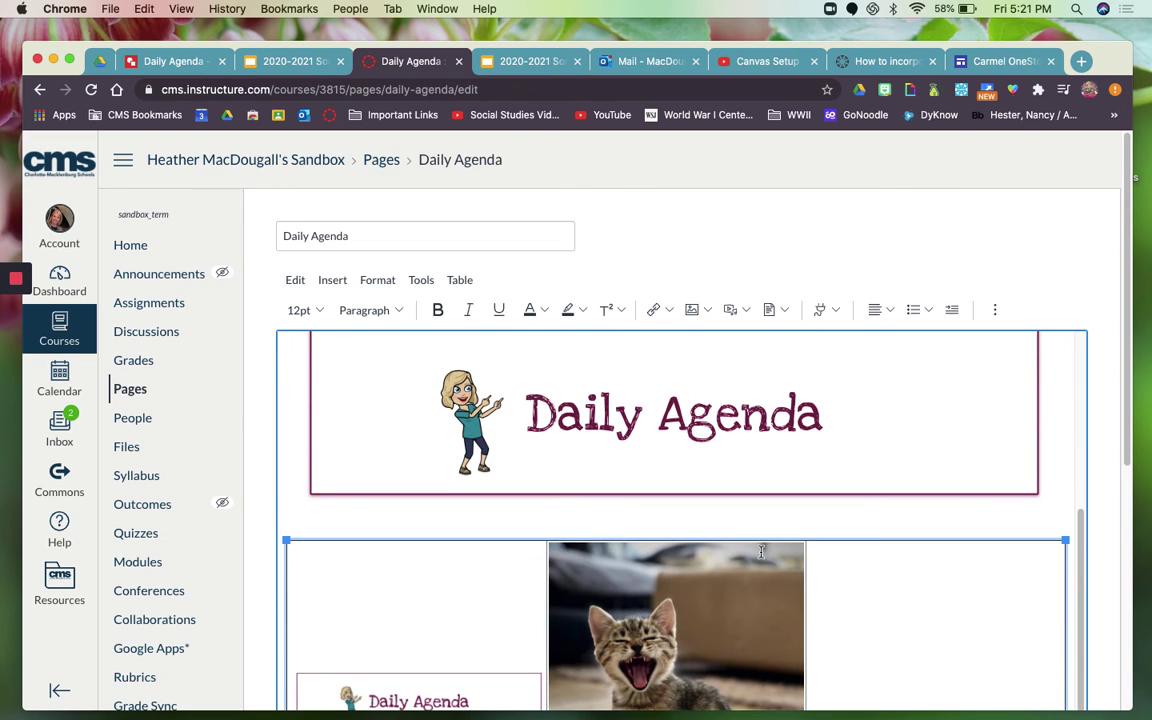
pyautogui.scroll(-3, 742, 590)
pyautogui.scroll(-3, 746, 517)
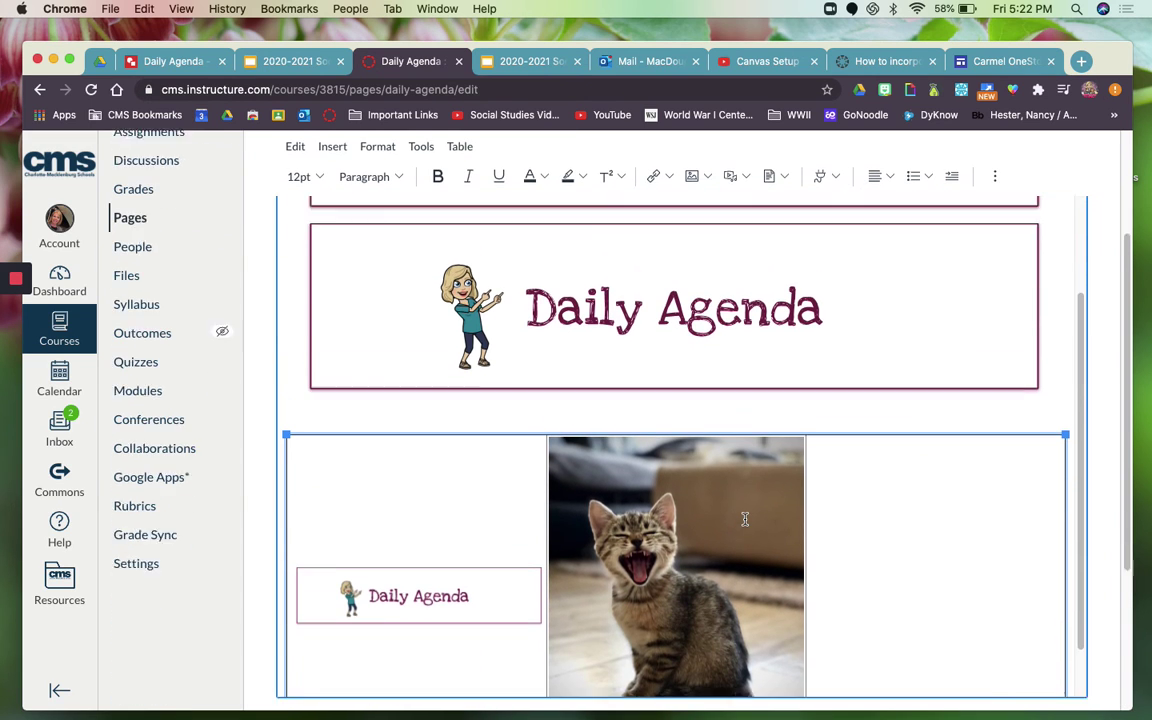
pyautogui.click(883, 485)
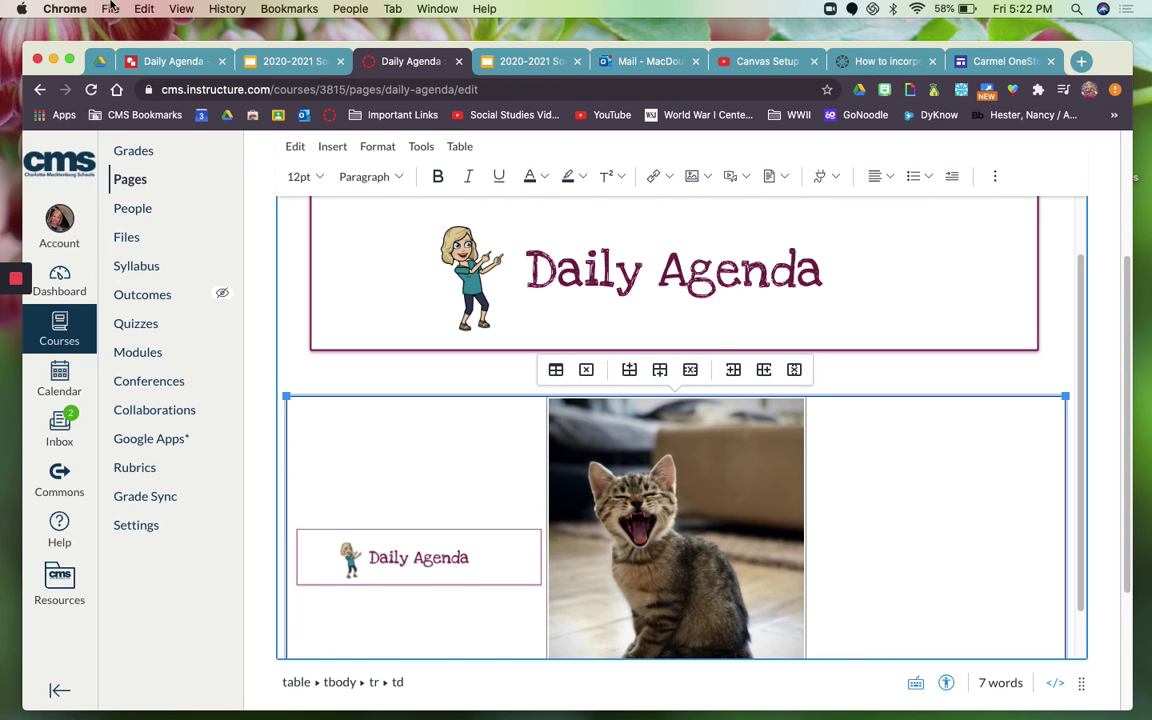
pyautogui.click(101, 61)
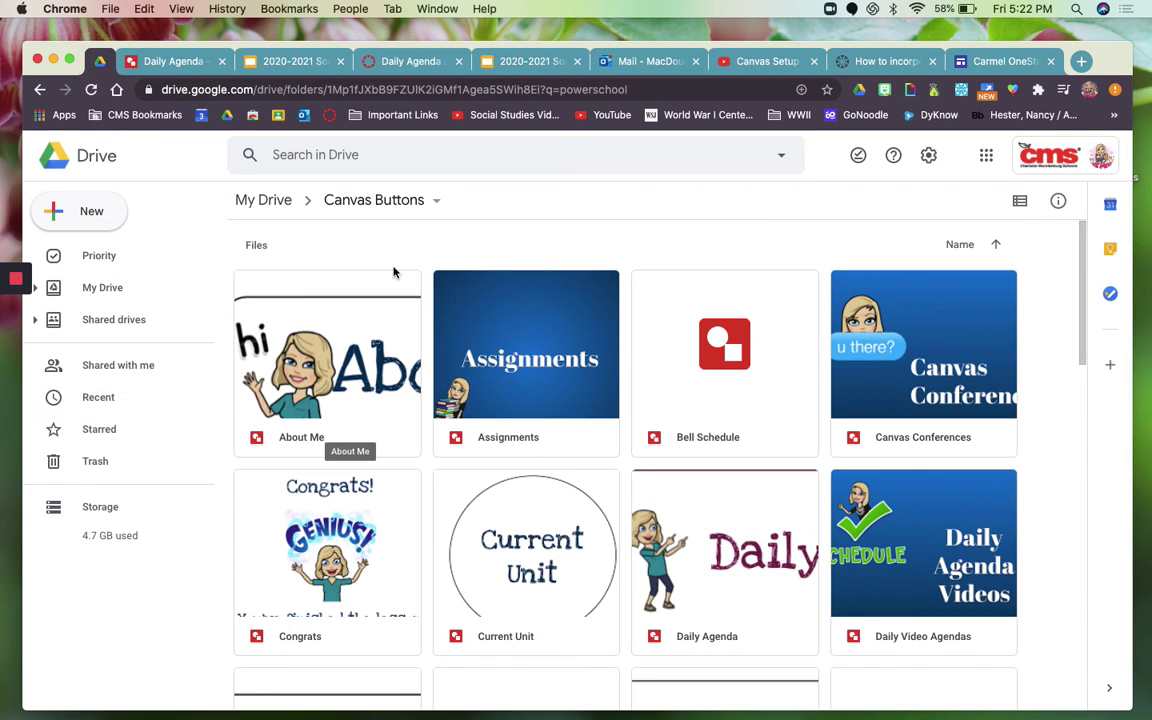
pyautogui.doubleClick(318, 336)
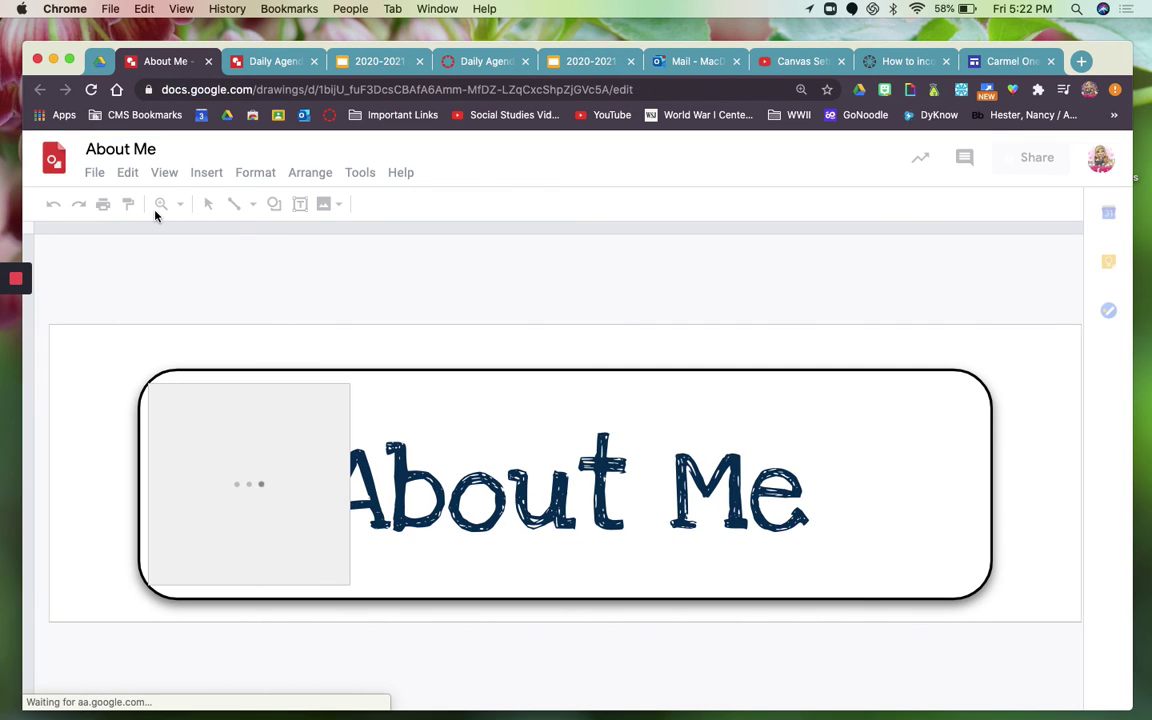
# - Set the About Me drawing's web-publishing embed size to Small (203x58) and copy the embed code
pyautogui.click(94, 173)
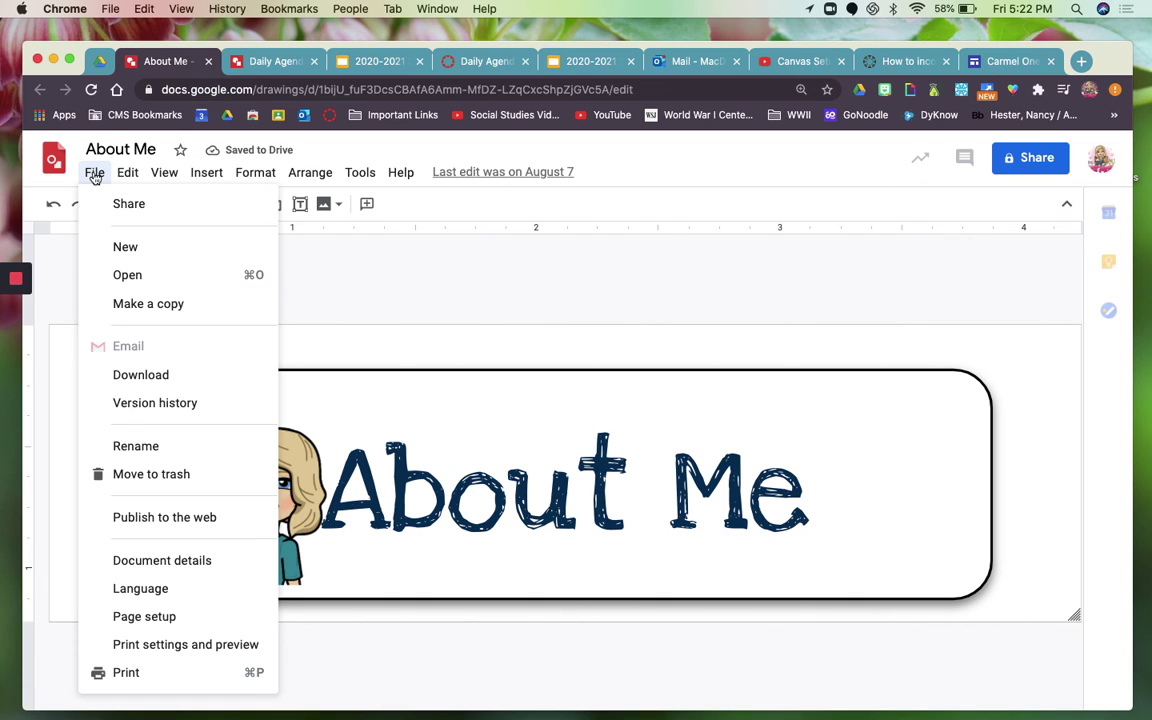
pyautogui.click(166, 518)
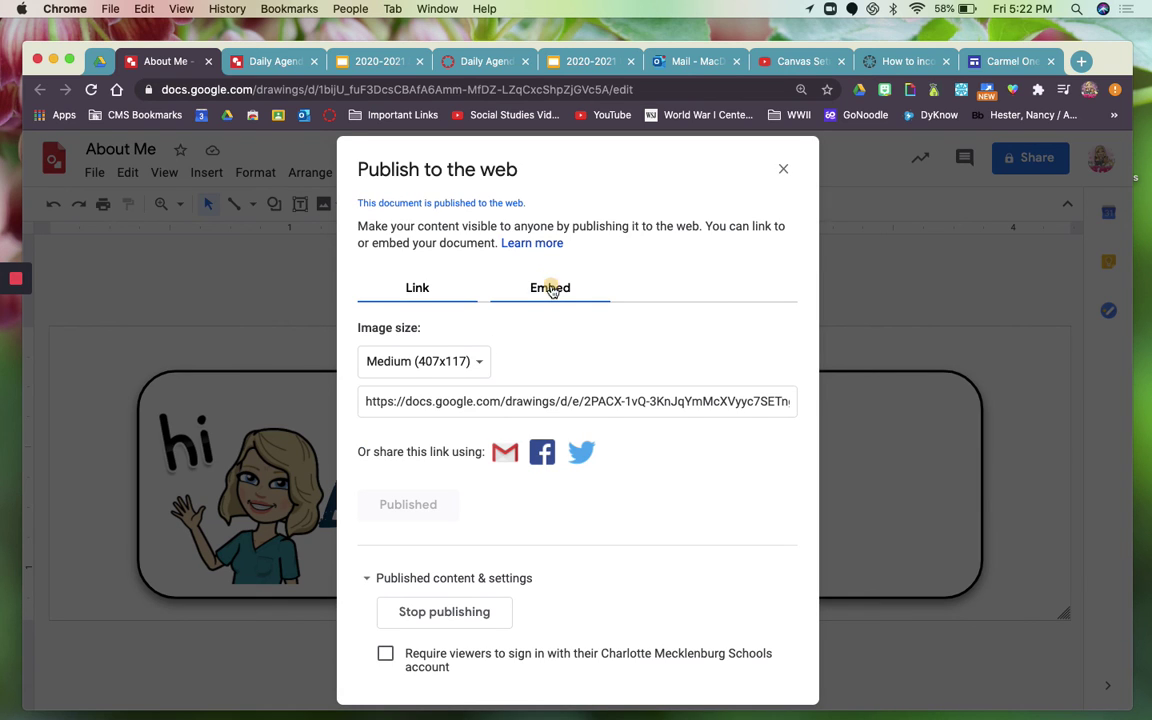
pyautogui.click(548, 290)
pyautogui.click(466, 362)
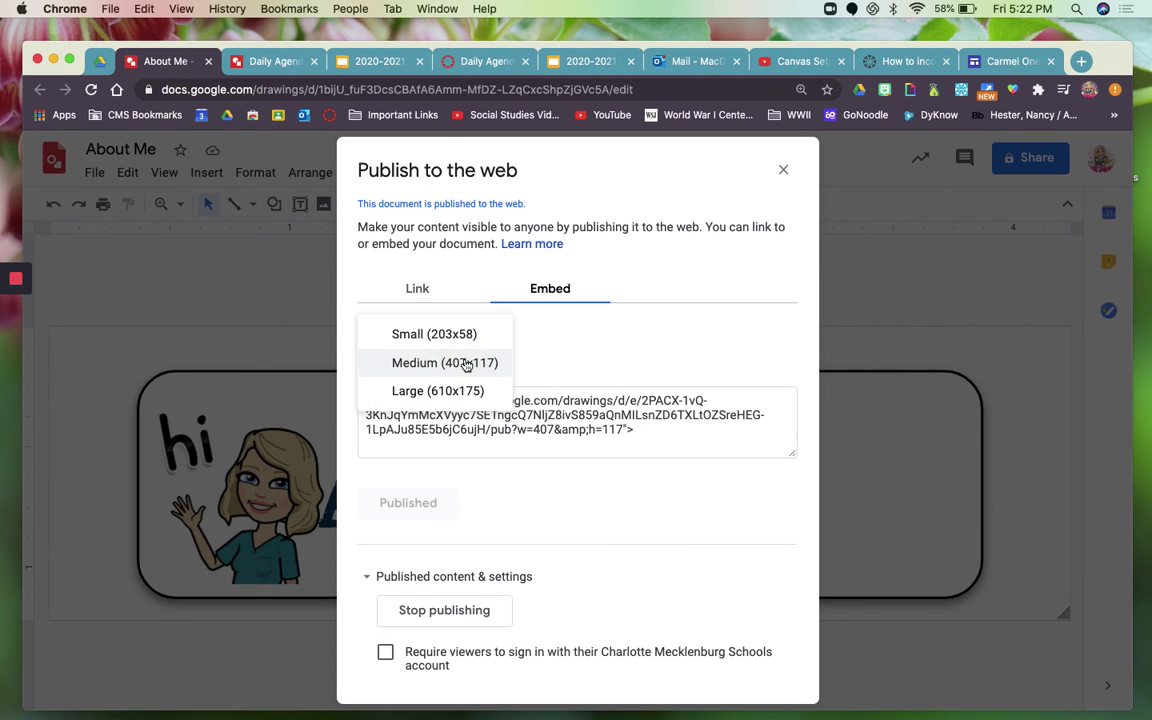
pyautogui.click(457, 335)
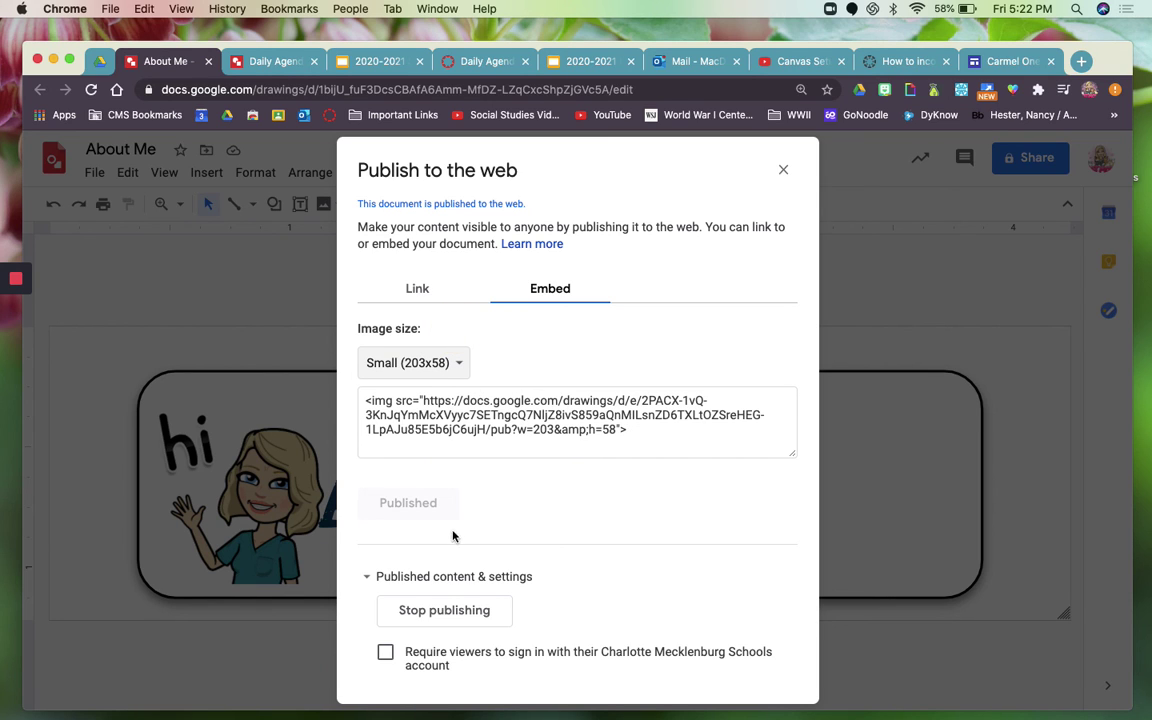
pyautogui.click(484, 432)
pyautogui.press('super+c')
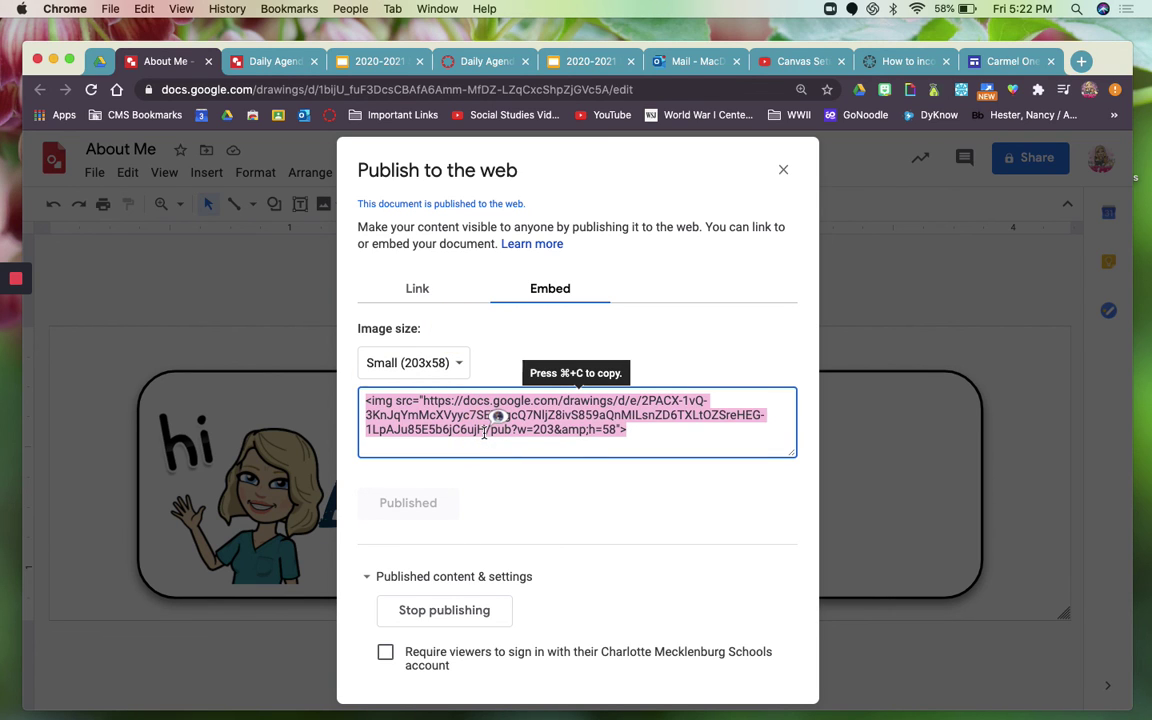
pyautogui.click(784, 170)
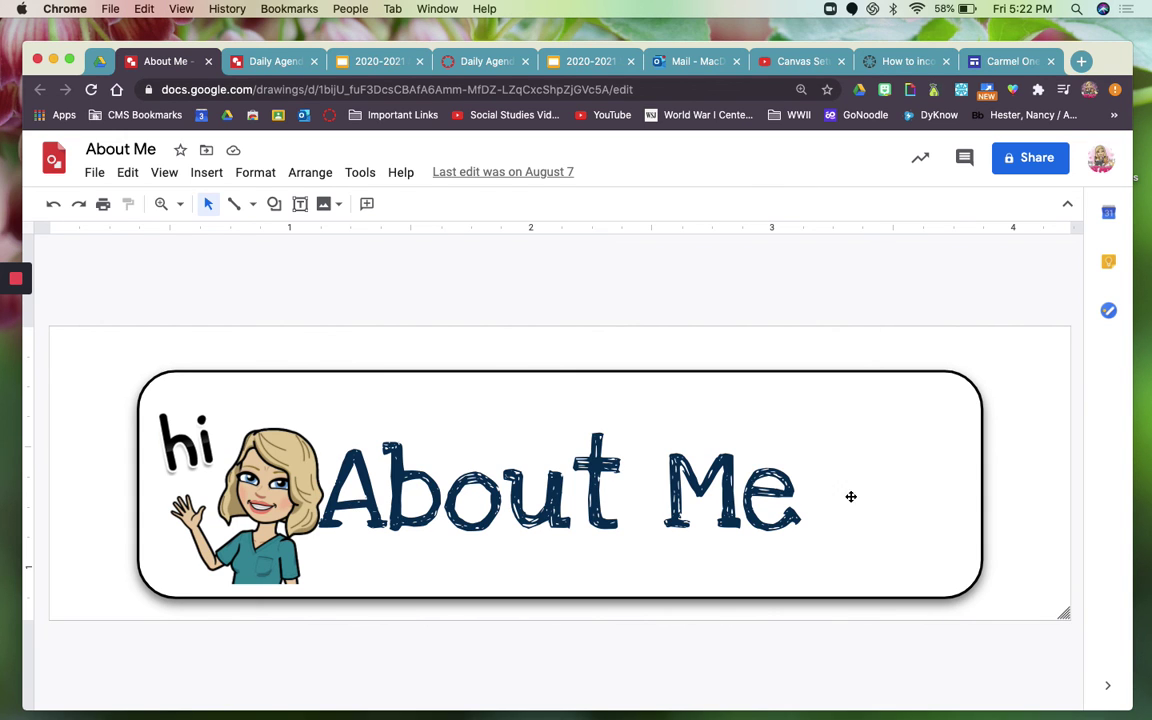
# - Return to the Canvas page editor and enter the placeholder text "here" in the table's third cell
pyautogui.click(469, 62)
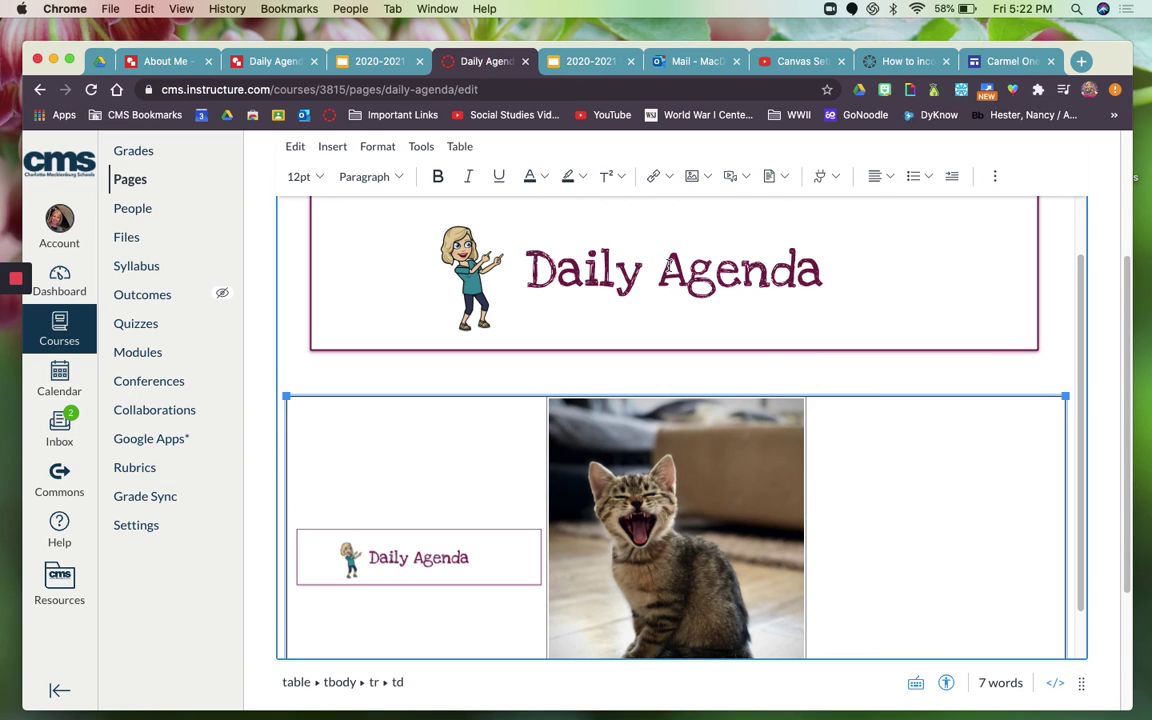
pyautogui.click(923, 500)
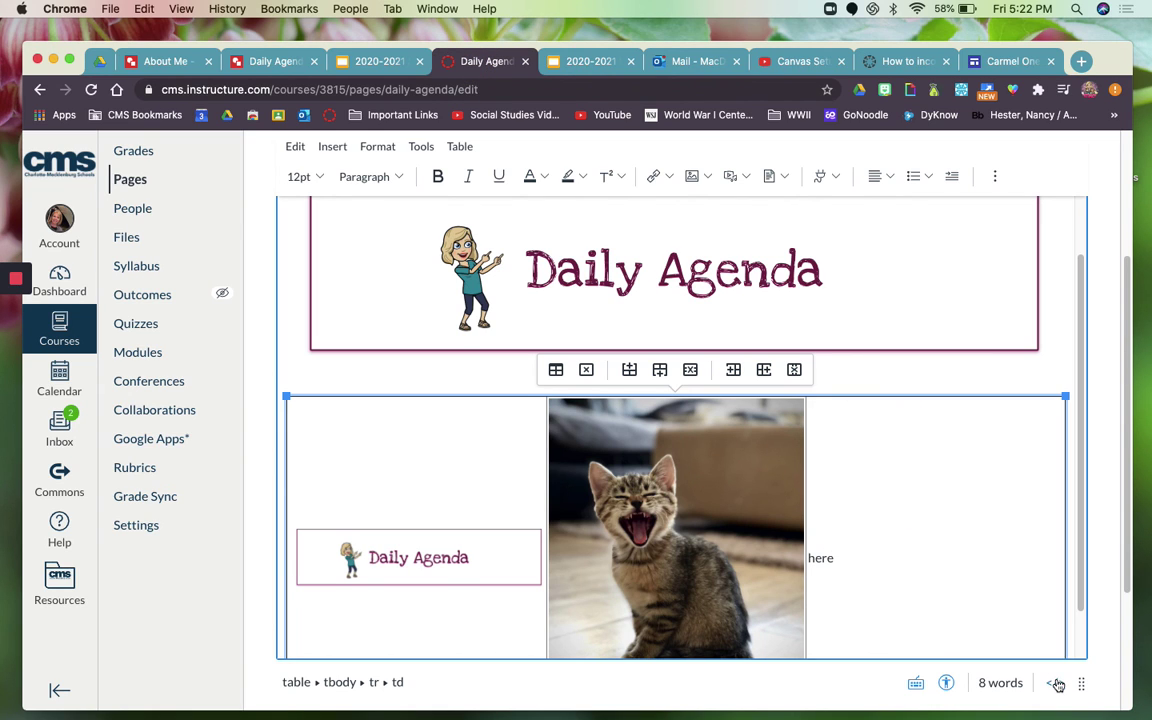
pyautogui.press('super+z')
# - Find the placeholder "here" in the page's HTML and replace it with the copied About Me embed code
pyautogui.scroll(-5, 916, 521)
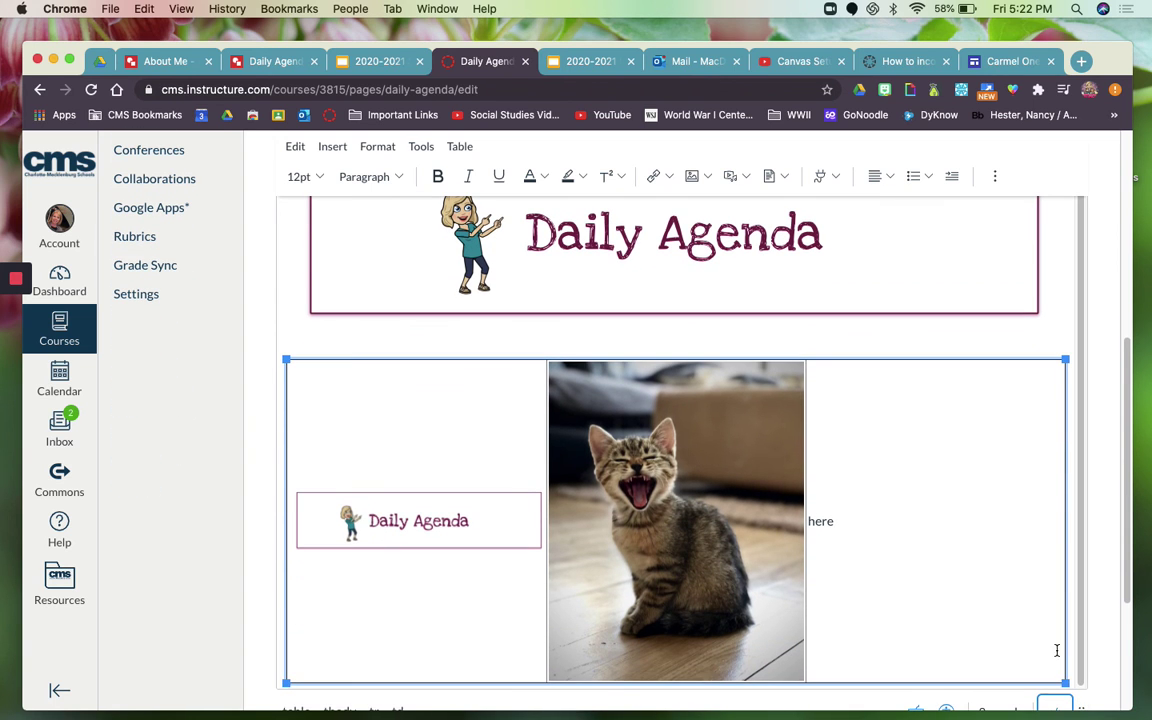
pyautogui.scroll(-2, 1056, 650)
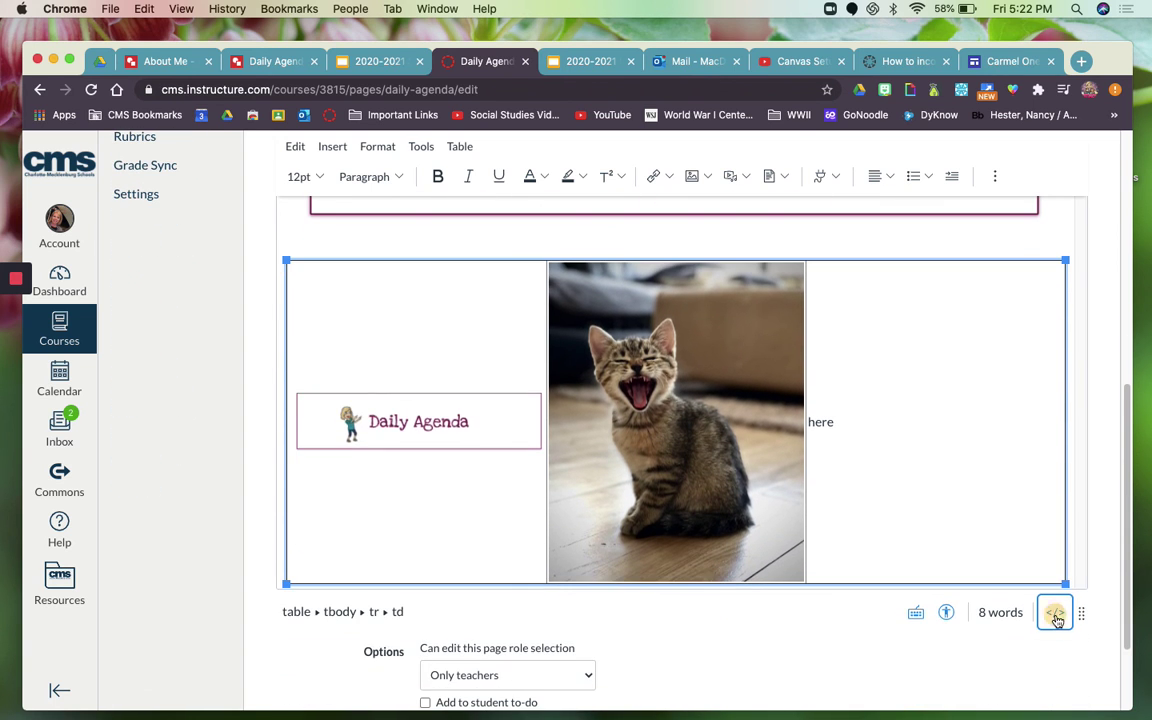
pyautogui.click(1055, 613)
pyautogui.press('super+f')
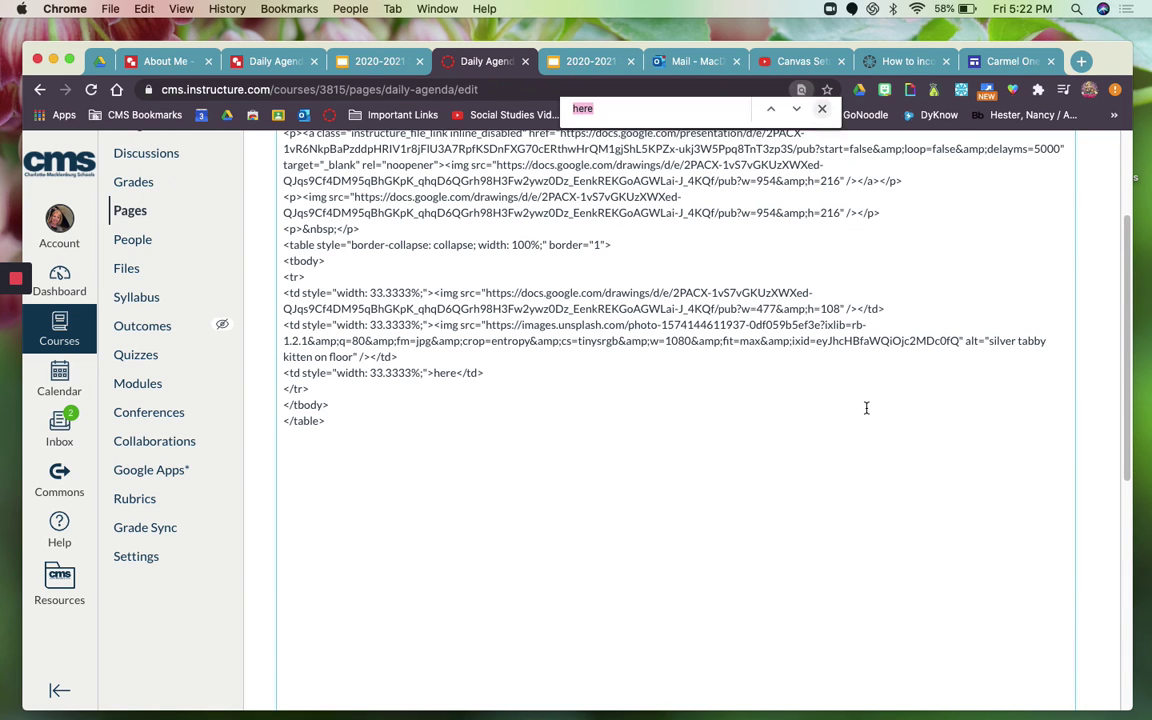
pyautogui.write('here')
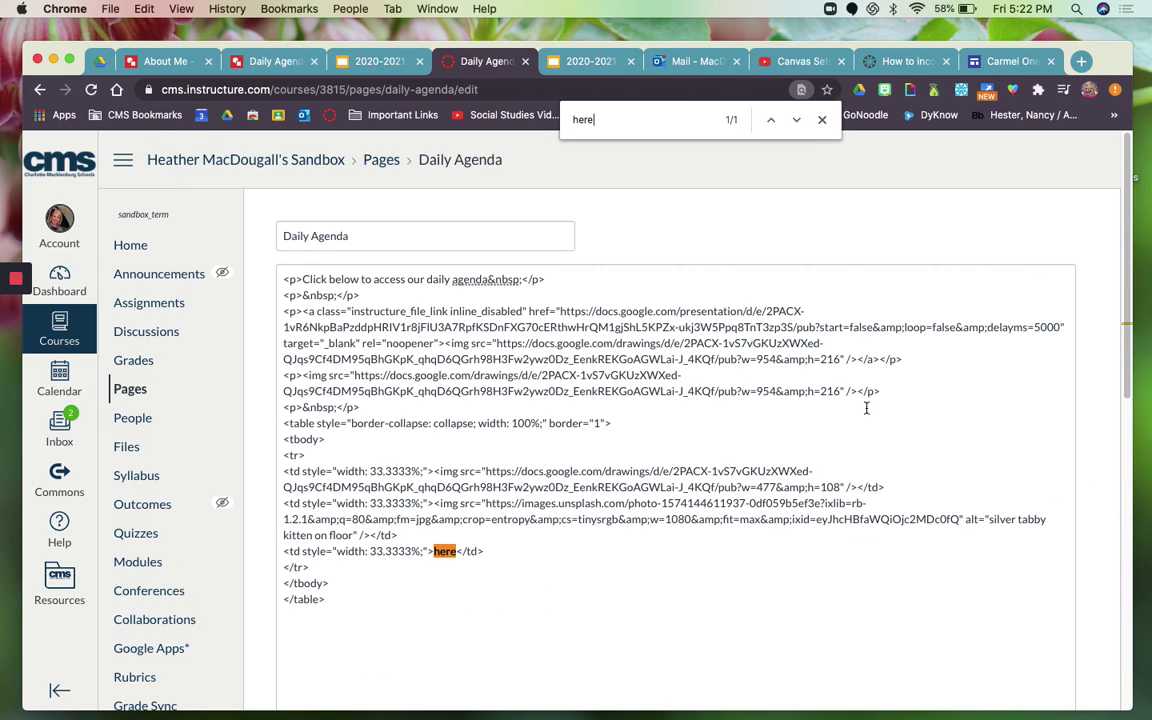
pyautogui.doubleClick(444, 550)
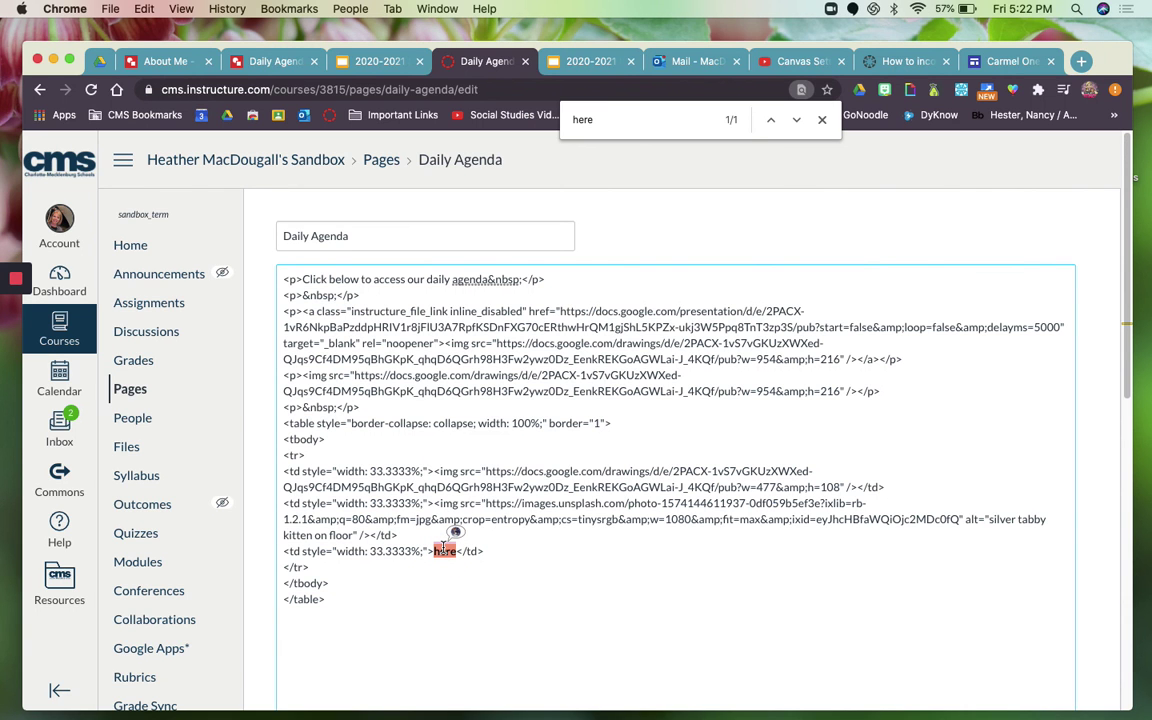
pyautogui.press('super+v')
# - Return the page to the rich text view and check the three table cells and the options below them
pyautogui.scroll(-5, 931, 514)
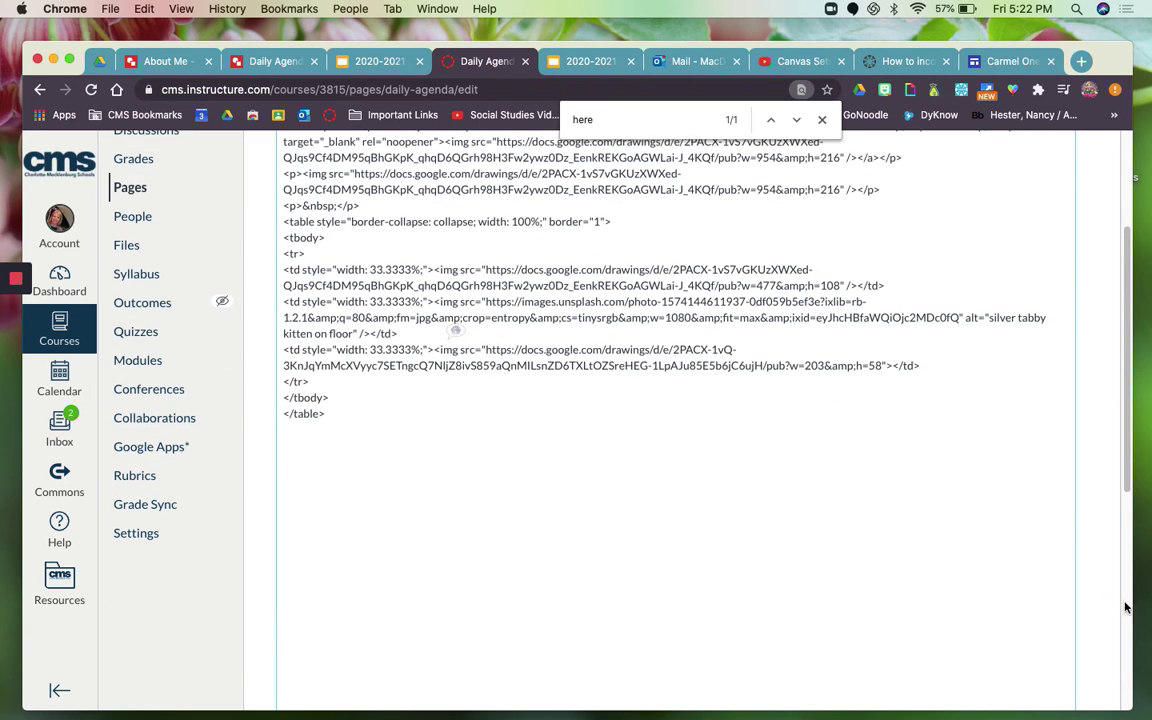
pyautogui.scroll(-5, 1098, 602)
pyautogui.scroll(-5, 1098, 602)
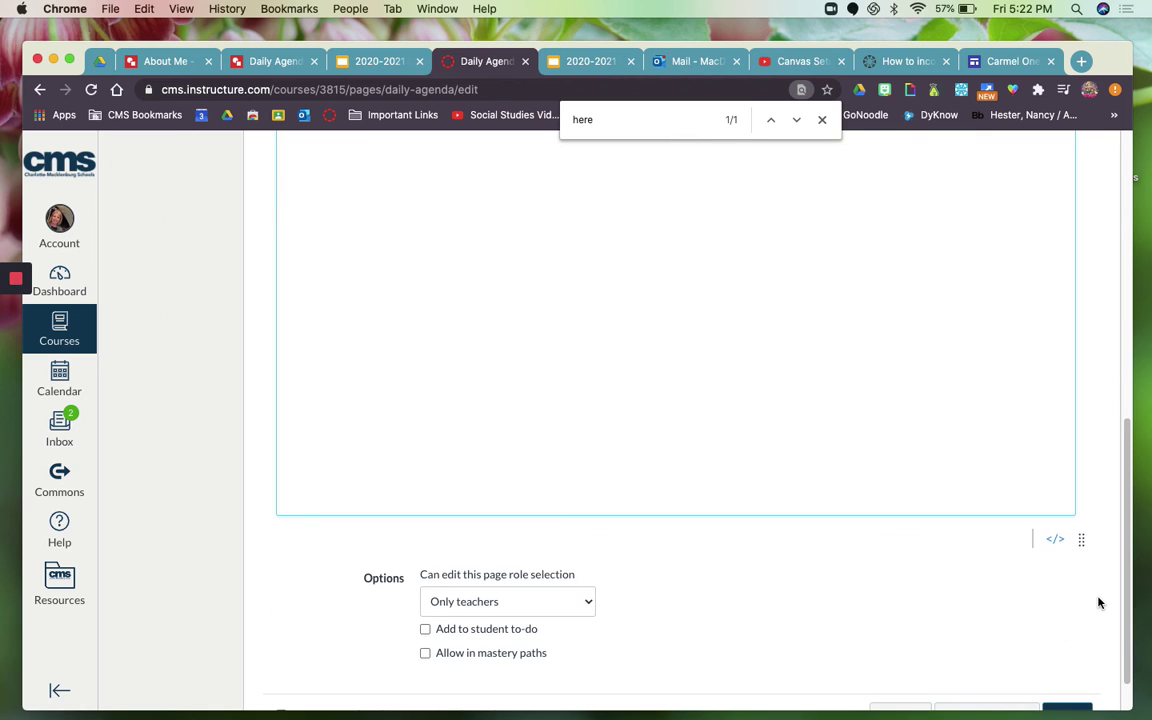
pyautogui.click(1055, 535)
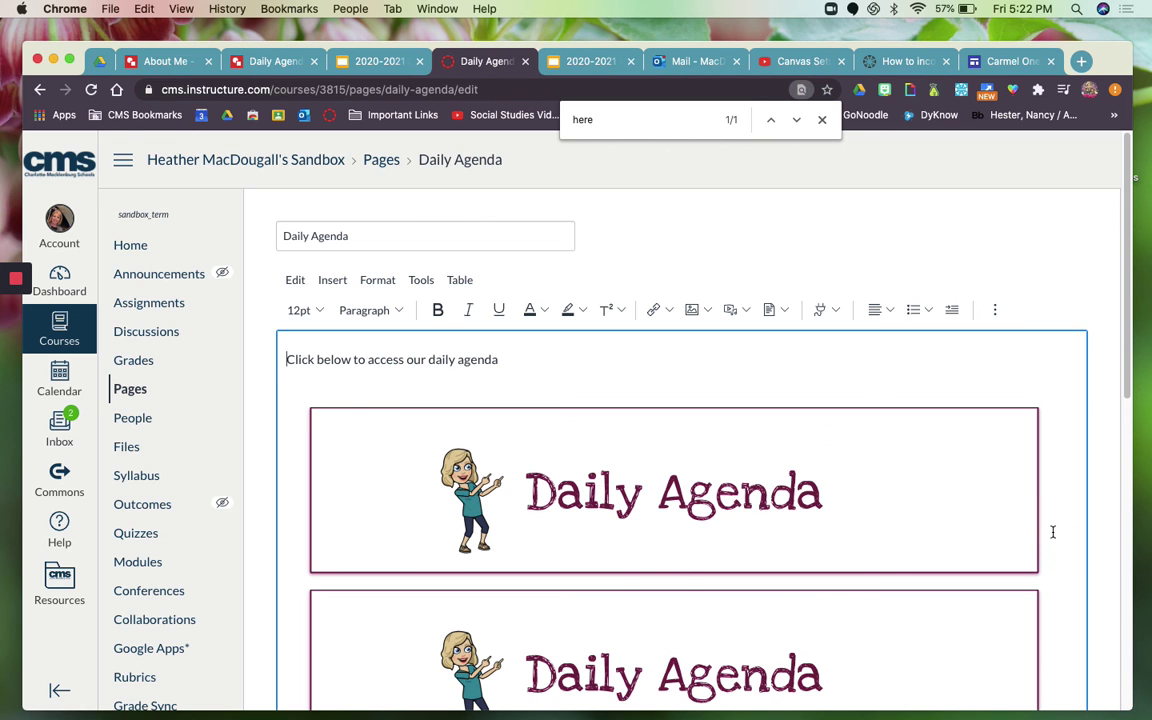
pyautogui.scroll(-3, 1053, 537)
pyautogui.scroll(-3, 1053, 532)
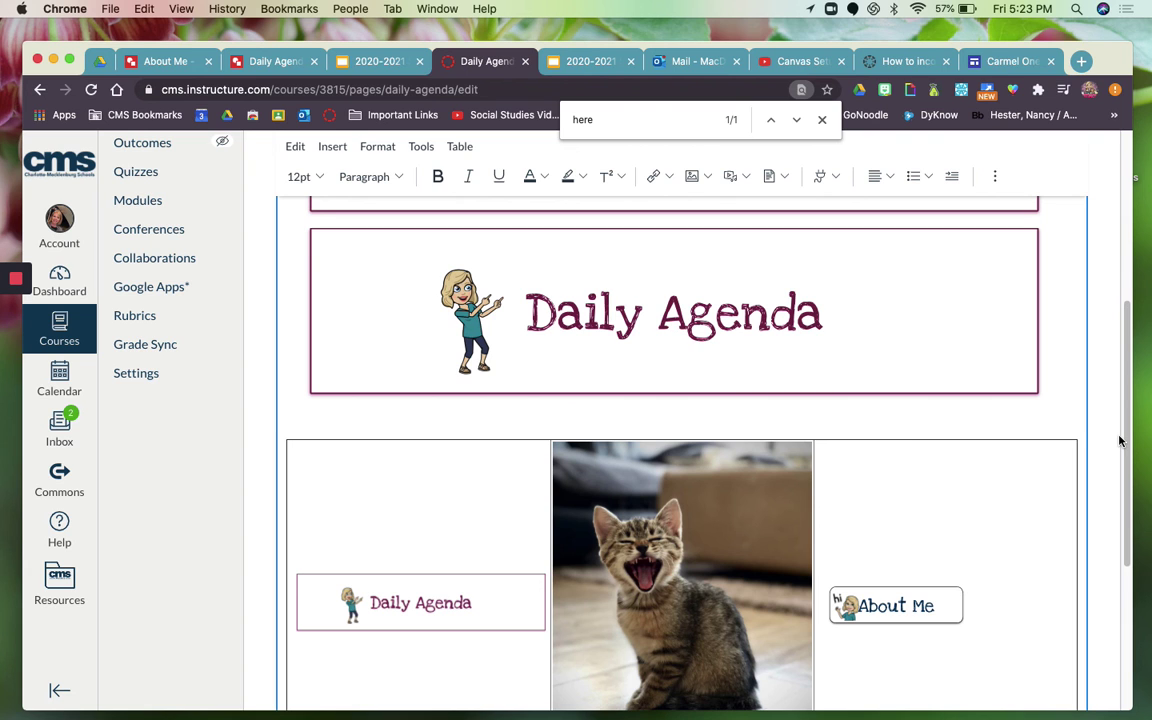
pyautogui.scroll(-5, 1120, 441)
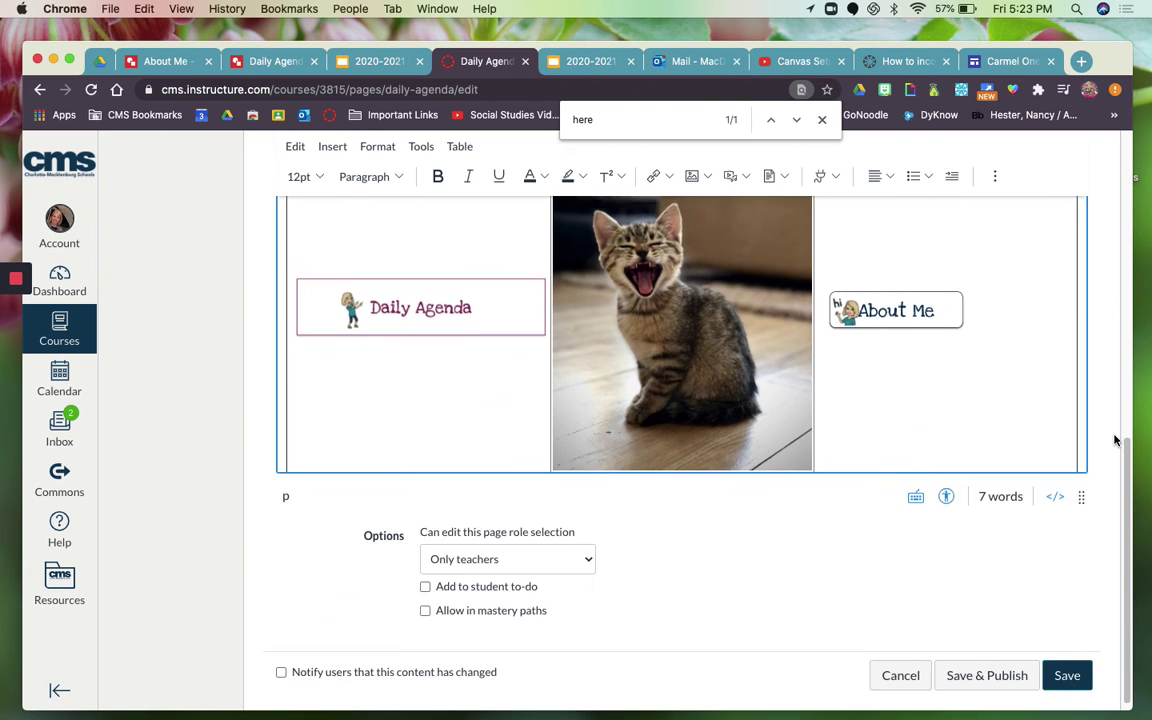